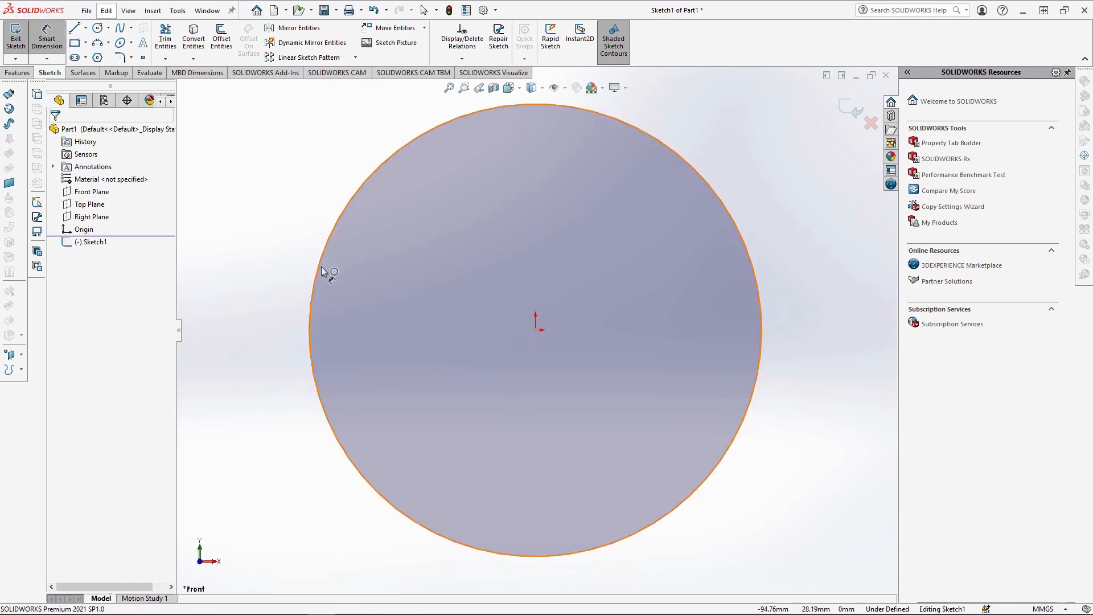
Dimension the circle's diameter at 200 mm and exit the sketch.
left_click(260, 302)
key("Escape")
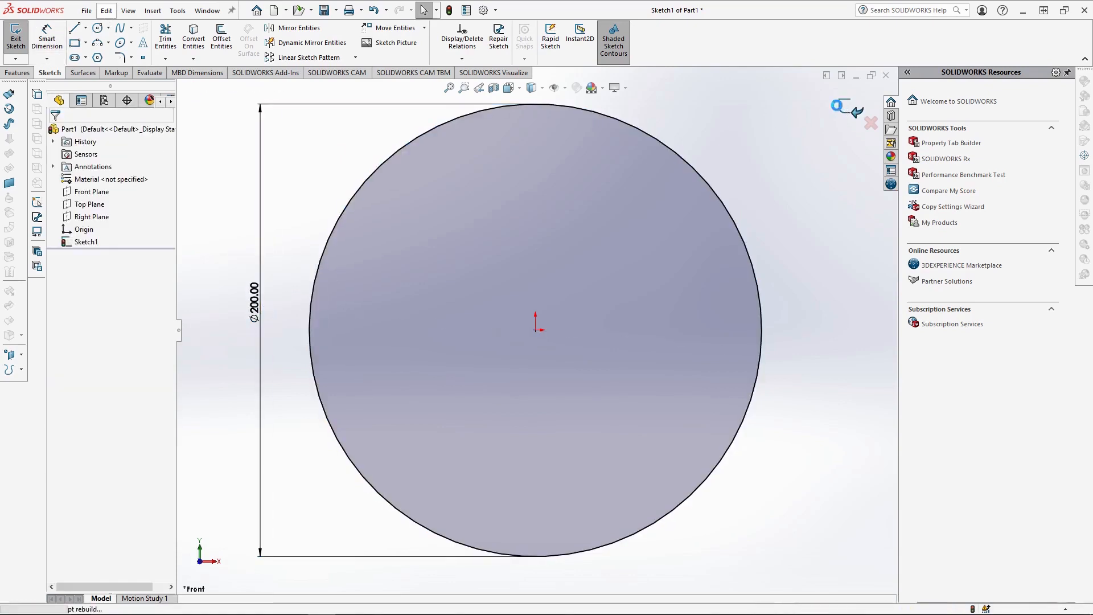
left_click(852, 109)
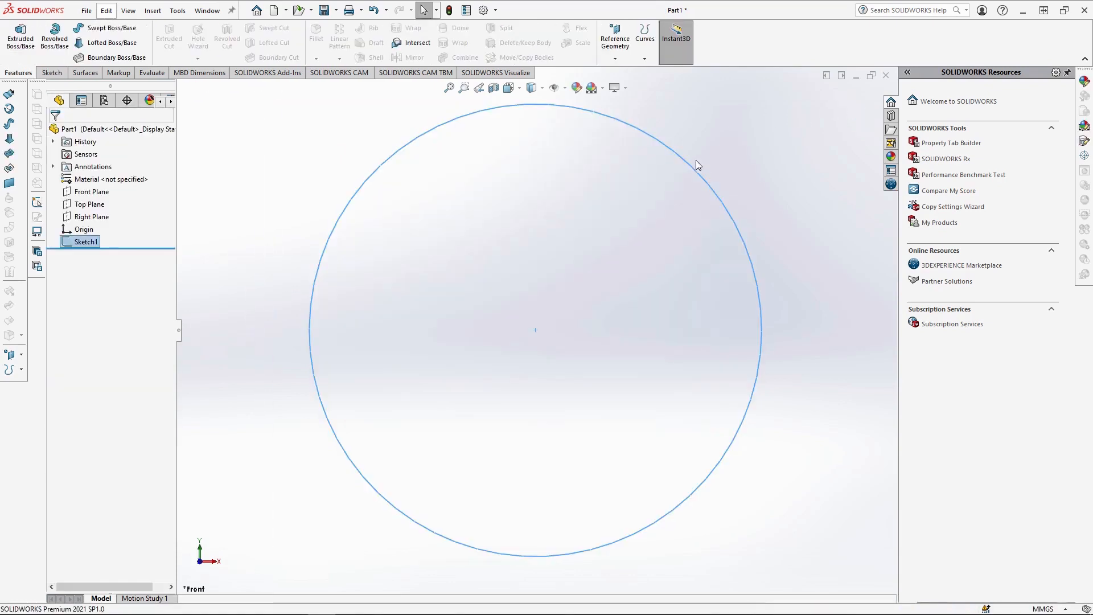
Start a new sketch on the Right Plane and view it straight on.
left_click(102, 218)
left_click(109, 205)
left_click(532, 87)
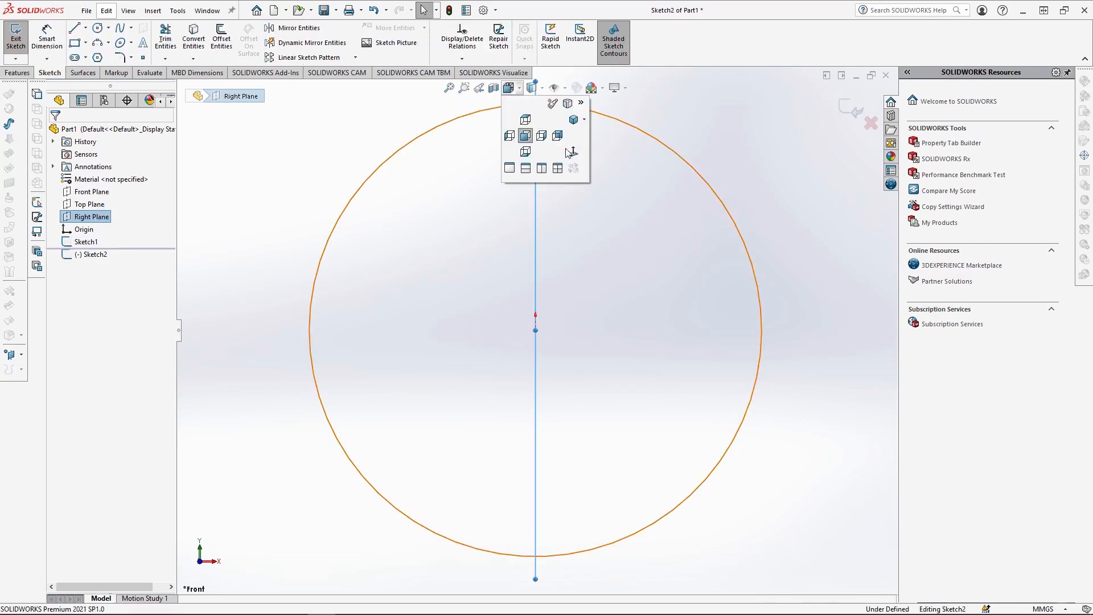
left_click(573, 158)
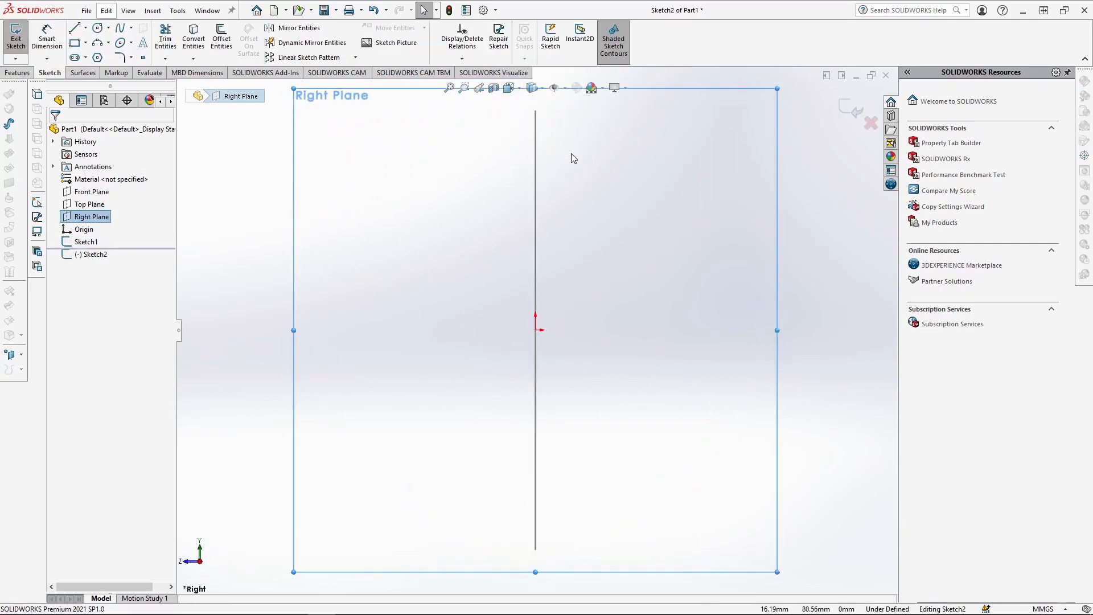
Start the molding profile at the circle's upper end with a 4 mm horizontal line followed by a 1 mm vertical line downward.
left_click(78, 31)
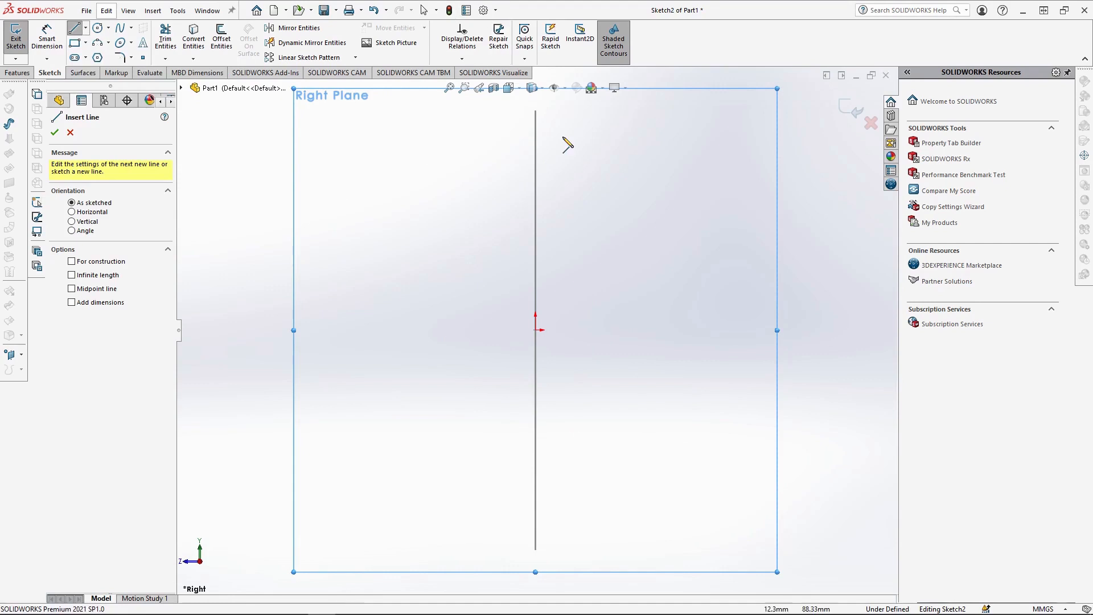
scroll(563, 138, "down", 4)
left_click(499, 133)
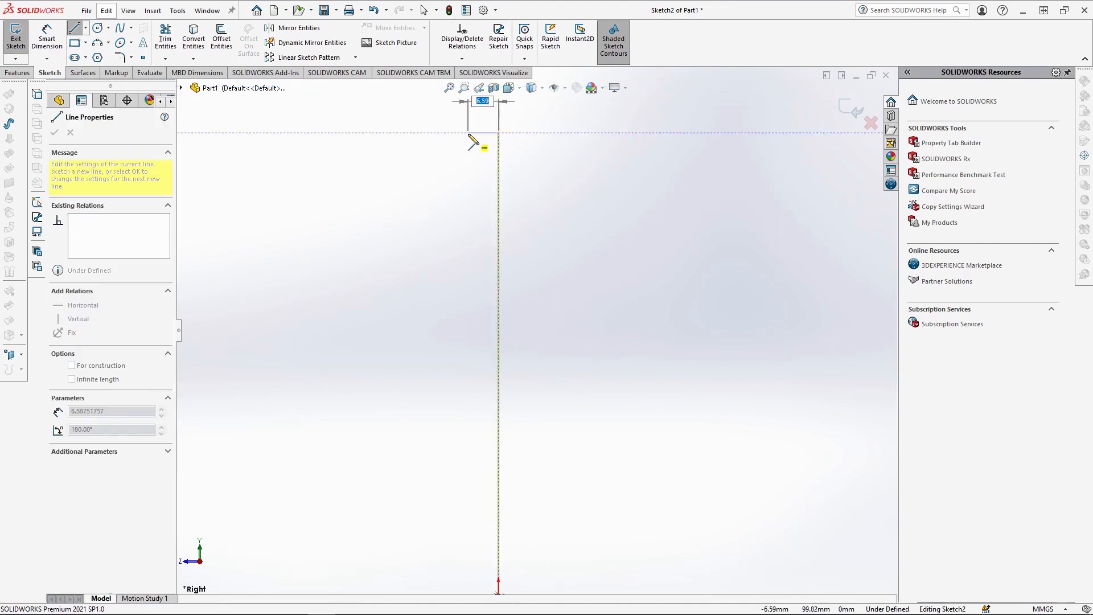
type("4")
key("Return")
scroll(467, 145, "down", 4)
type("1")
key("Return")
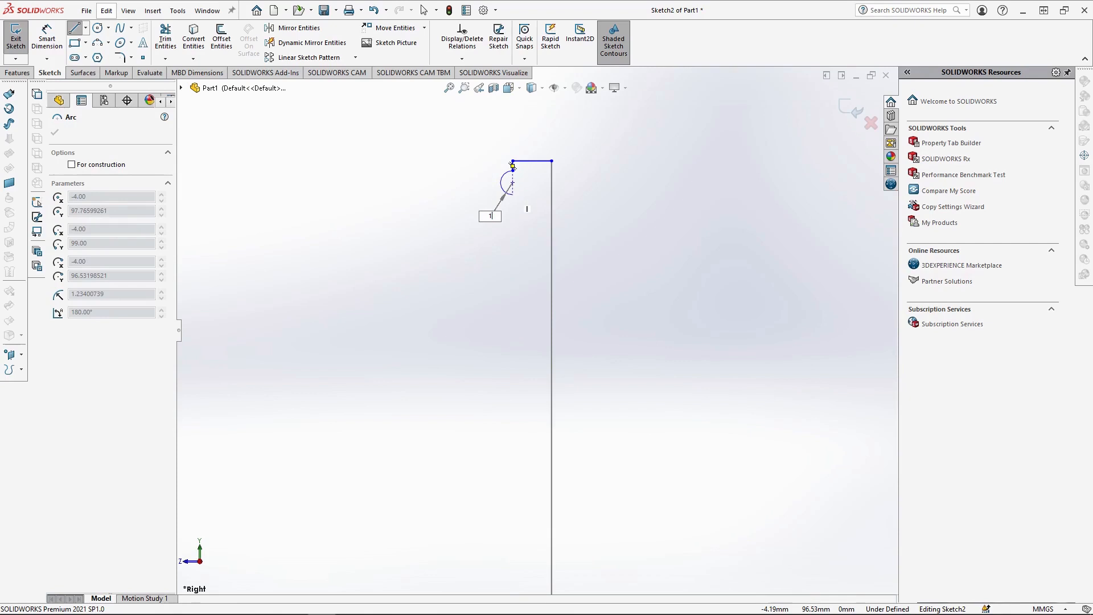
Continue the outline with an outward semicircular arc of 1 mm radius and a 1 mm vertical line below it.
left_click(513, 189)
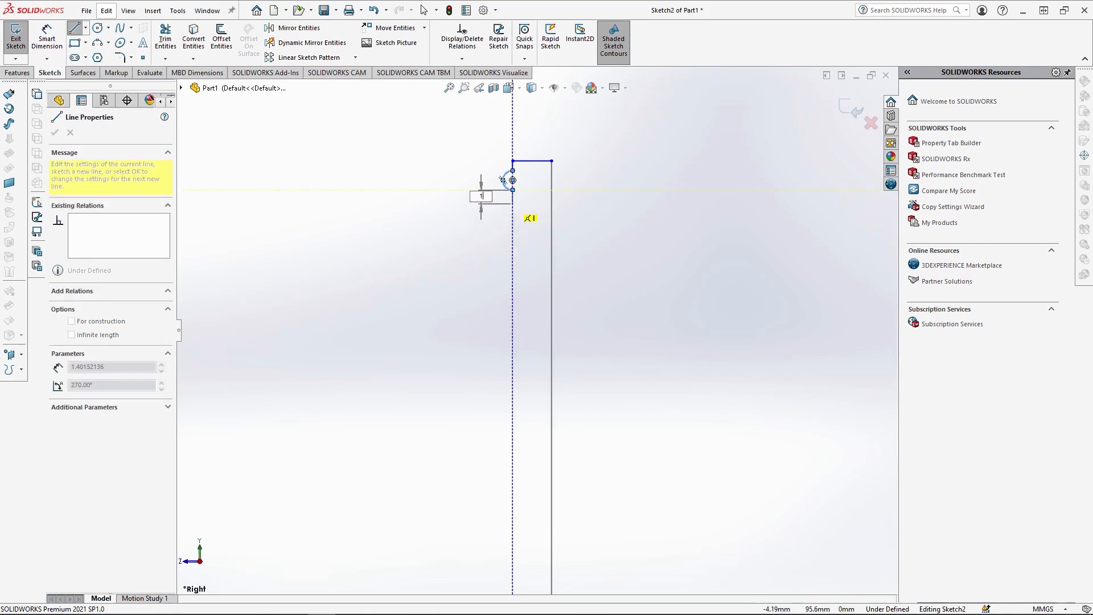
type("1")
key("Return")
Add a convex arc of 0.75 mm radius below the vertical line and a 1 mm horizontal line running inward from it.
scroll(518, 188, "down", 3)
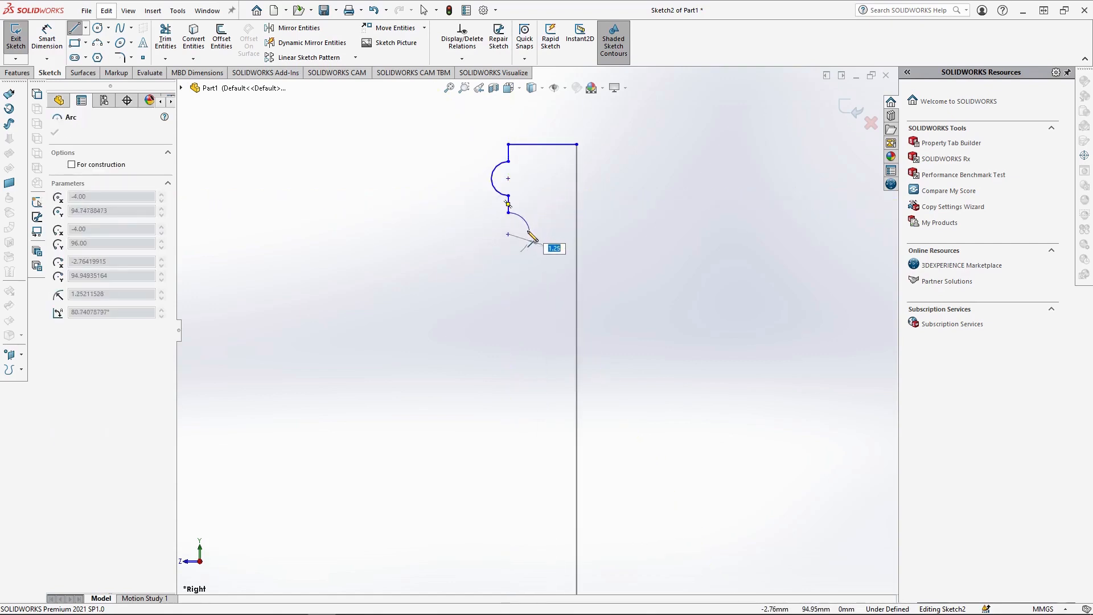
type("0.75")
key("Return")
left_click(530, 234)
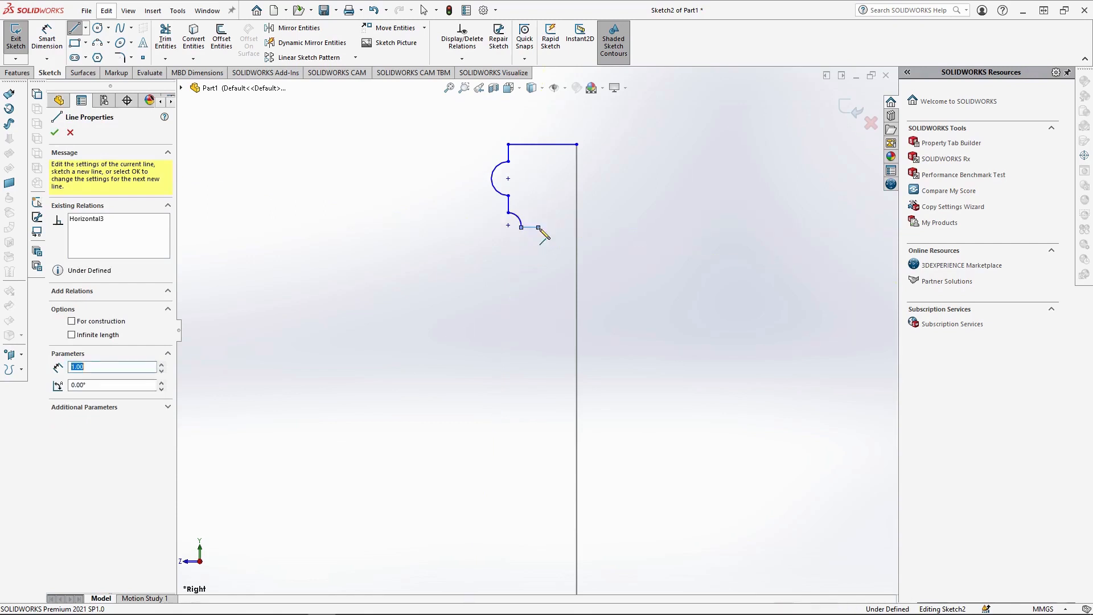
left_click(538, 228)
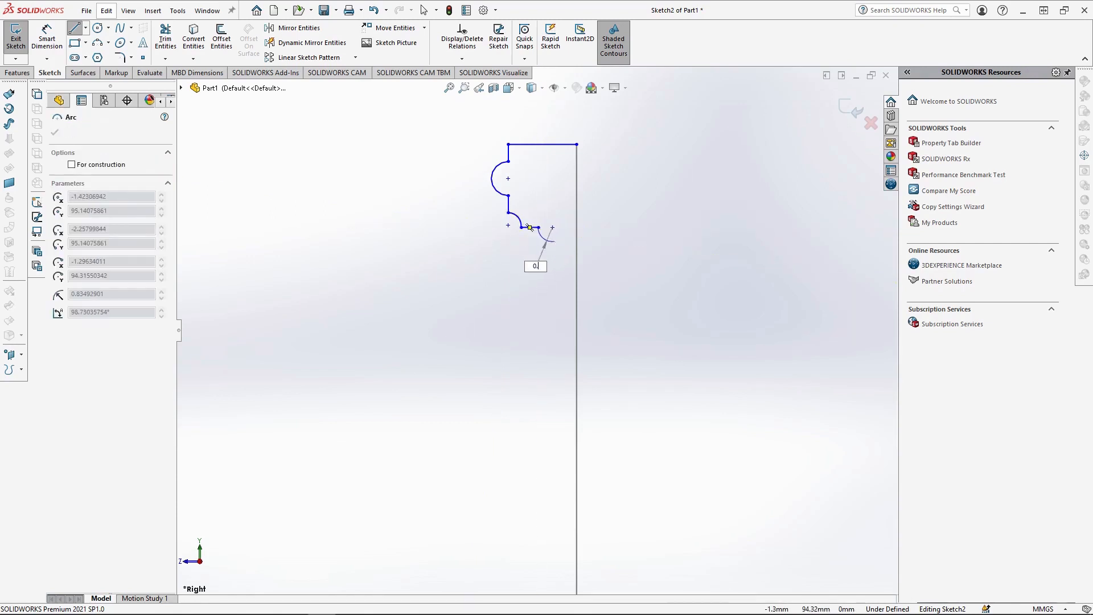
Complete the outline with a 0.75 mm radius arc, a short vertical line and closing lines back to the starting corner.
left_click(554, 240)
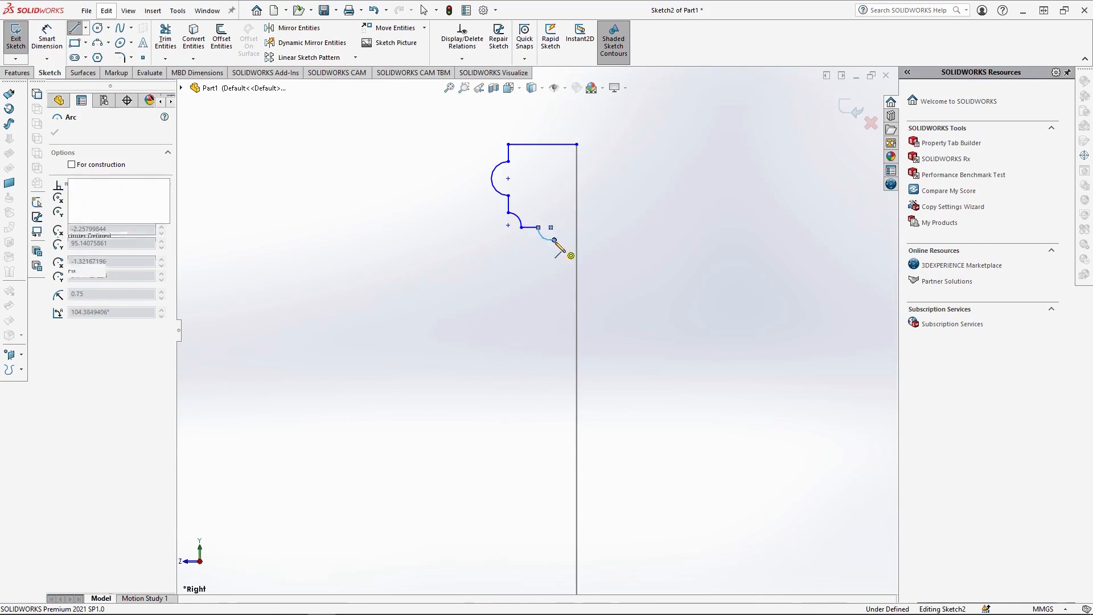
left_click(554, 257)
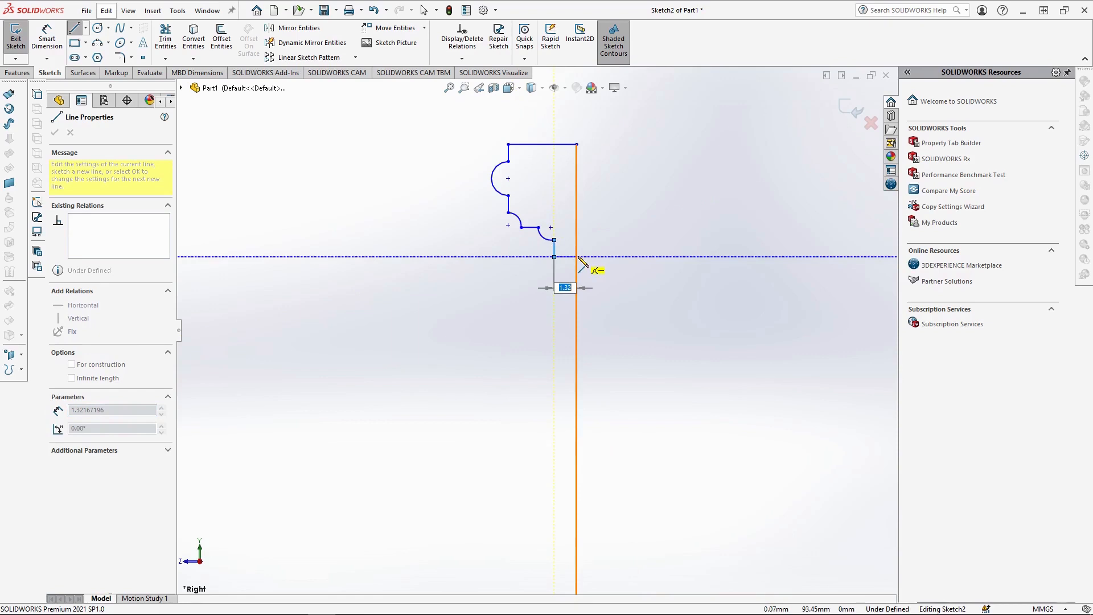
left_click(577, 258)
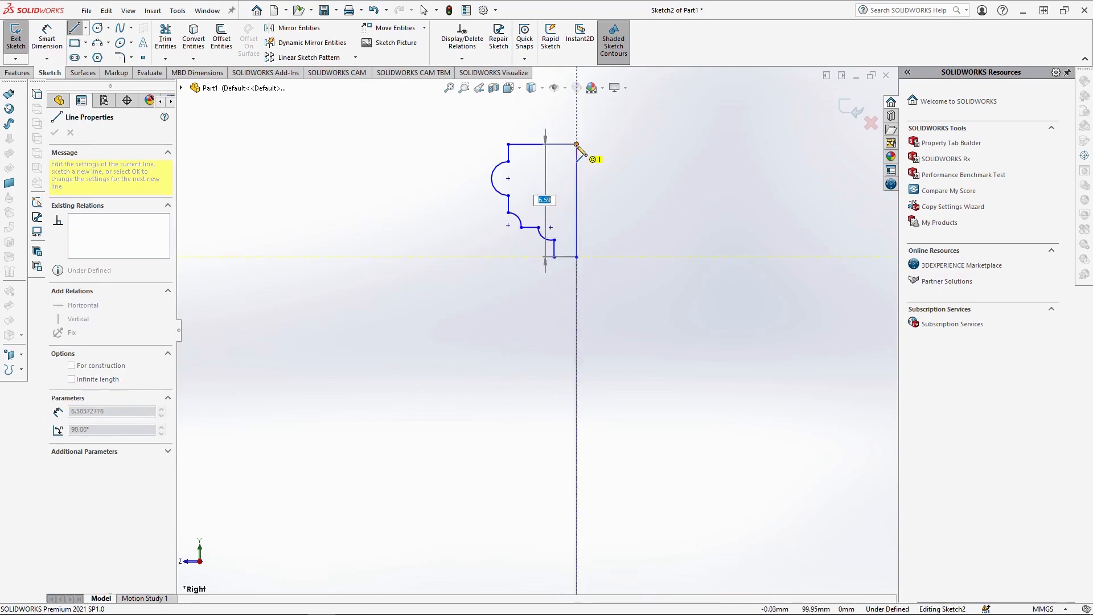
left_click(577, 144)
key("Escape")
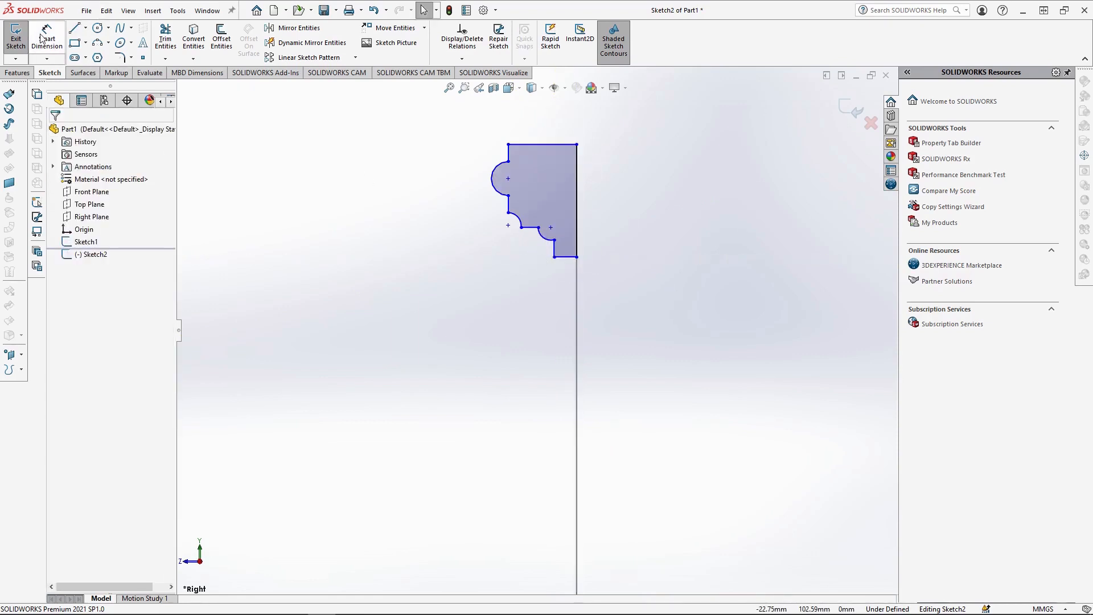
Dimension the vertical distance from the profile's upper inner corner to the origin at 100 mm.
left_click(42, 38)
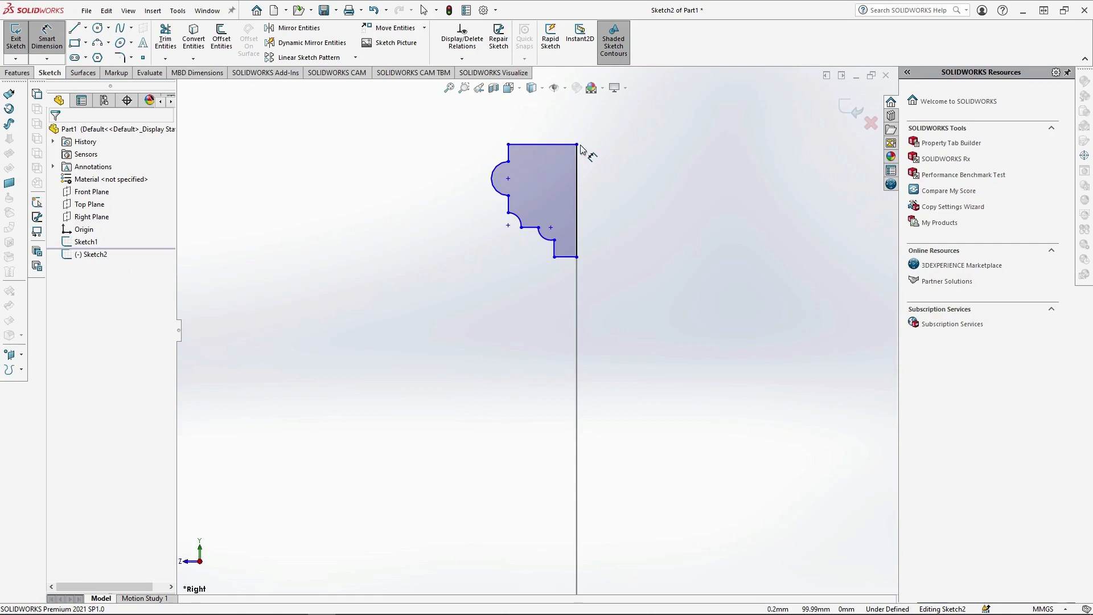
left_click(577, 145)
scroll(627, 320, "up", 12)
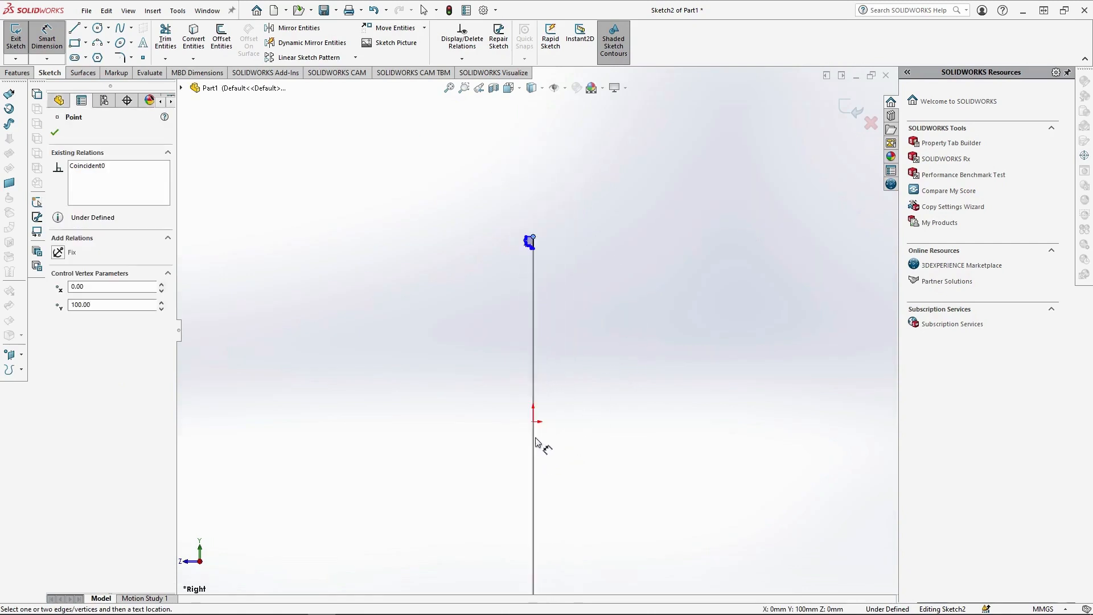
scroll(536, 422, "down", 4)
left_click(533, 388)
left_click(563, 288)
scroll(534, 244, "up", 4)
scroll(536, 293, "down", 5)
scroll(513, 245, "down", 5)
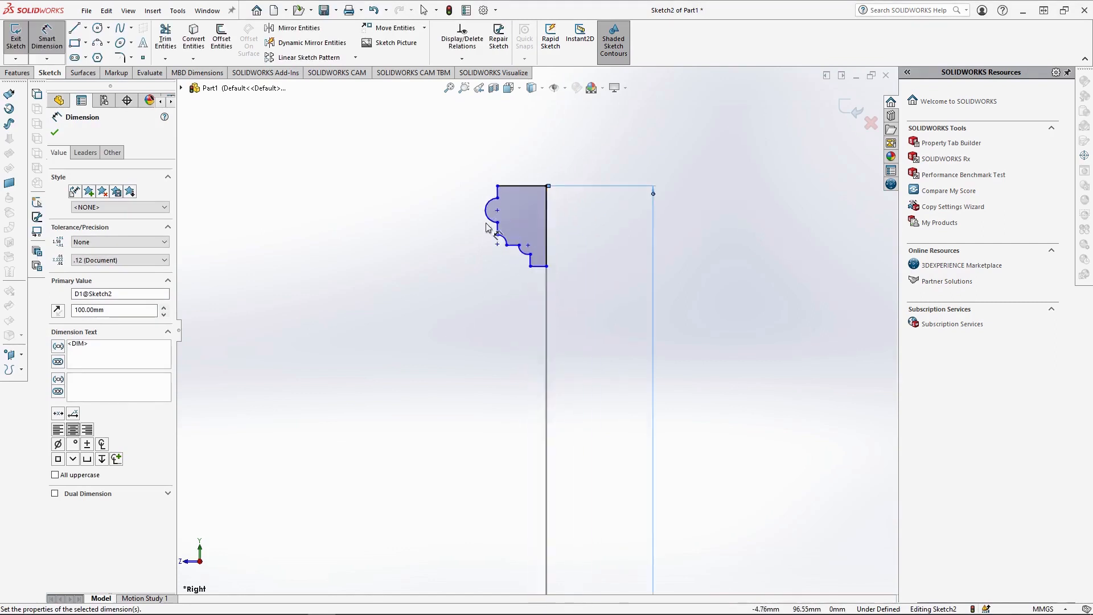
Dimension the profile's upper horizontal edge at 4 mm and the short vertical edge beside it at 1 mm.
left_click(547, 186)
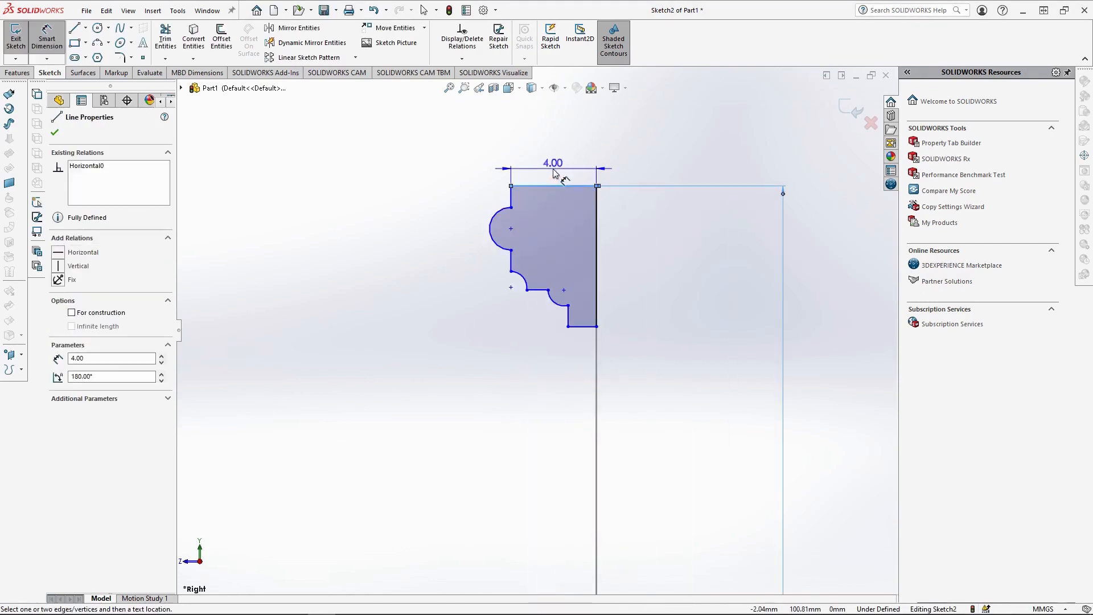
left_click(555, 174)
key("Return")
left_click(511, 196)
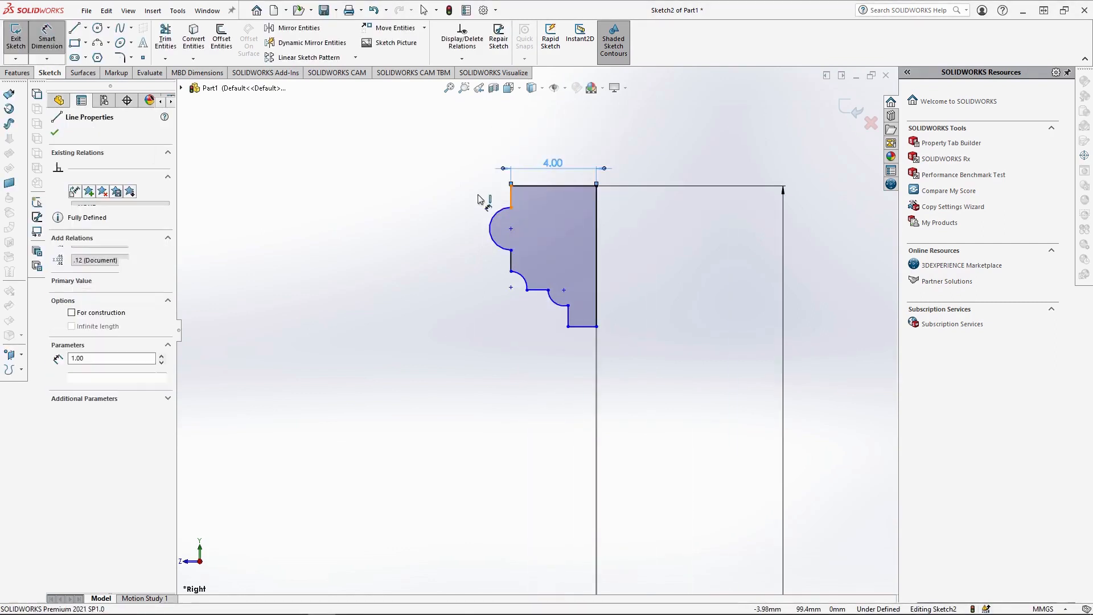
left_click(468, 193)
Dimension the semicircular arc at 1 mm radius and the vertical edge beneath it at 1 mm.
left_click(490, 229)
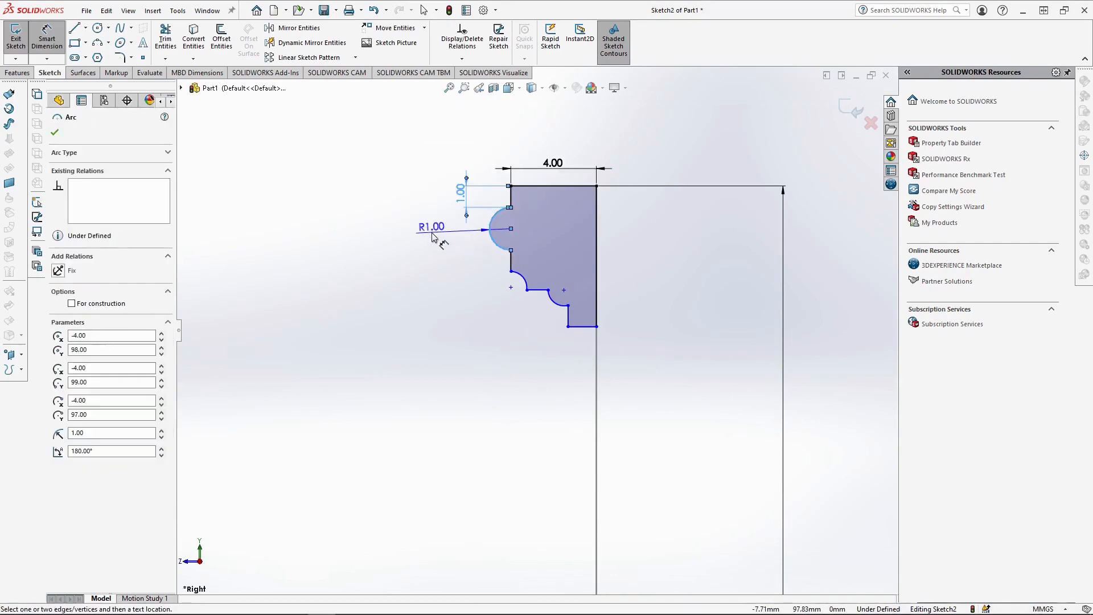
left_click(436, 235)
key("Return")
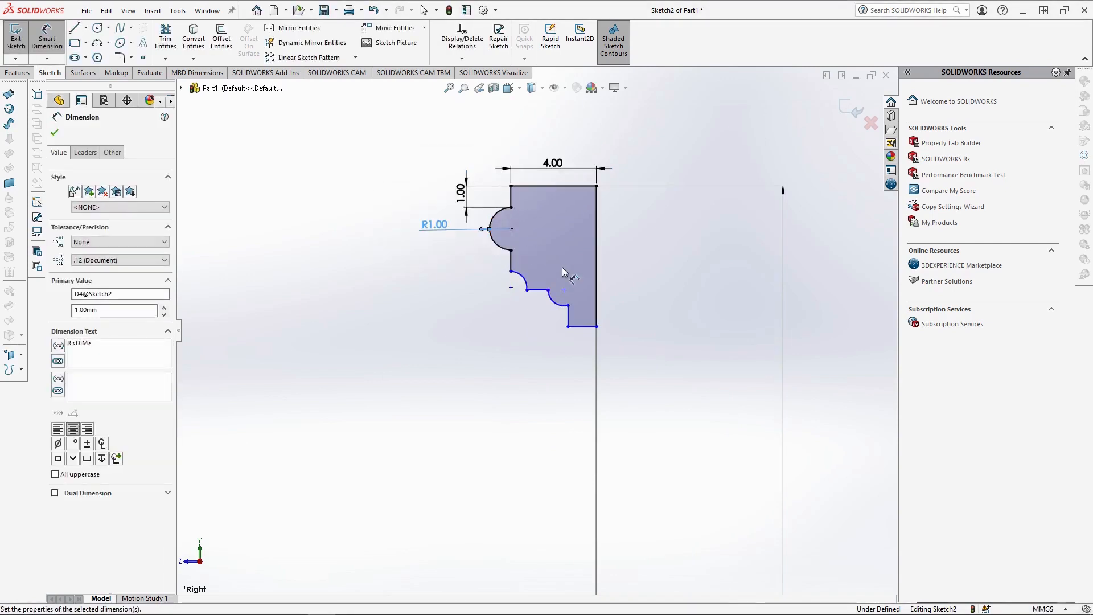
left_click(510, 261)
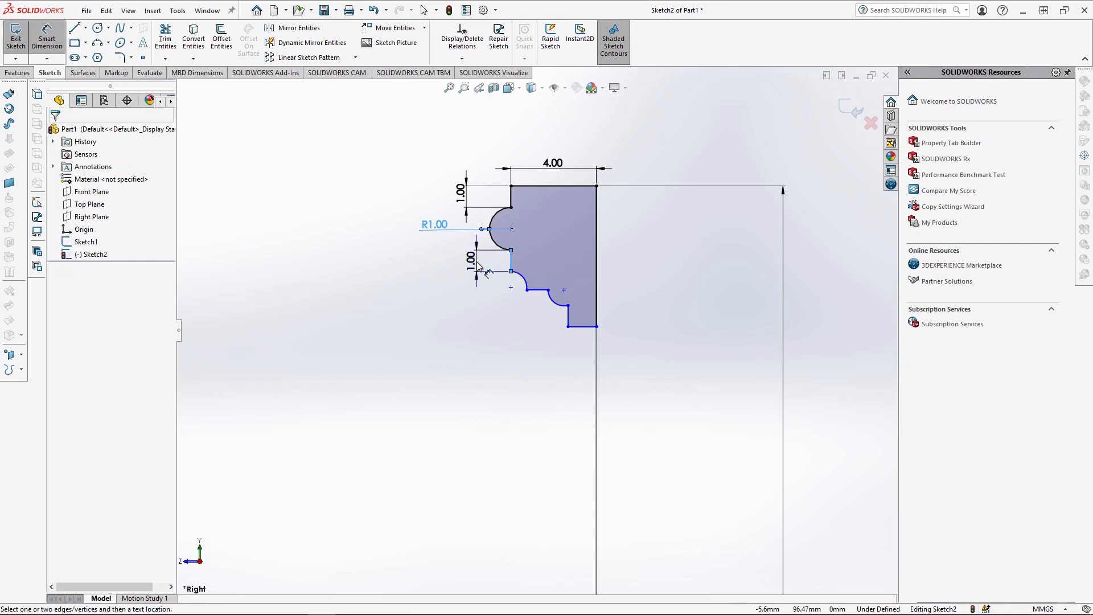
left_click(470, 260)
key("Return")
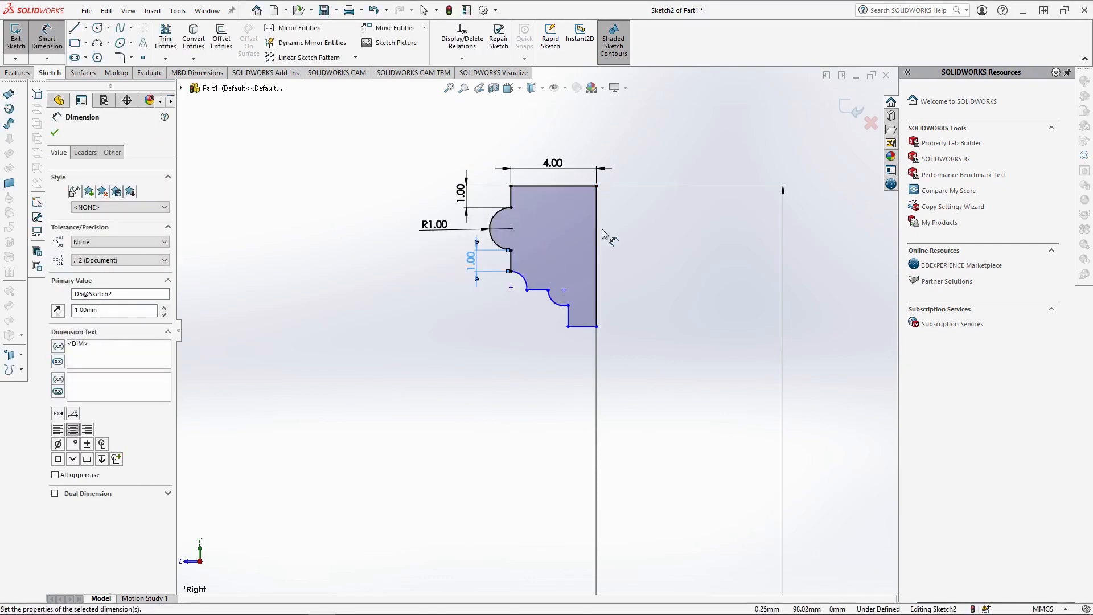
Set the profile's overall height to 6.5 mm and the width of its lowest edge to 1 mm.
left_click(596, 250)
left_click(638, 252)
type("6.5")
key("Return")
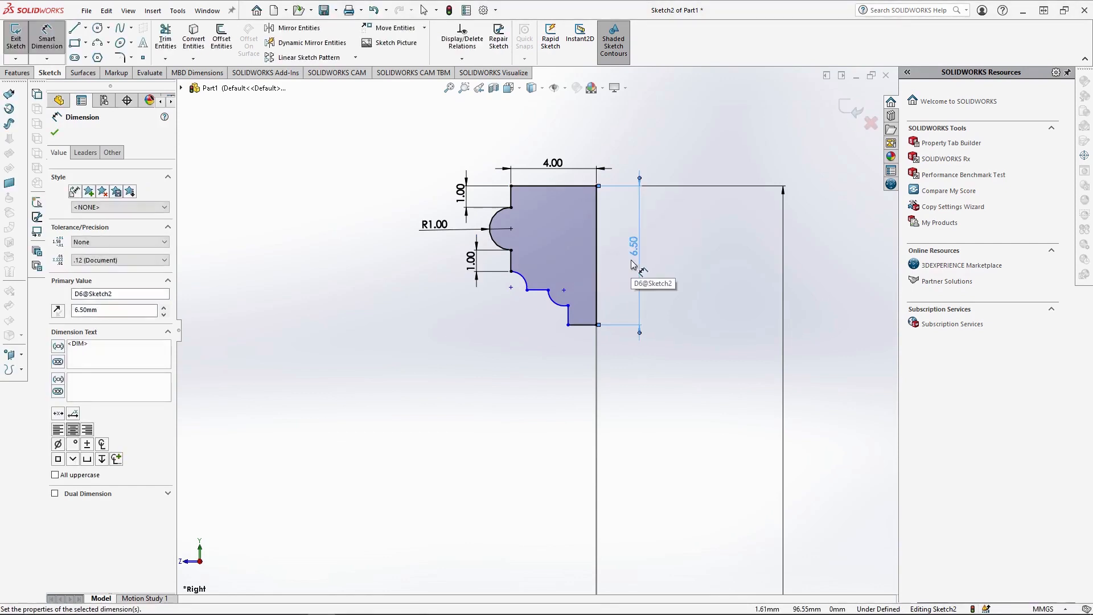
left_click(592, 327)
left_click(582, 354)
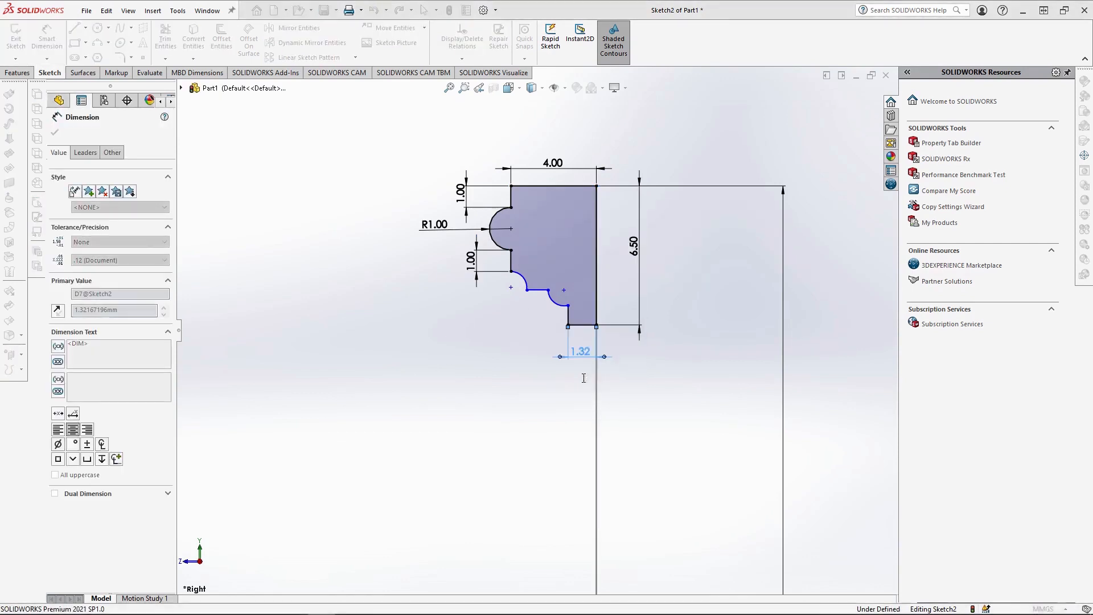
type("1")
key("Return")
Set the vertical distance between the lower arc's endpoints to 0.75 mm.
scroll(573, 319, "down", 4)
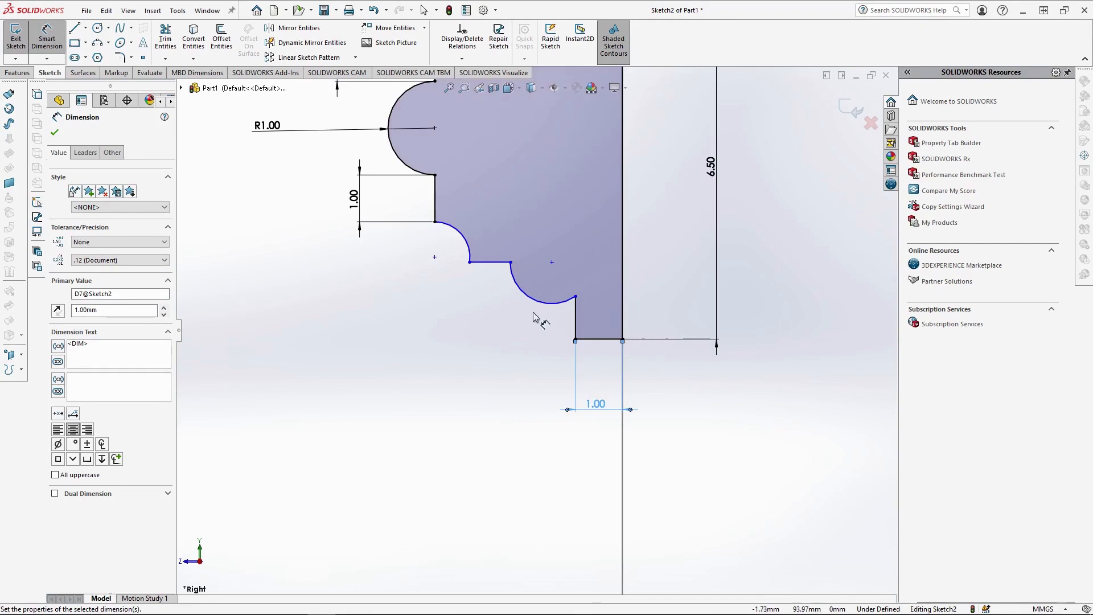
left_click(512, 263)
left_click(577, 296)
left_click(663, 279)
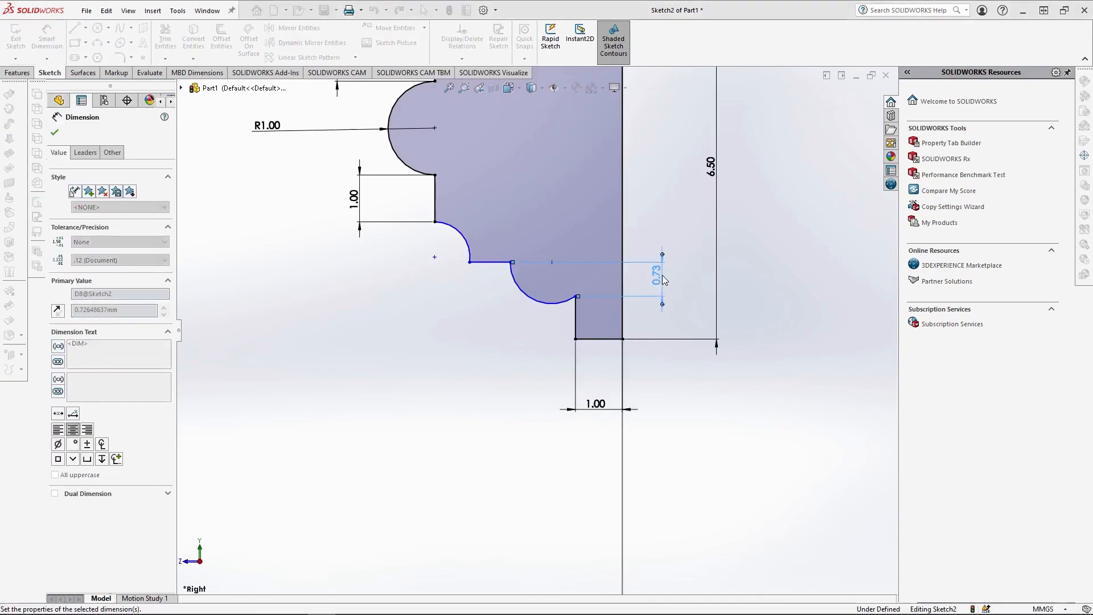
type("0.75")
key("Return")
Set the vertical distance between the endpoints of the arc beneath the semicircle to 0.75 mm.
left_click(434, 222)
left_click(470, 262)
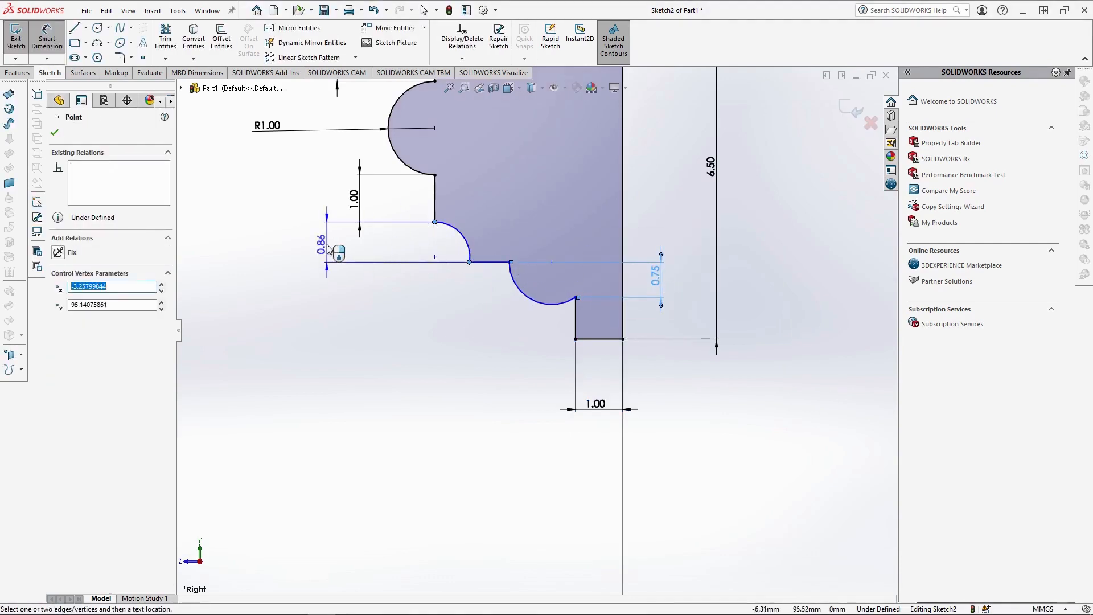
left_click(328, 249)
type("0.75")
key("Return")
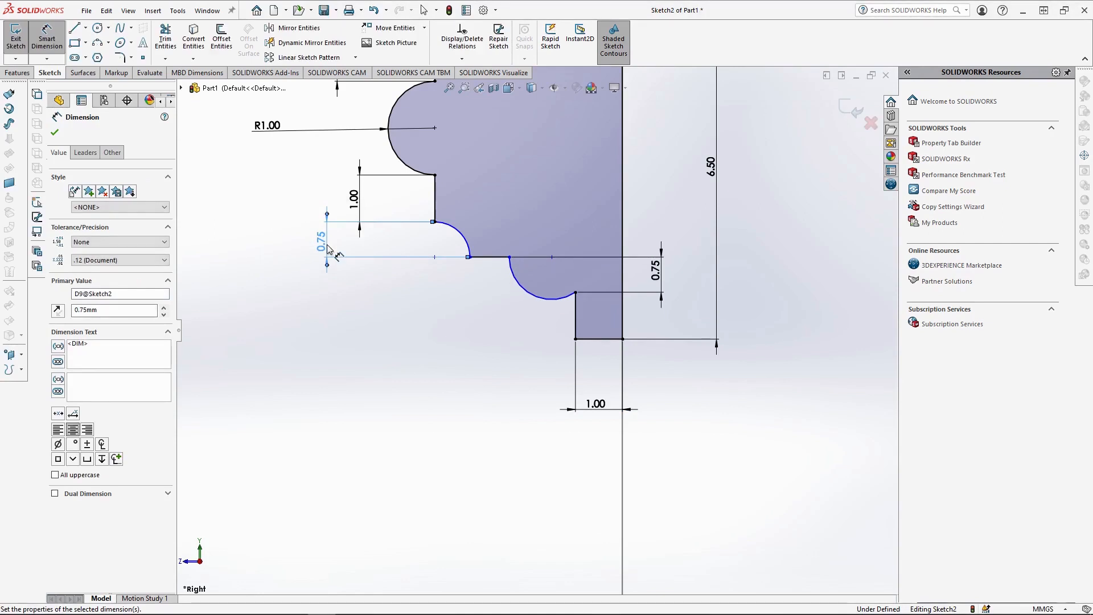
Set the length of the short horizontal line between the two lower arcs to 1 mm.
left_click(497, 257)
left_click(498, 294)
type("1")
key("Return")
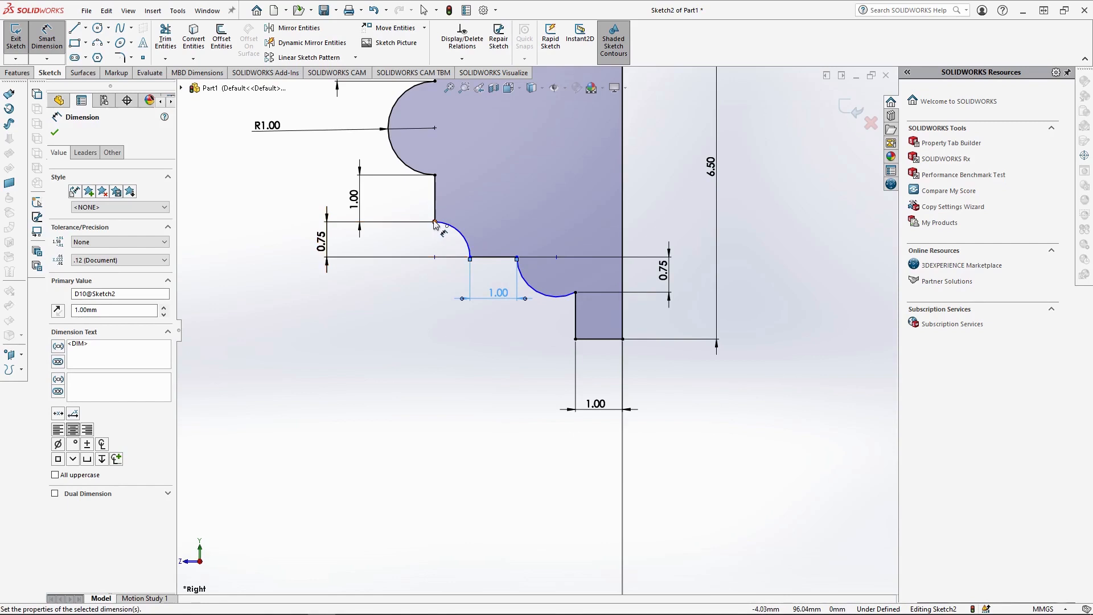
Set the horizontal distance between the endpoints of the arc beneath the semicircle to 1 mm.
left_click(466, 258)
left_click(435, 223)
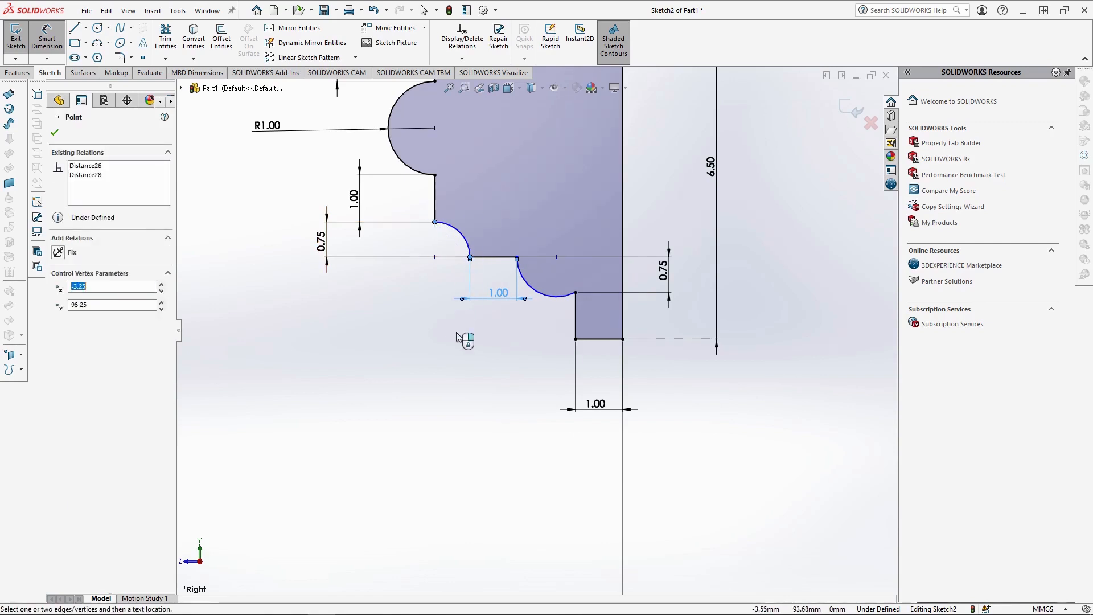
left_click(464, 341)
type("1")
key("Return")
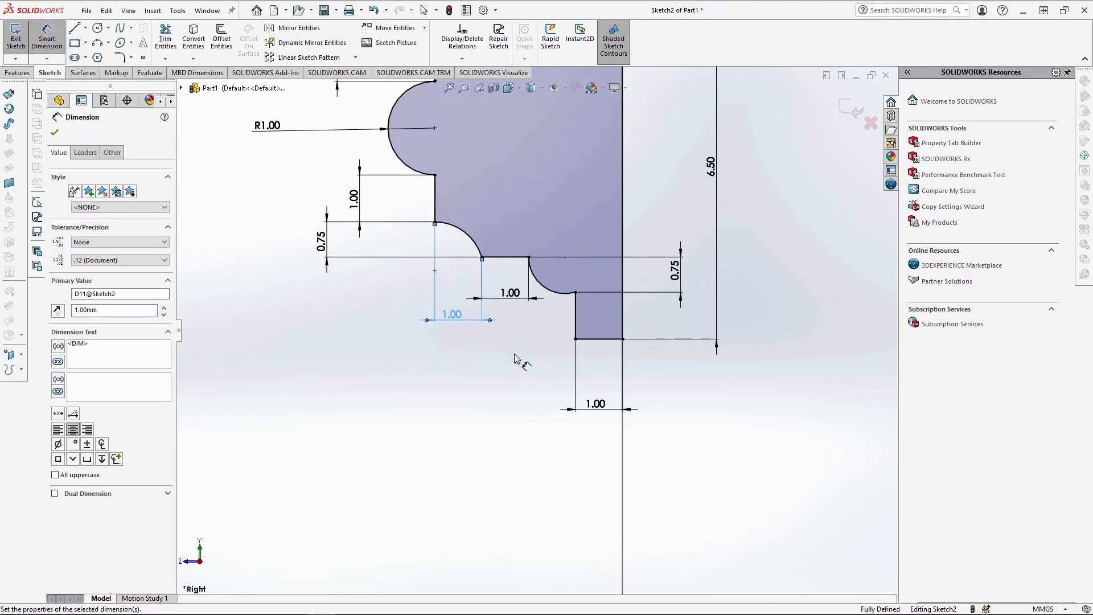
Finish the molding profile sketch and sweep it along the circle of Sketch1 to form the solid ring.
scroll(532, 330, "up", 2)
scroll(646, 292, "up", 2)
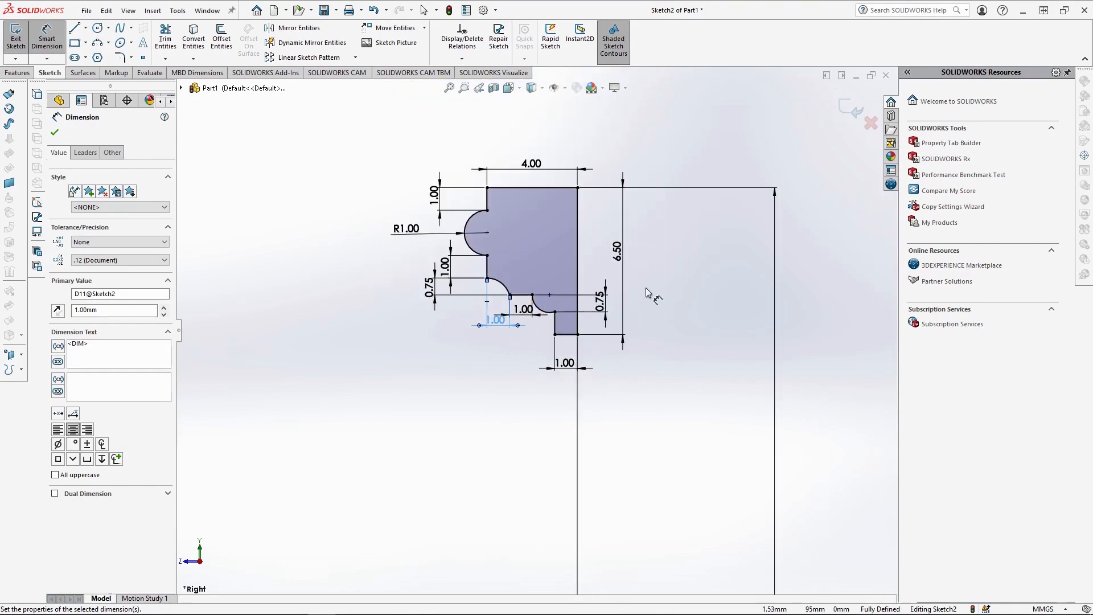
left_click(692, 149)
left_click(14, 74)
left_click(92, 28)
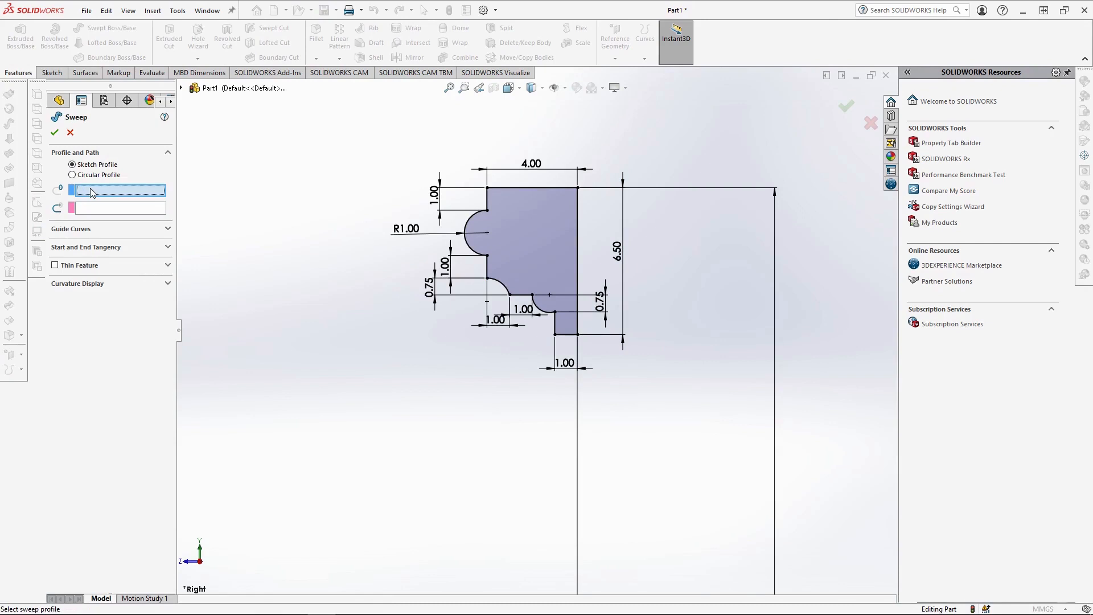
left_click(494, 189)
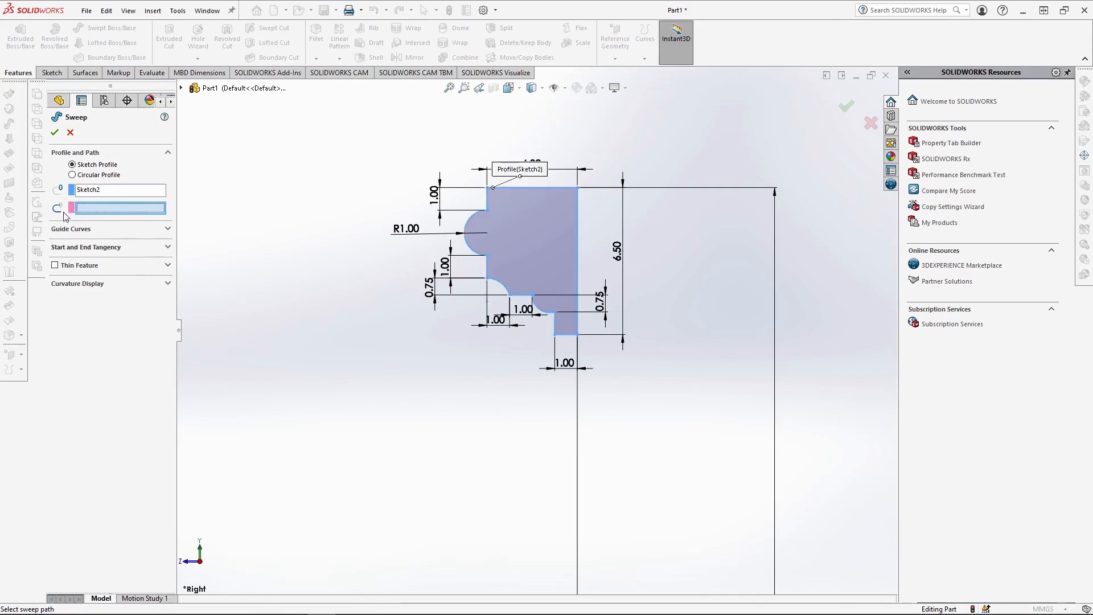
left_click(576, 434)
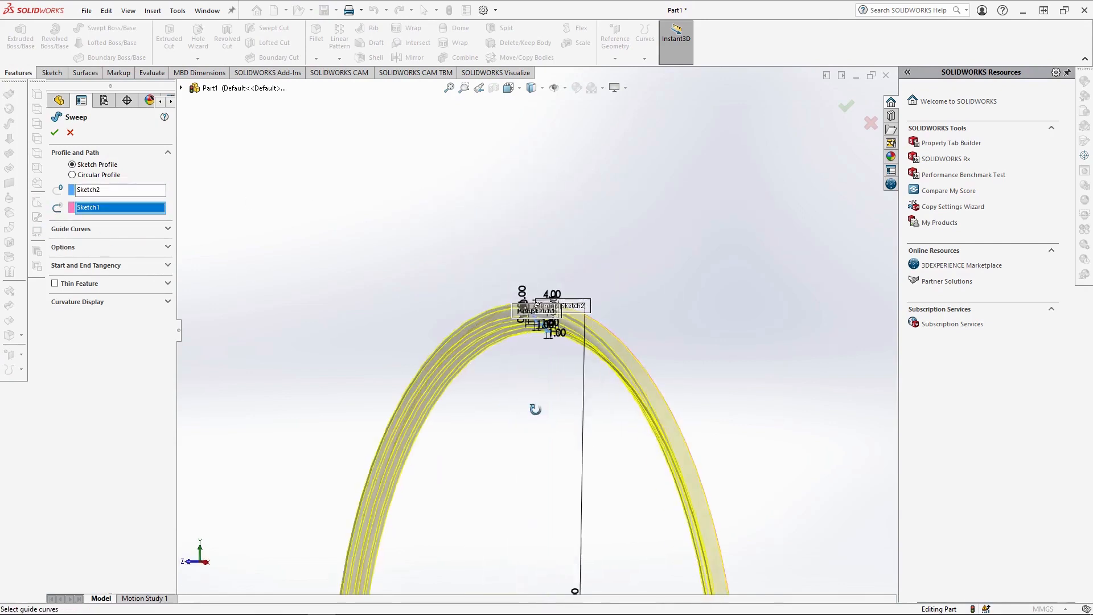
left_click(55, 133)
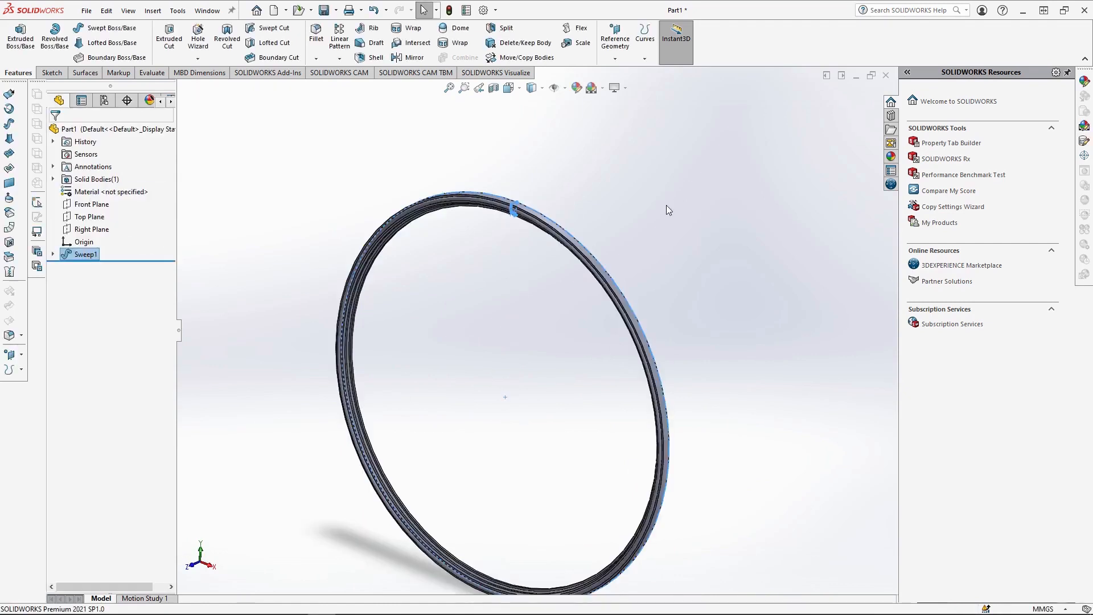
Sketch a vertical line on the Front Plane from the origin to the ring's outer edge, 100 mm long.
left_click(531, 87)
left_click(527, 140)
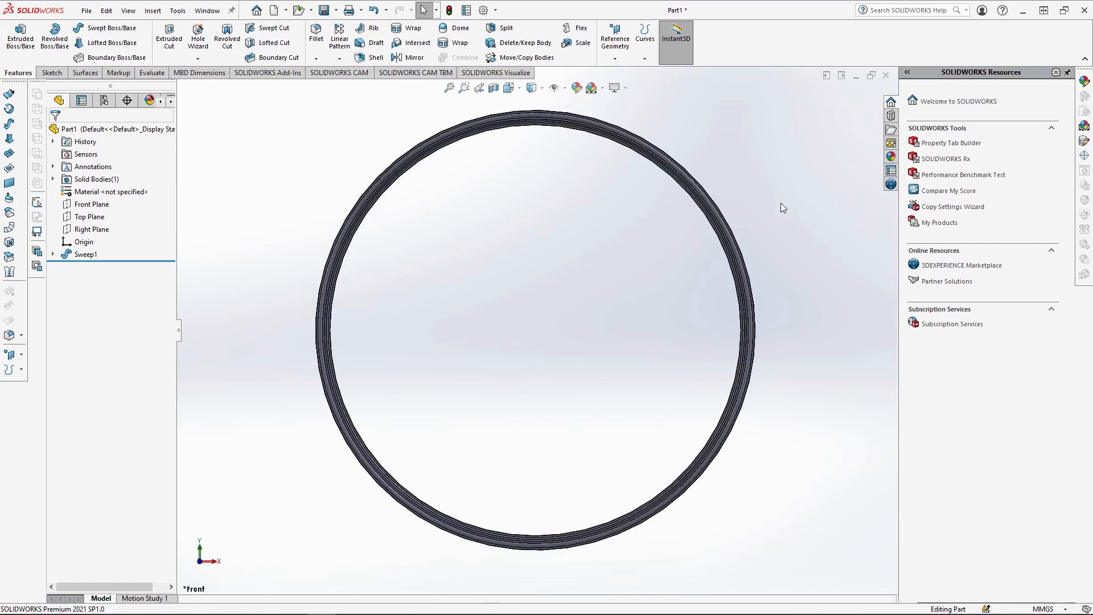
left_click(92, 203)
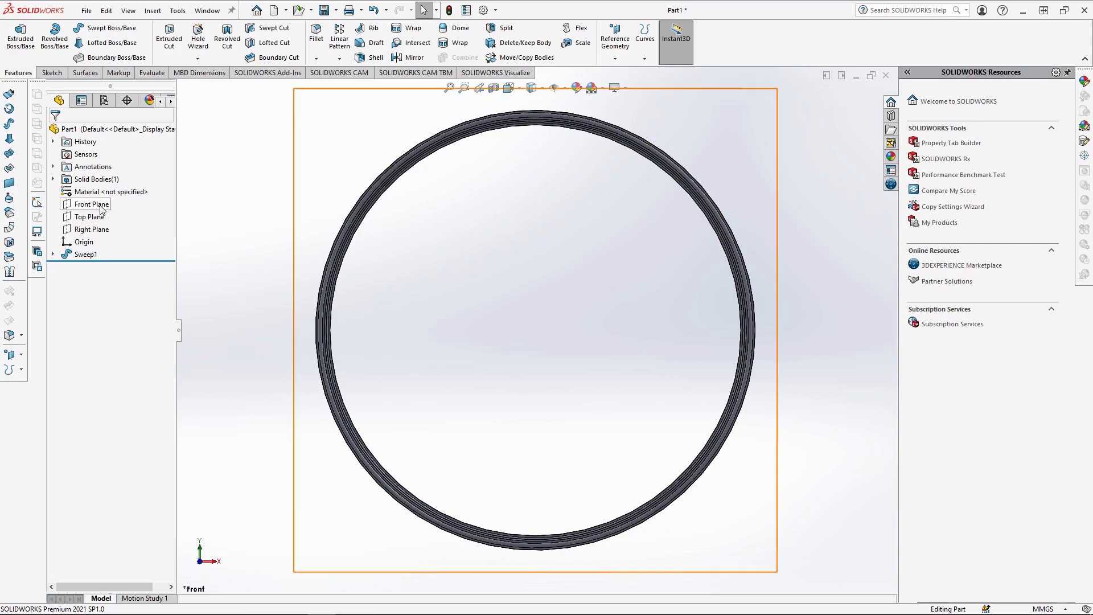
left_click(110, 194)
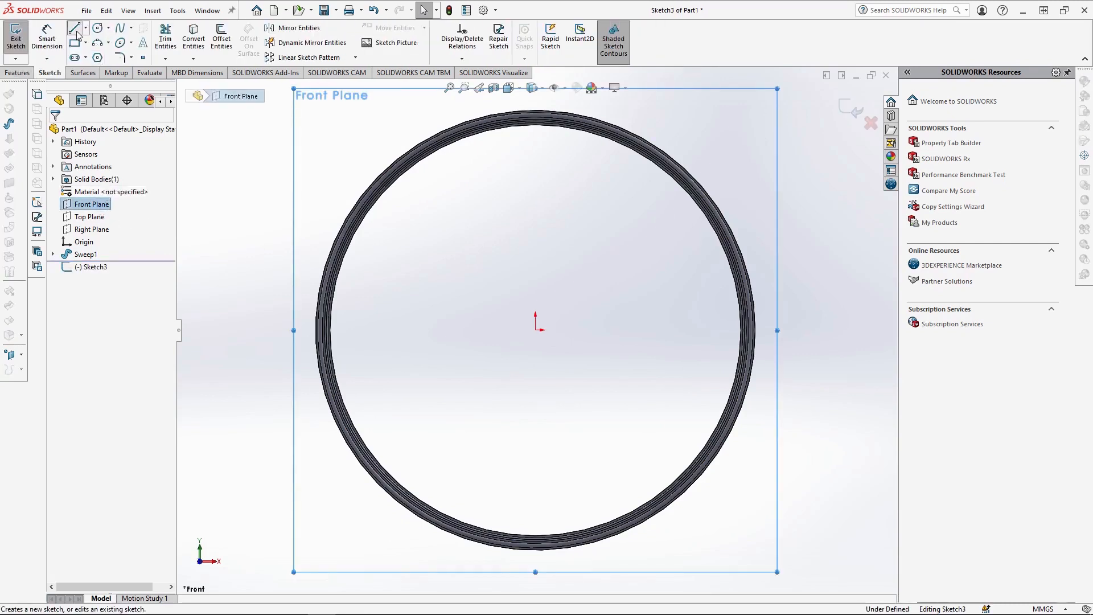
left_click(75, 28)
left_click(536, 331)
left_click(536, 111)
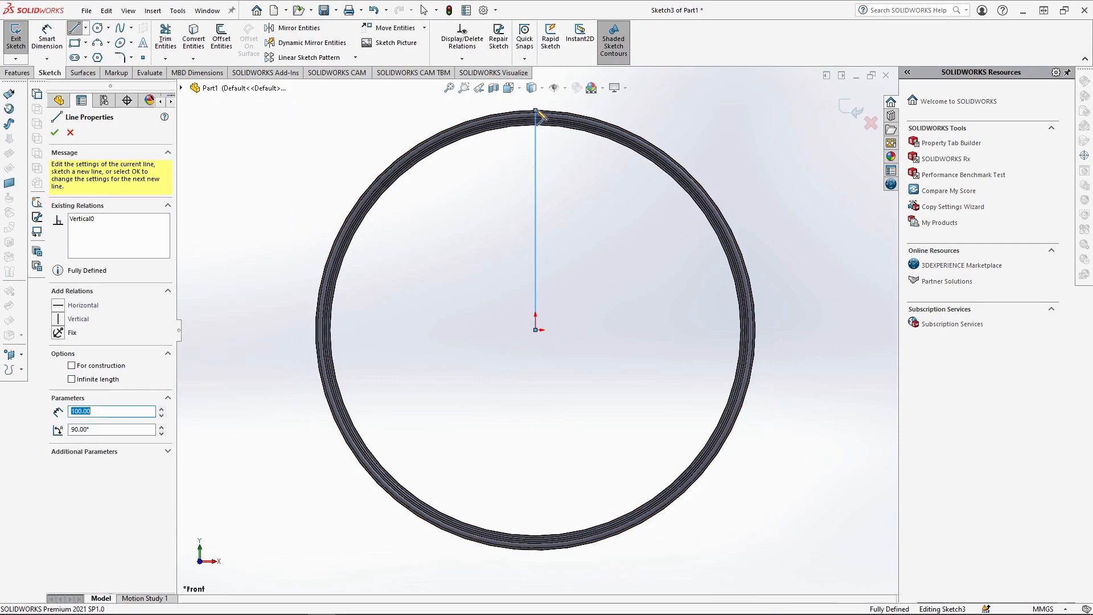
key("Escape")
Circular-pattern the vertical line about the origin into 12 equally spaced instances over 360 degrees.
left_click(355, 58)
left_click(337, 84)
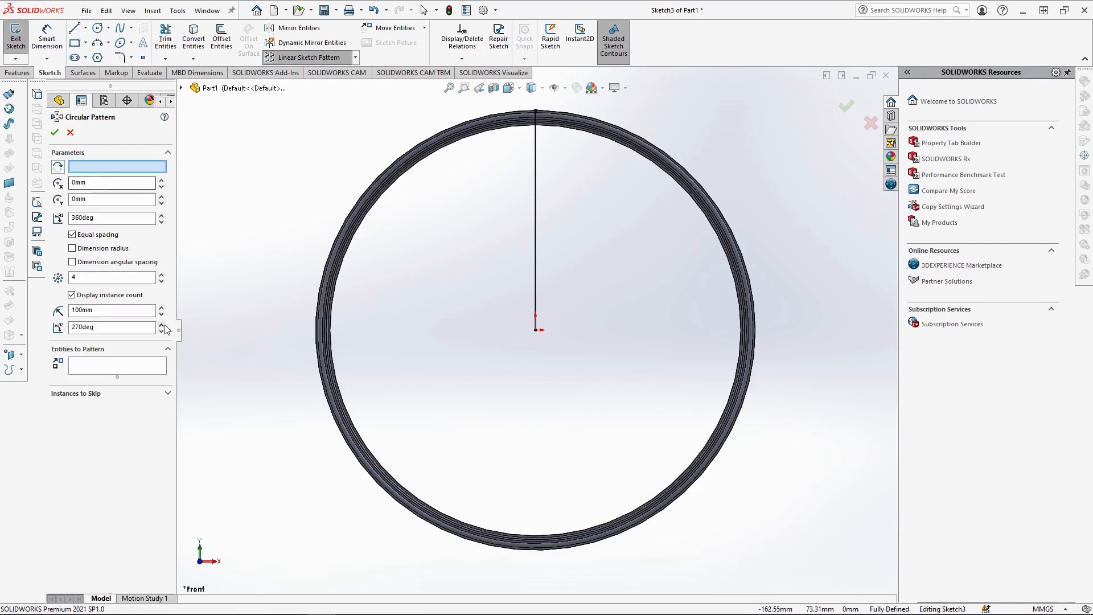
left_click(100, 367)
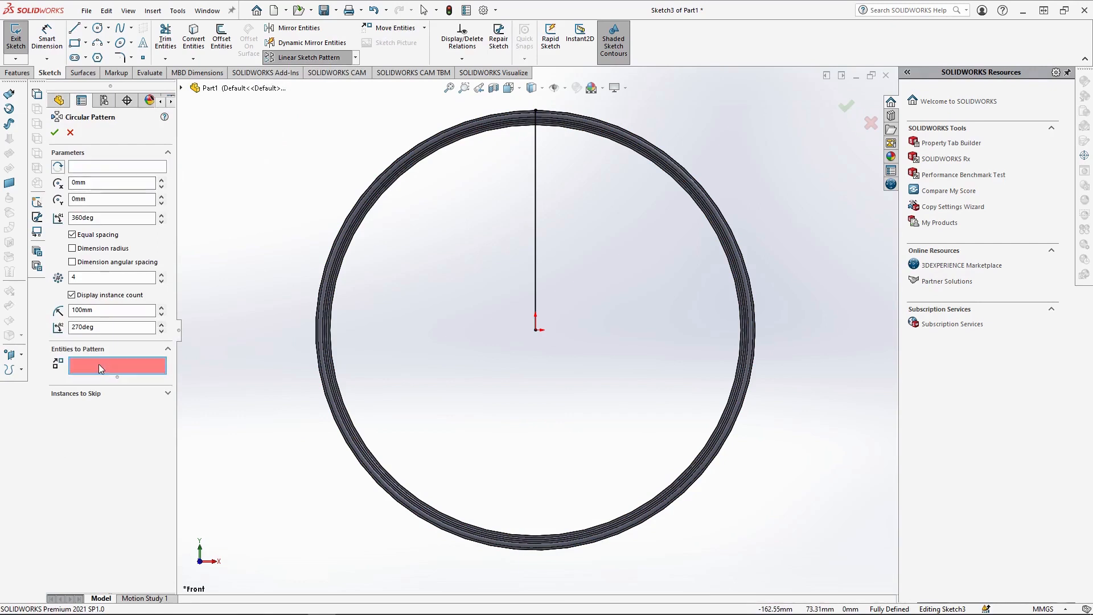
left_click(535, 298)
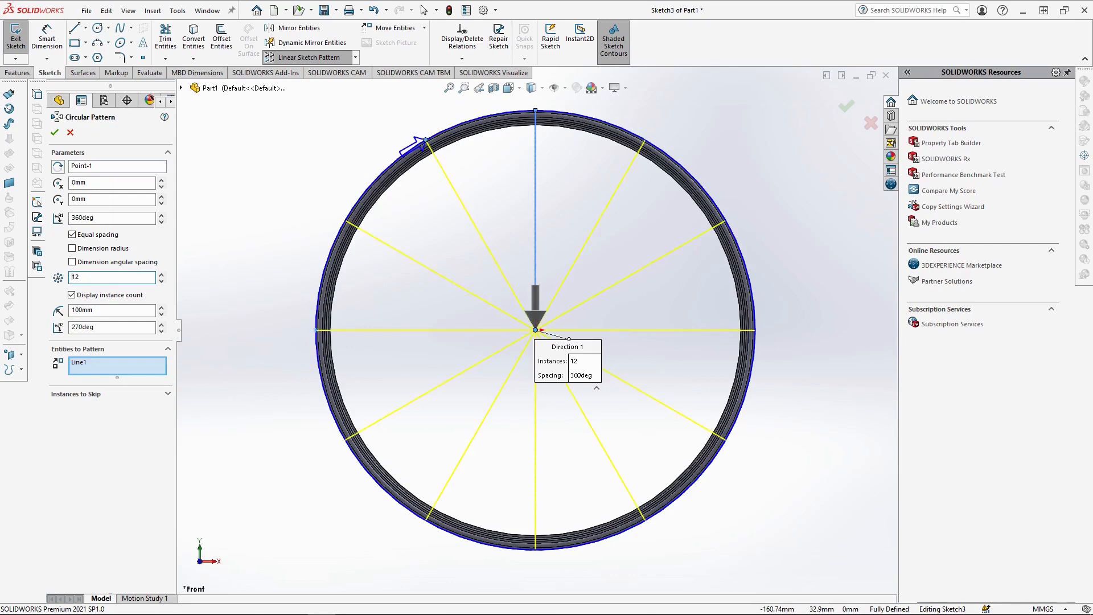
left_click(59, 131)
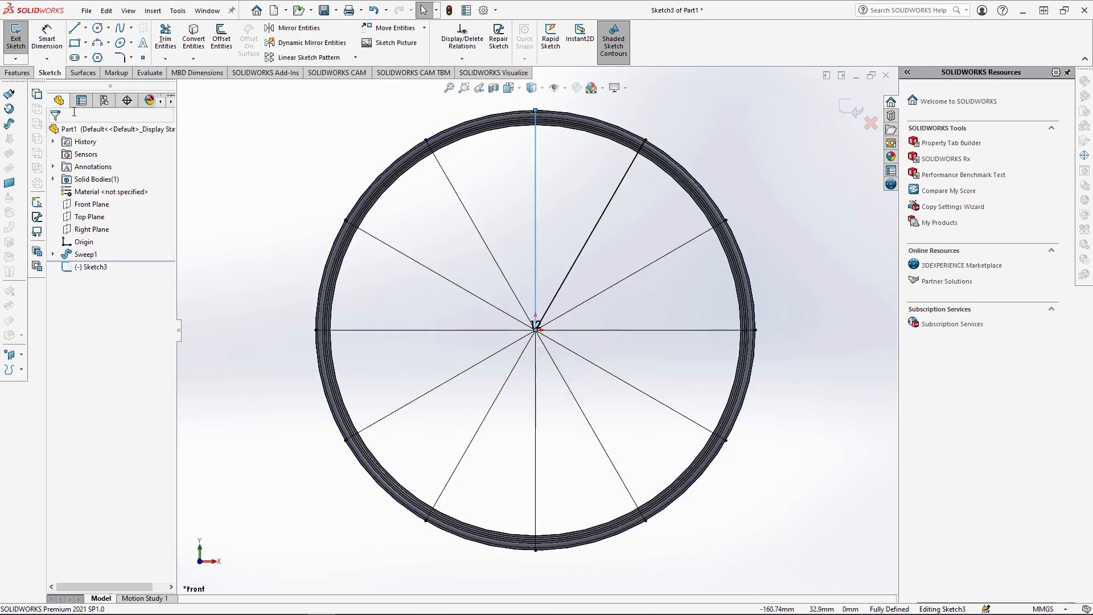
Start an Extruded Cut from the spoke sketch as a Mid-Plane thin feature with a thickness of 1 mm.
left_click(19, 73)
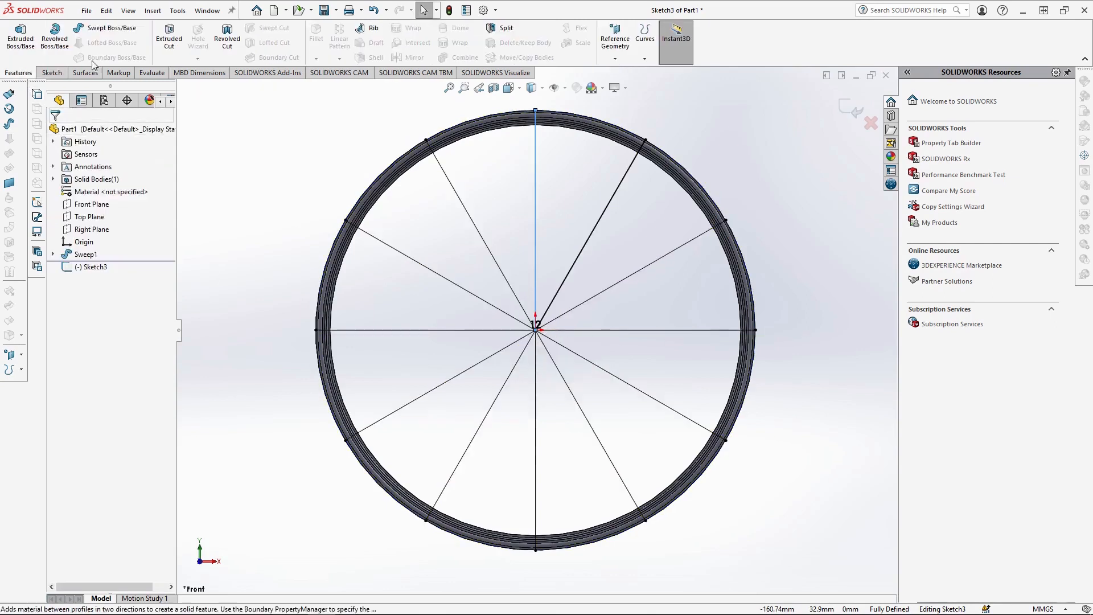
left_click(169, 38)
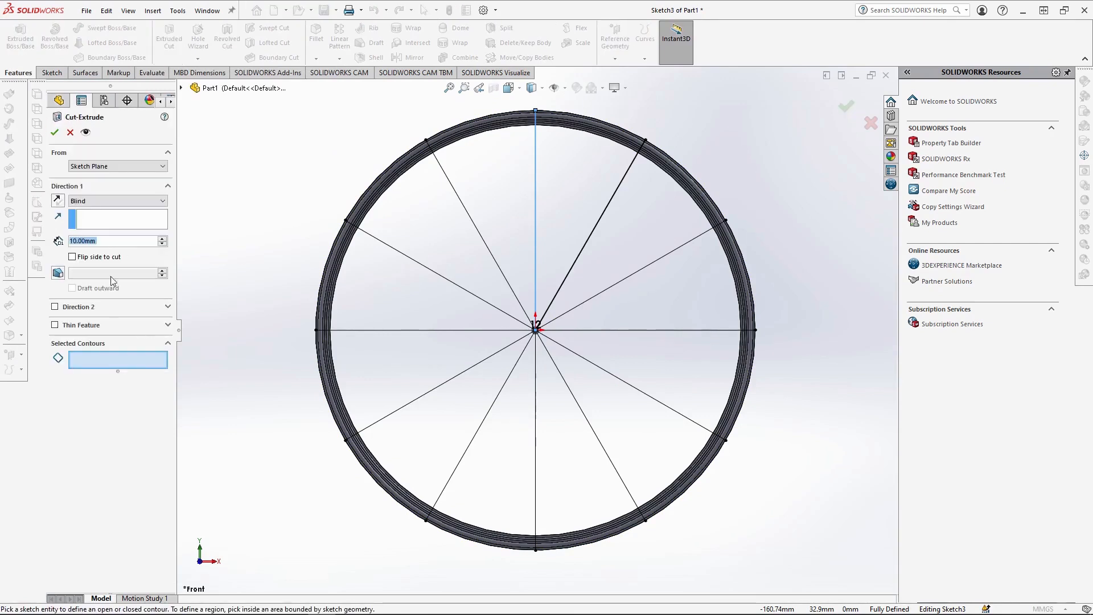
left_click(55, 326)
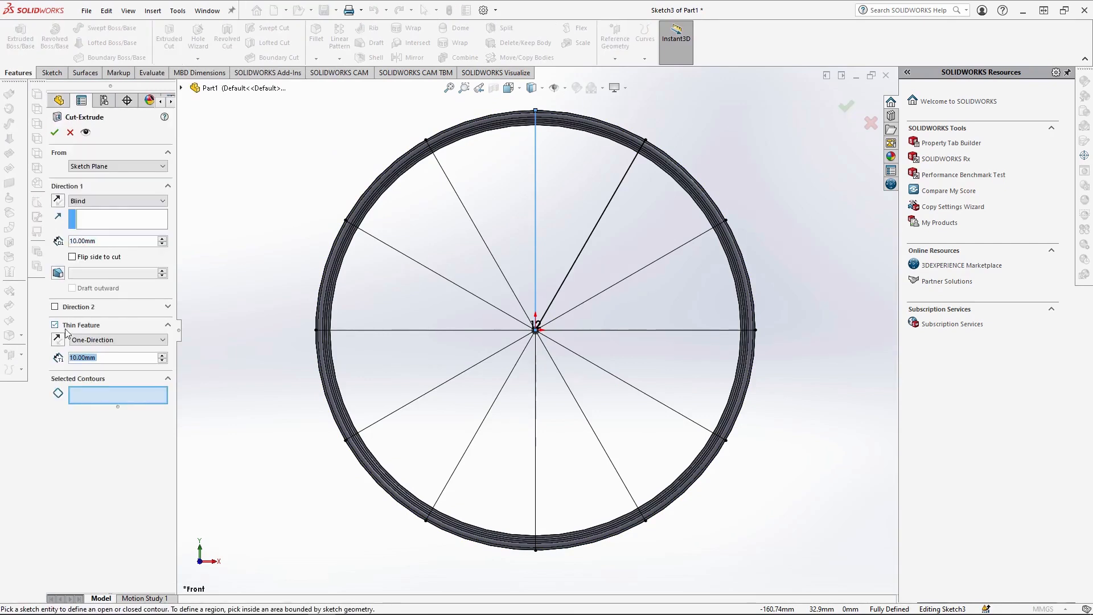
left_click(114, 339)
left_click(80, 355)
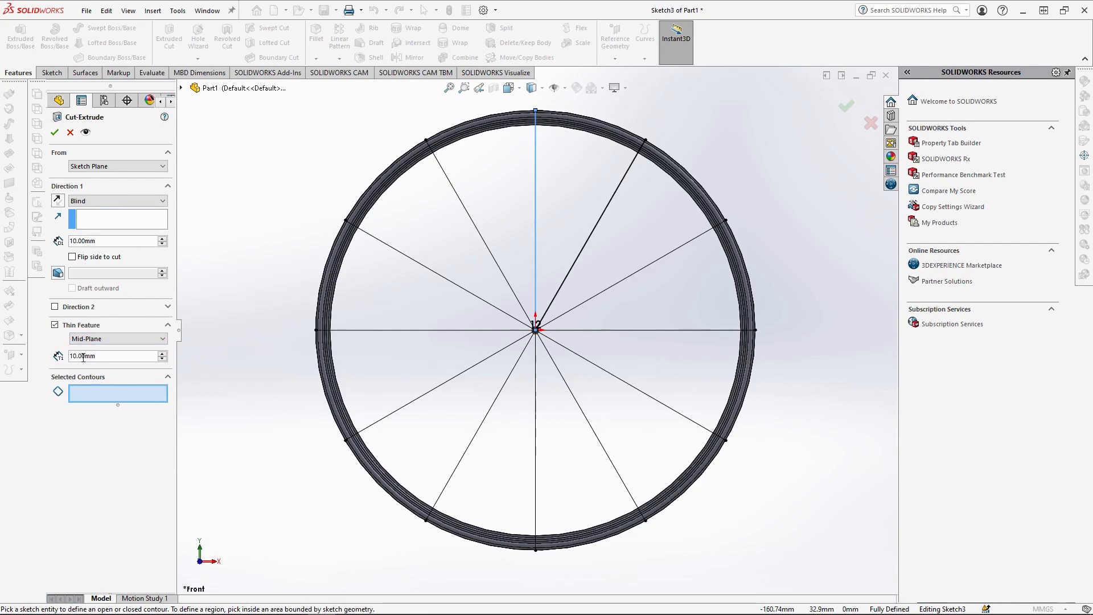
type("1")
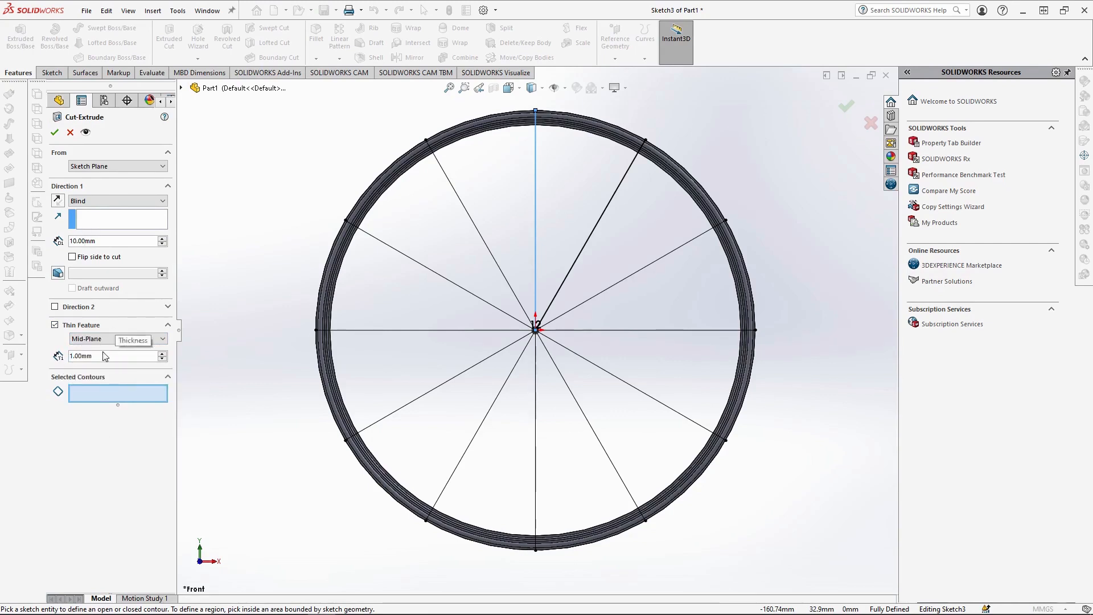
Select all twelve radial lines as the contours of the thin cut.
left_click(535, 267)
left_click(535, 251)
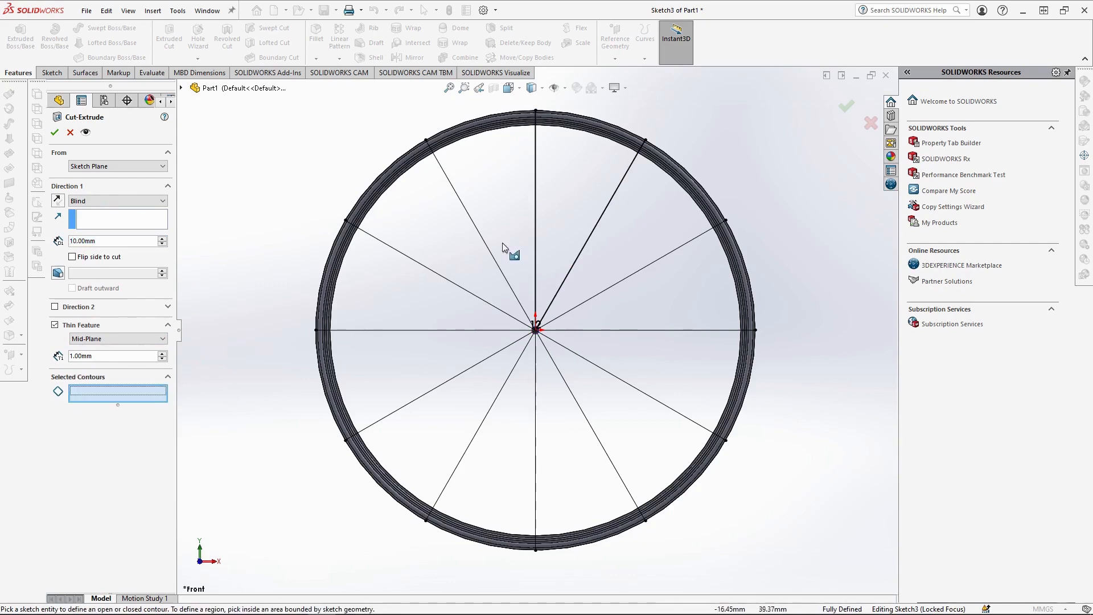
left_click(495, 262)
left_click(488, 302)
left_click(477, 331)
left_click(477, 363)
left_click(503, 385)
left_click(535, 385)
left_click(563, 376)
left_click(578, 355)
left_click(583, 330)
left_click(575, 308)
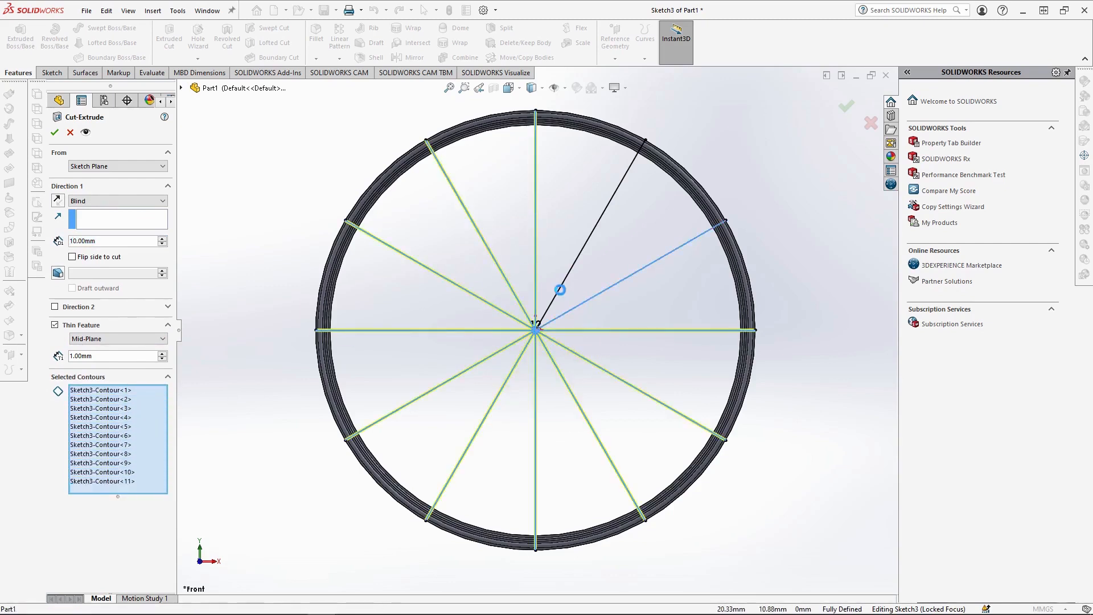
left_click(558, 290)
Reverse the 10 mm blind cut so it passes through the ring, and apply it keeping all bodies.
middle_click_drag(303, 319, 370, 365)
scroll(452, 388, "up", 5)
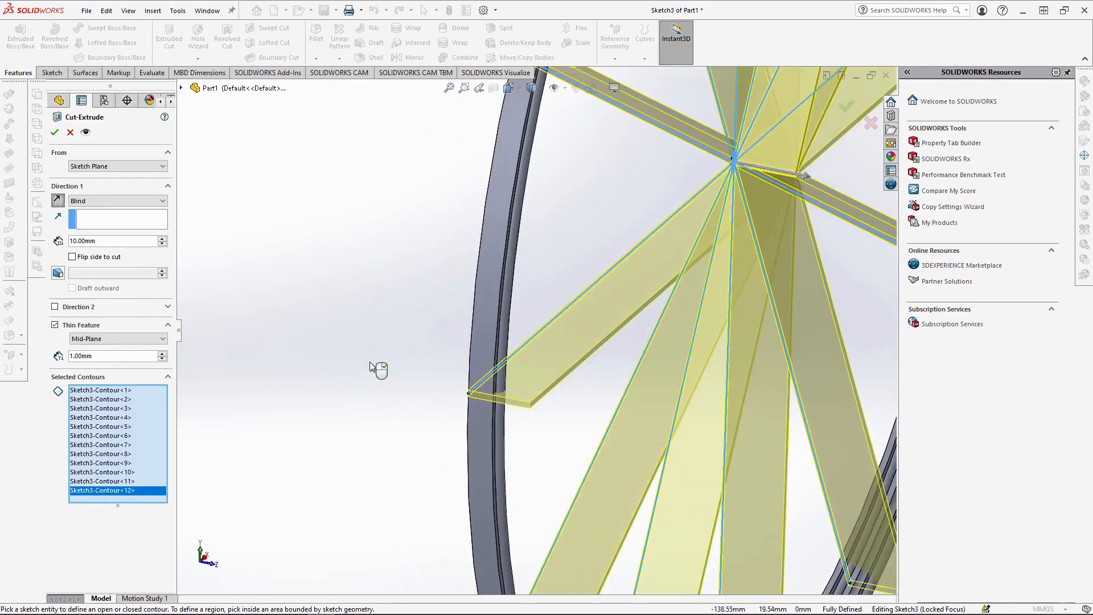
left_click(55, 134)
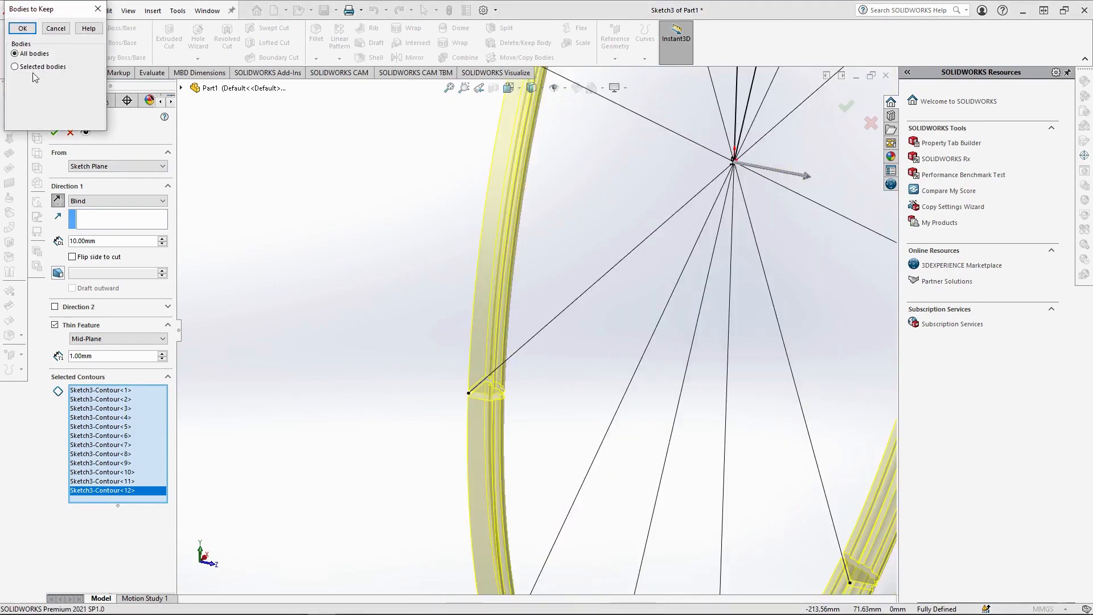
left_click(16, 32)
Examine the gaps cut between the ring segments up close.
scroll(481, 204, "up", 6)
scroll(561, 225, "down", 5)
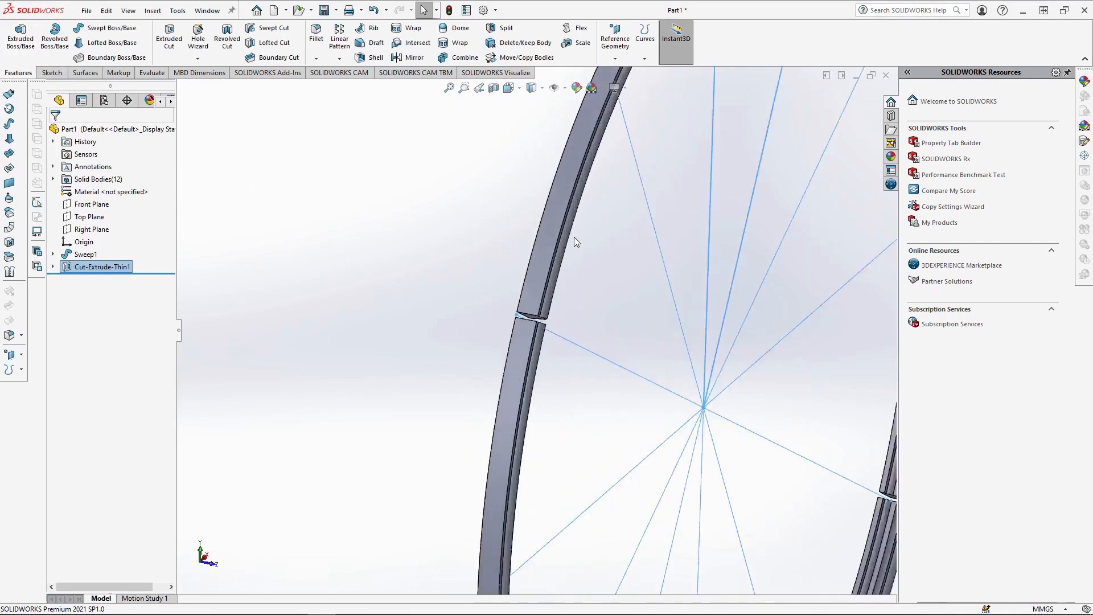
left_click(606, 310)
scroll(561, 351, "down", 3)
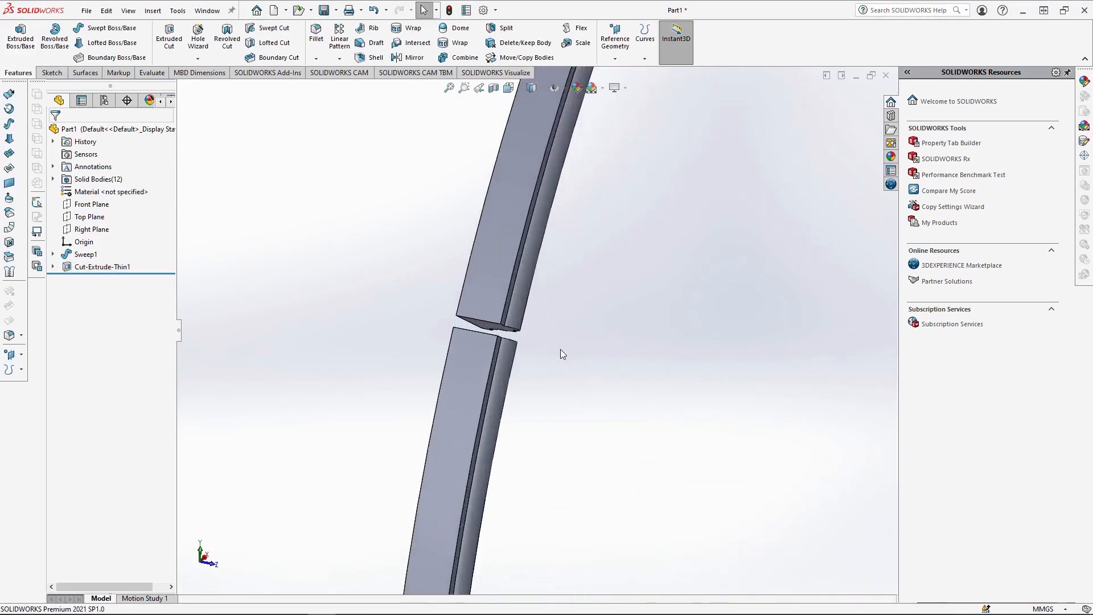
scroll(560, 350, "up", 4)
scroll(637, 256, "up", 3)
scroll(604, 239, "down", 2)
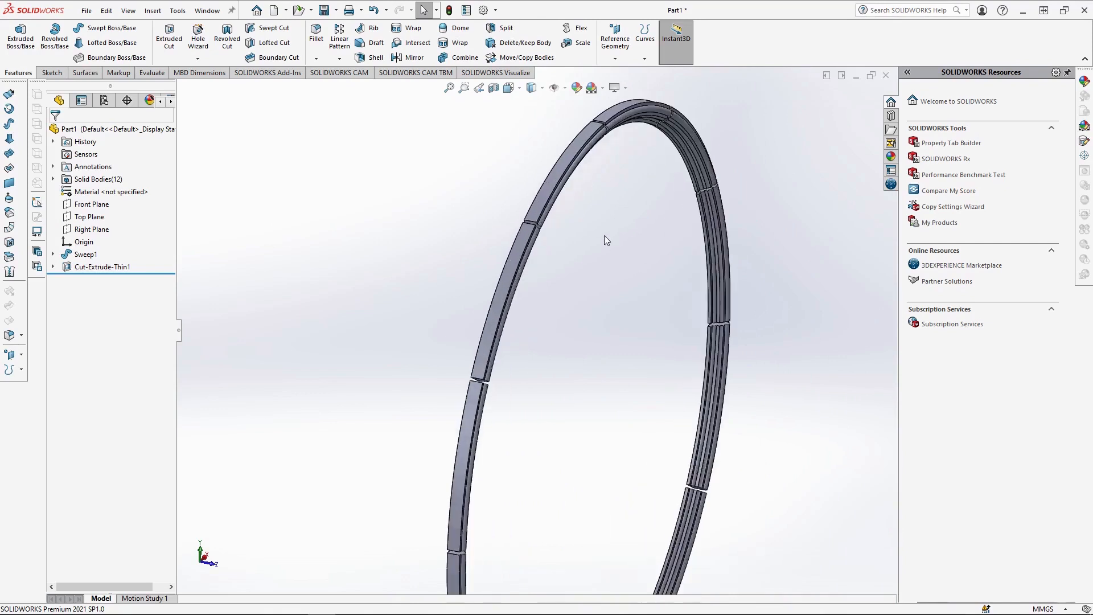
scroll(543, 246, "down", 5)
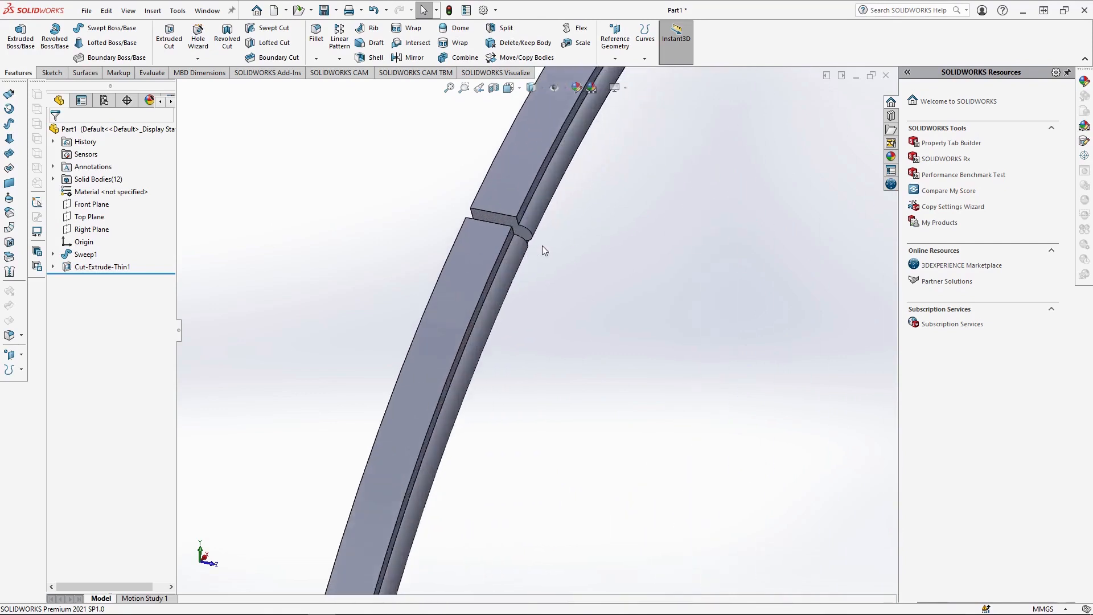
Start a Boundary Boss/Base across one gap, using the two facing segment end faces as Direction 1 profiles.
middle_click_drag(530, 238, 505, 305)
scroll(520, 231, "down", 5)
left_click(519, 231)
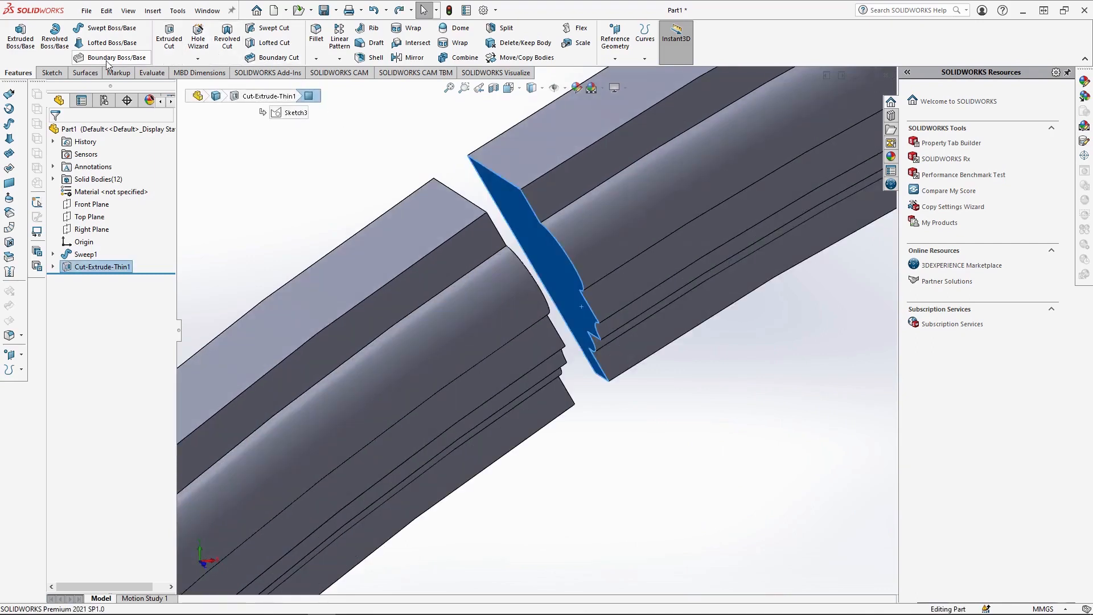
middle_click_drag(551, 276, 511, 306)
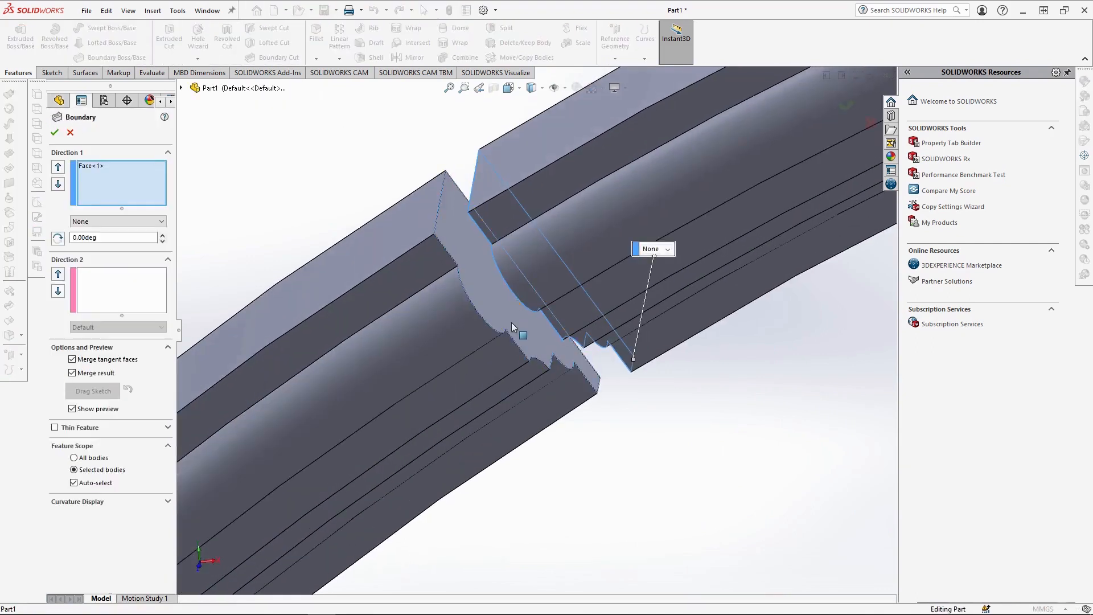
left_click(511, 322)
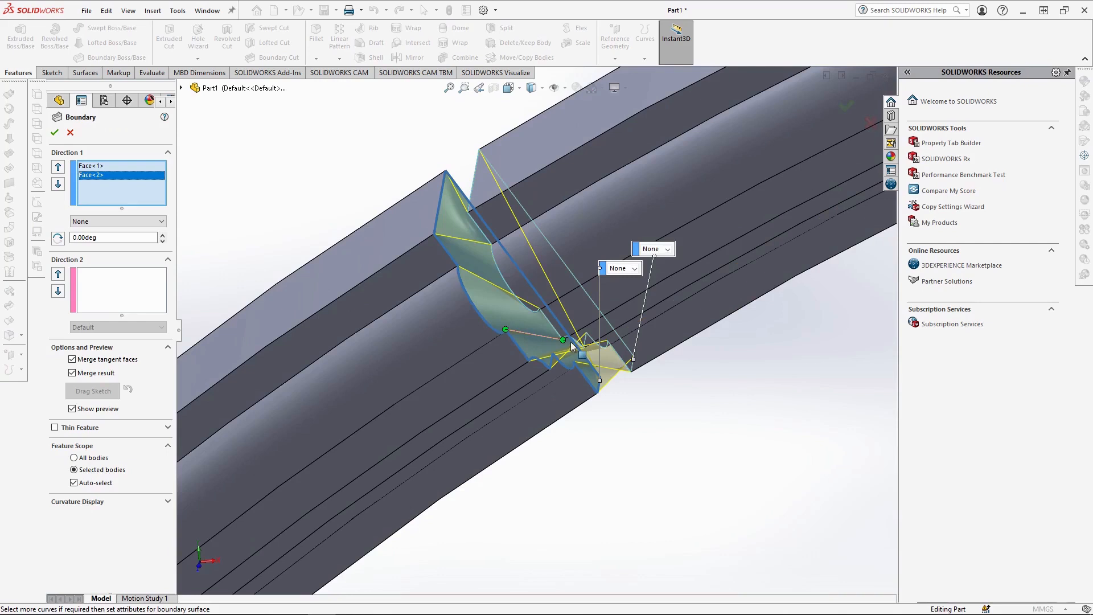
Align the boundary connector with matching profile corners and create the gap filler as a separate body with Merge result off.
middle_click_drag(571, 341, 590, 329)
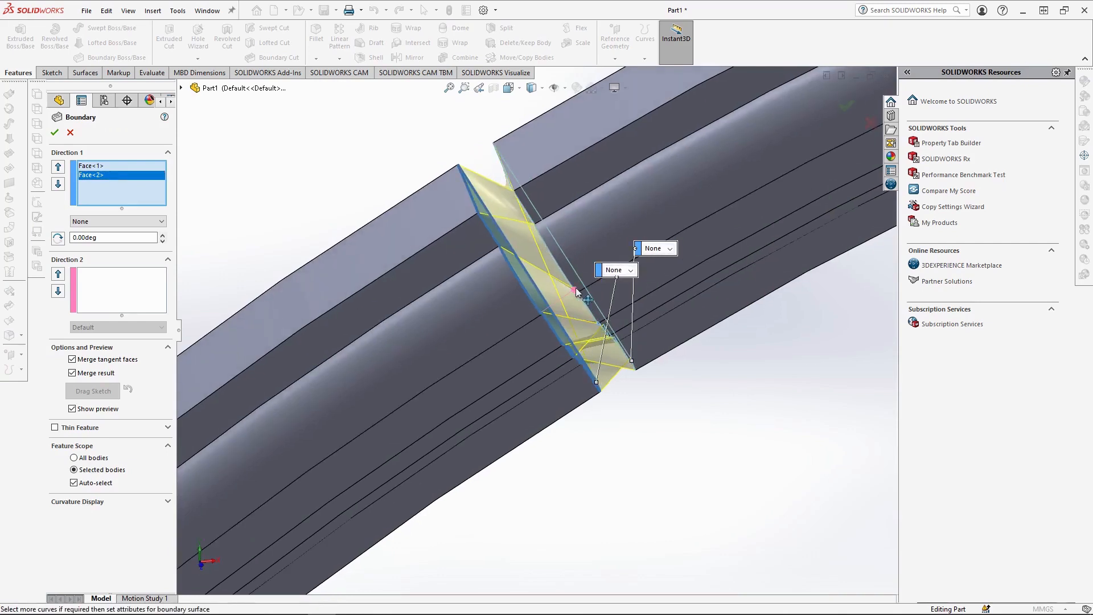
scroll(578, 302, "down", 5)
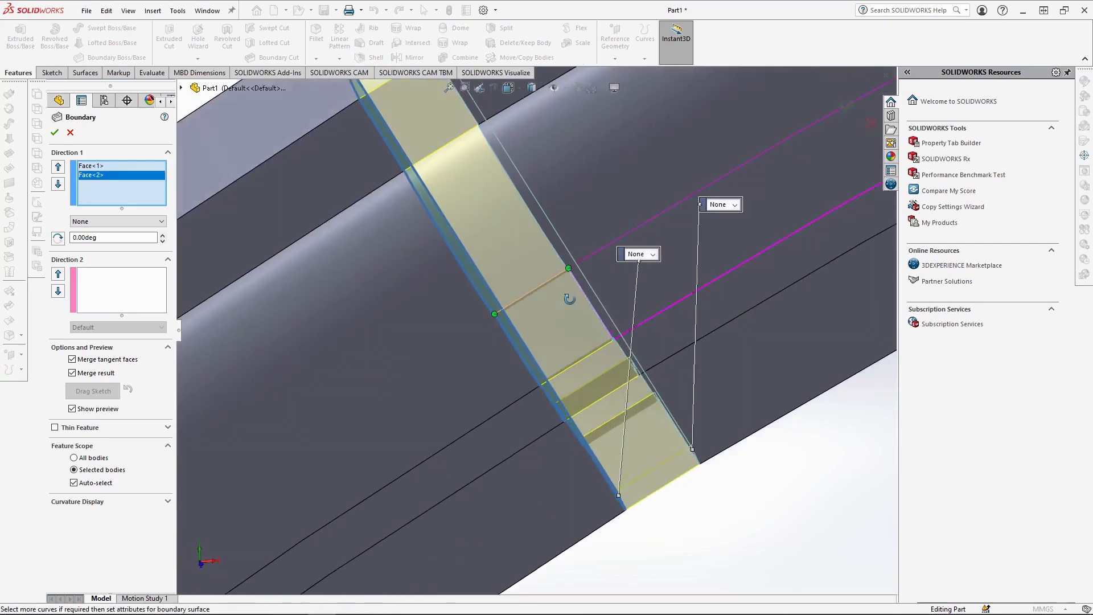
mouse_move(565, 286)
middle_mouse_down()
mouse_move(561, 268)
mouse_move(571, 305)
mouse_move(557, 297)
middle_mouse_up()
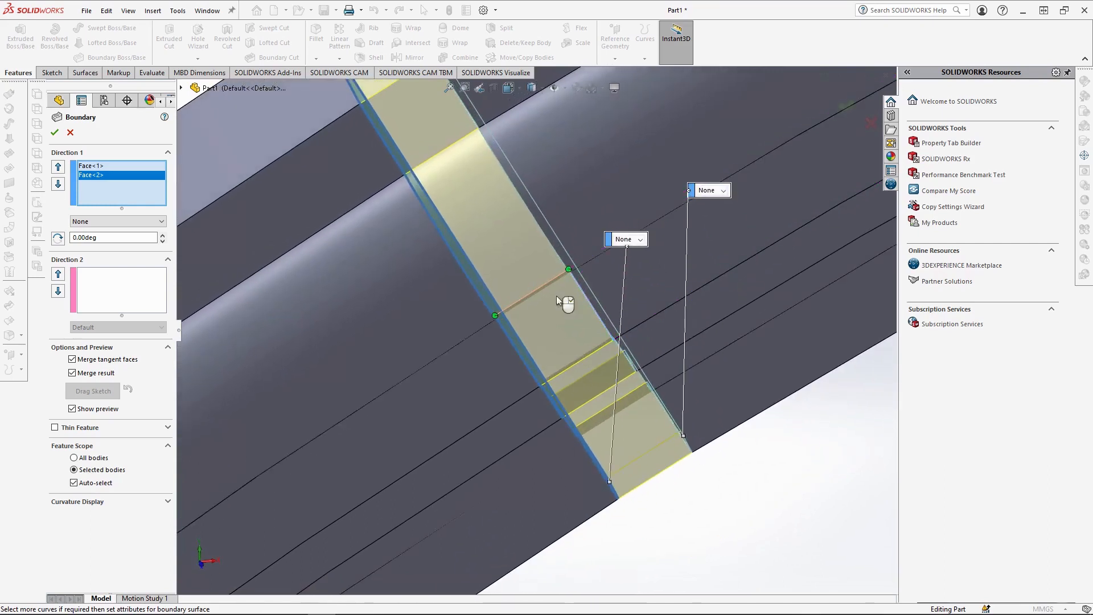
left_click(73, 374)
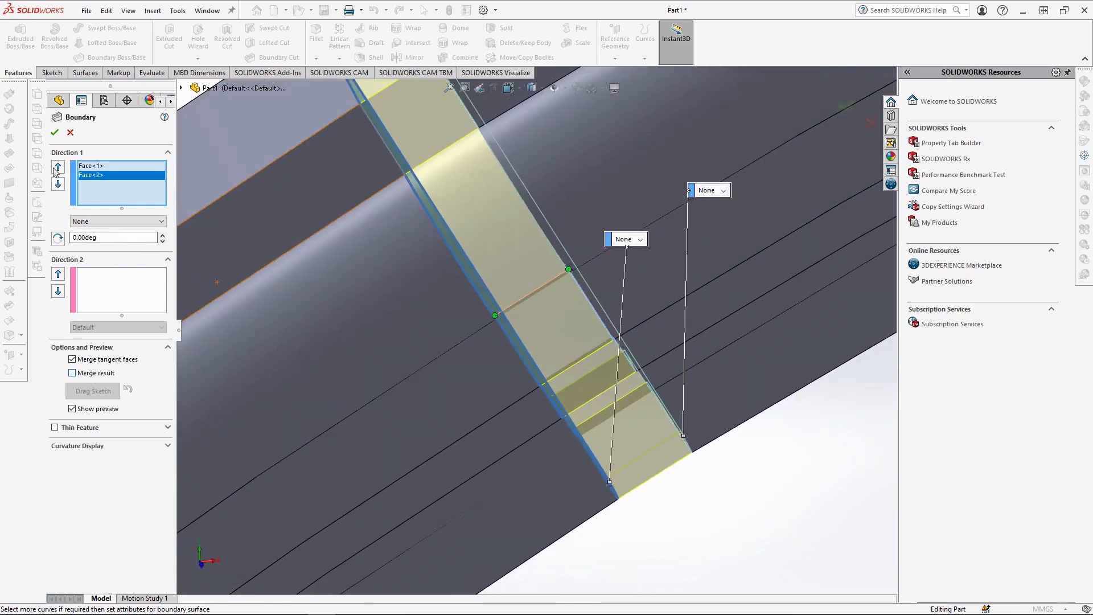
left_click(54, 132)
Turn on the display of temporary axes so the ring's central axis can be selected.
scroll(547, 292, "up", 3)
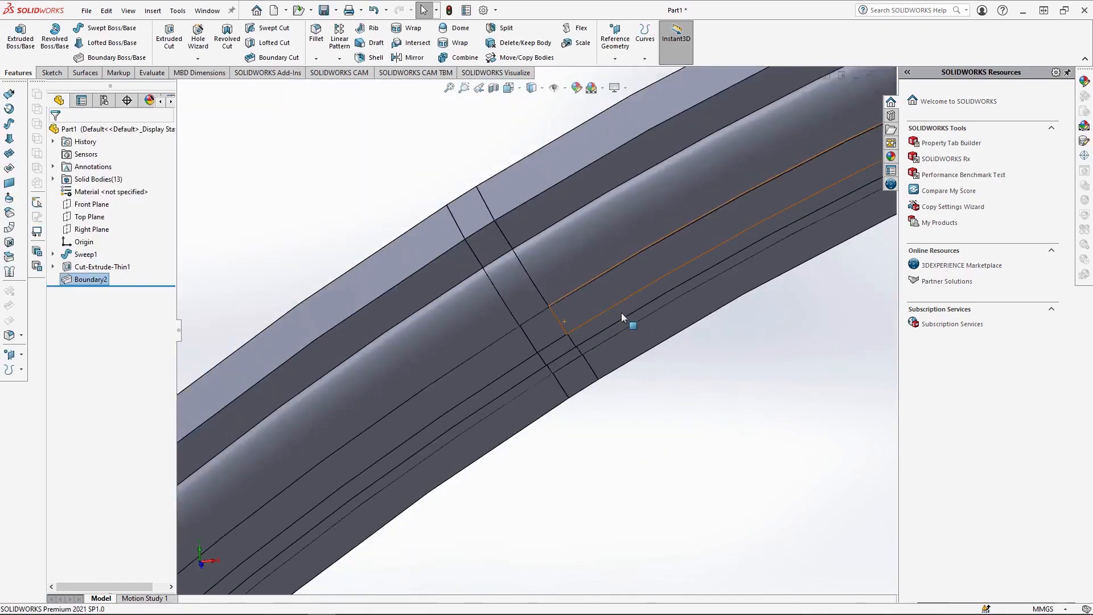
left_click(509, 87)
left_click(527, 134)
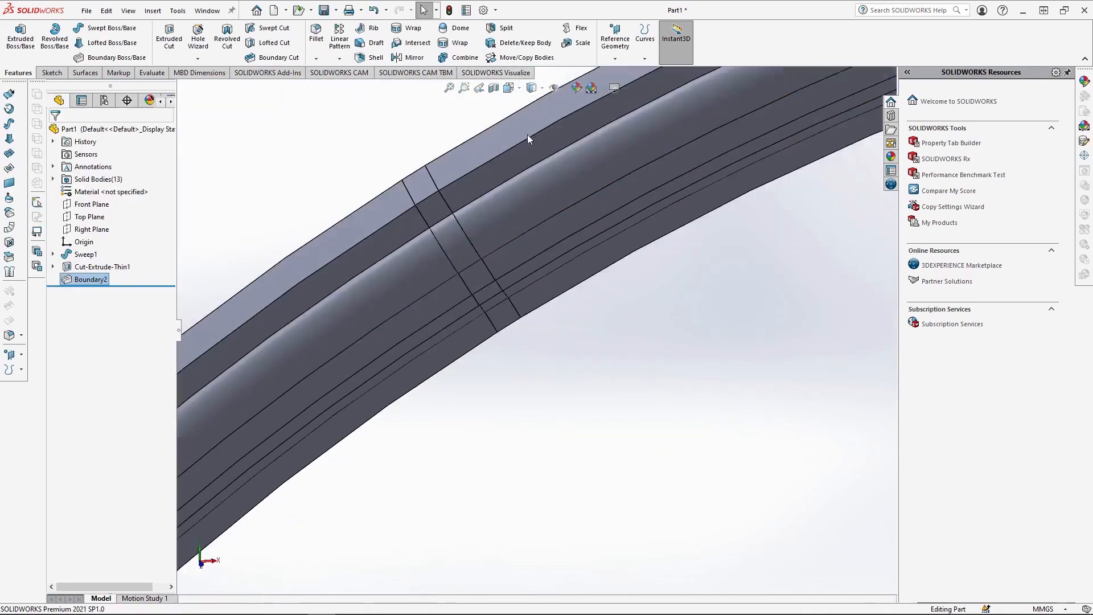
left_click(536, 214)
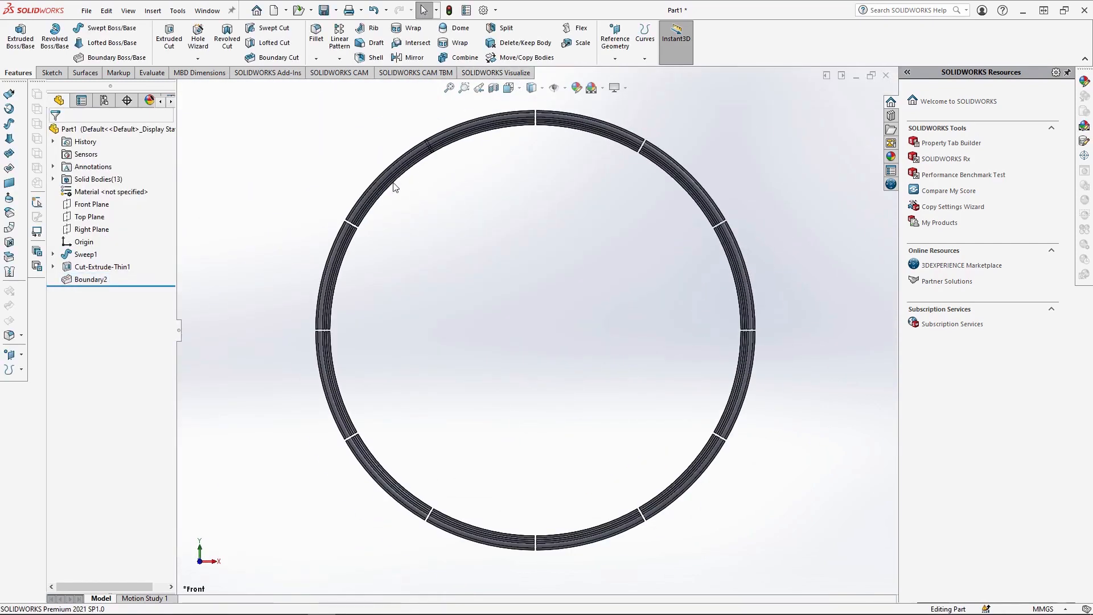
left_click(123, 12)
mouse_move(180, 110)
left_click(418, 118)
middle_click_drag(586, 342, 557, 392)
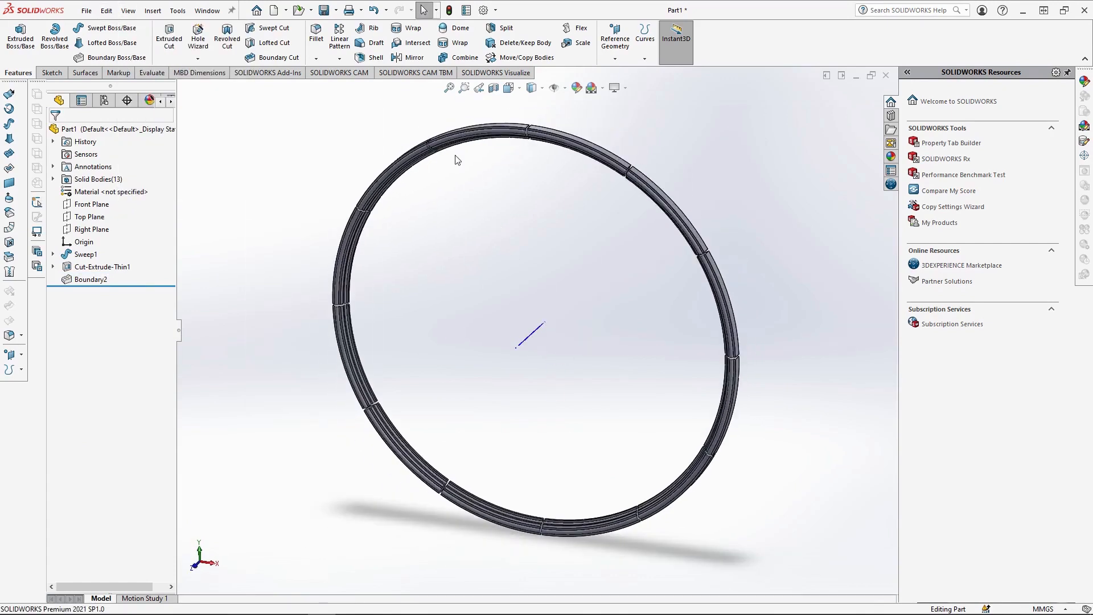
Circular-pattern the gap filler body around the ring's central axis with 12 equally spaced instances over 360 degrees.
left_click(340, 59)
left_click(356, 85)
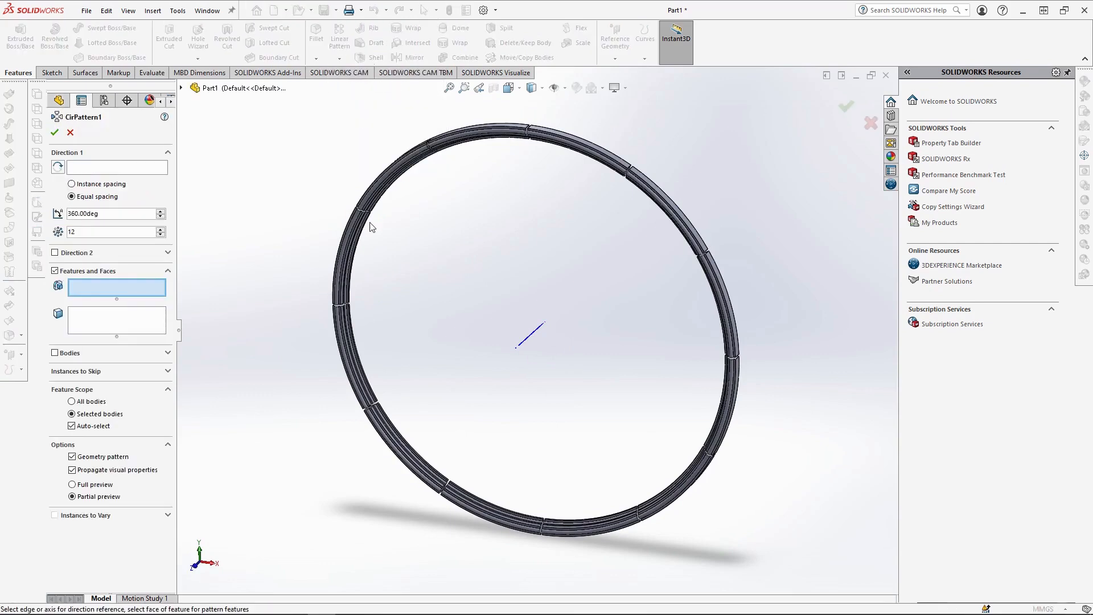
left_click(54, 353)
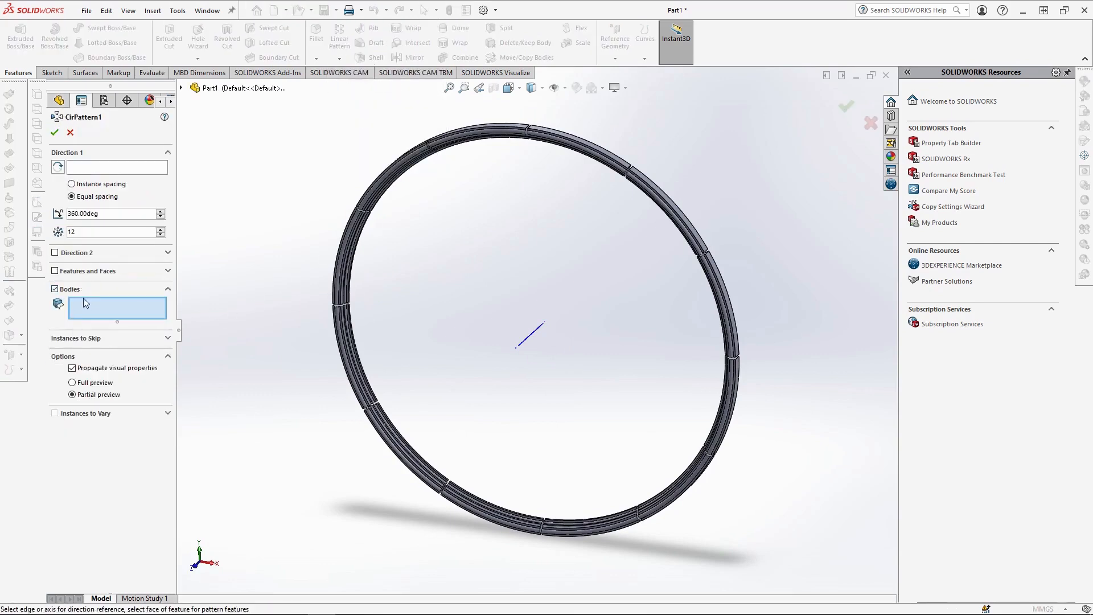
scroll(464, 173, "down", 3)
left_click(455, 170)
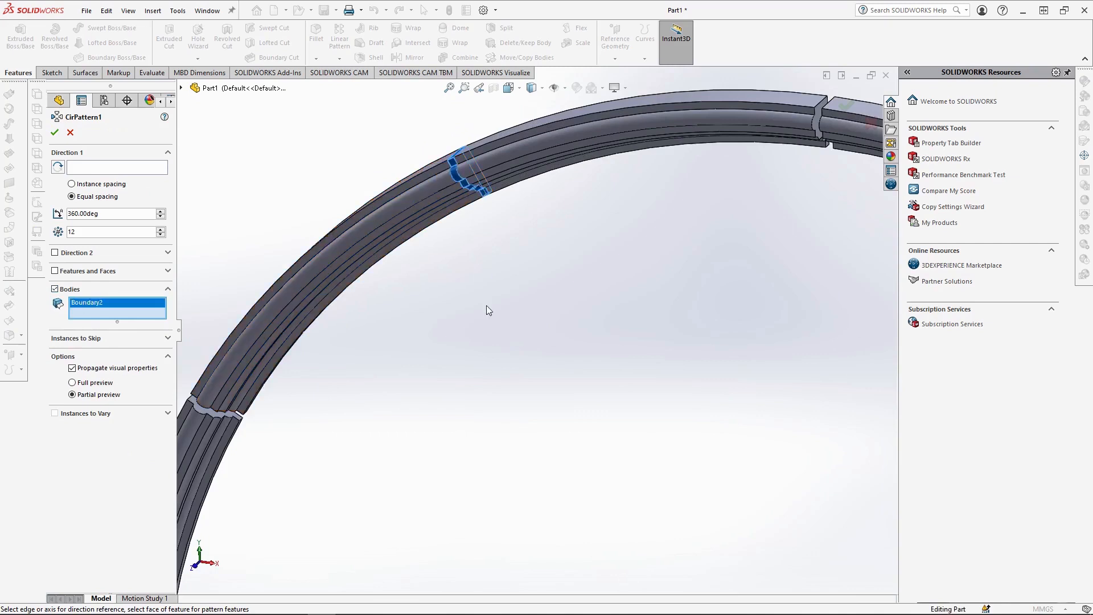
scroll(655, 473, "up", 3)
left_click(127, 169)
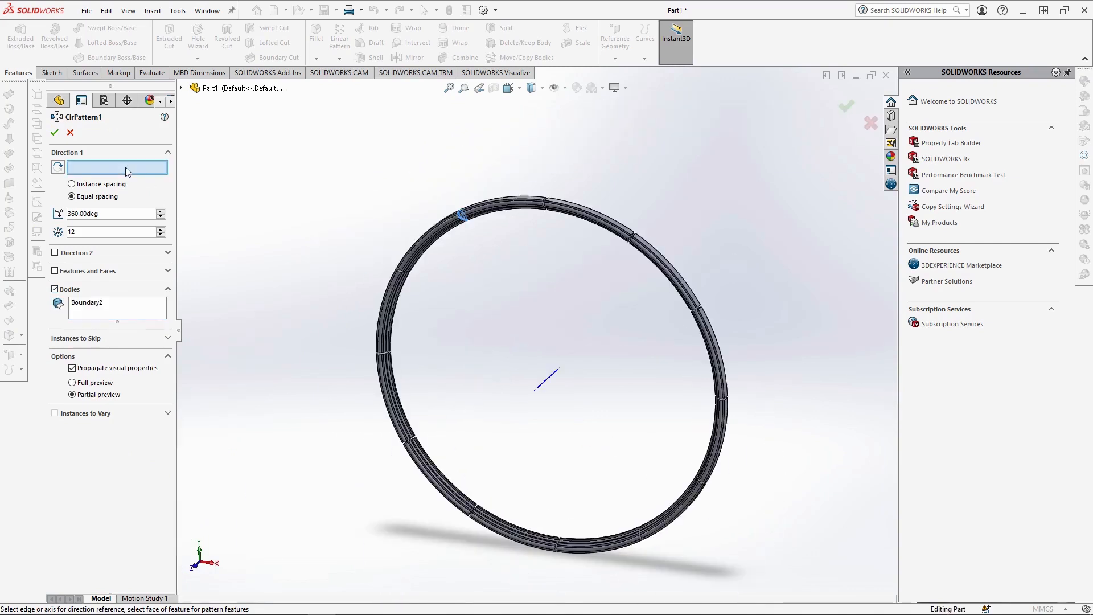
left_click(545, 385)
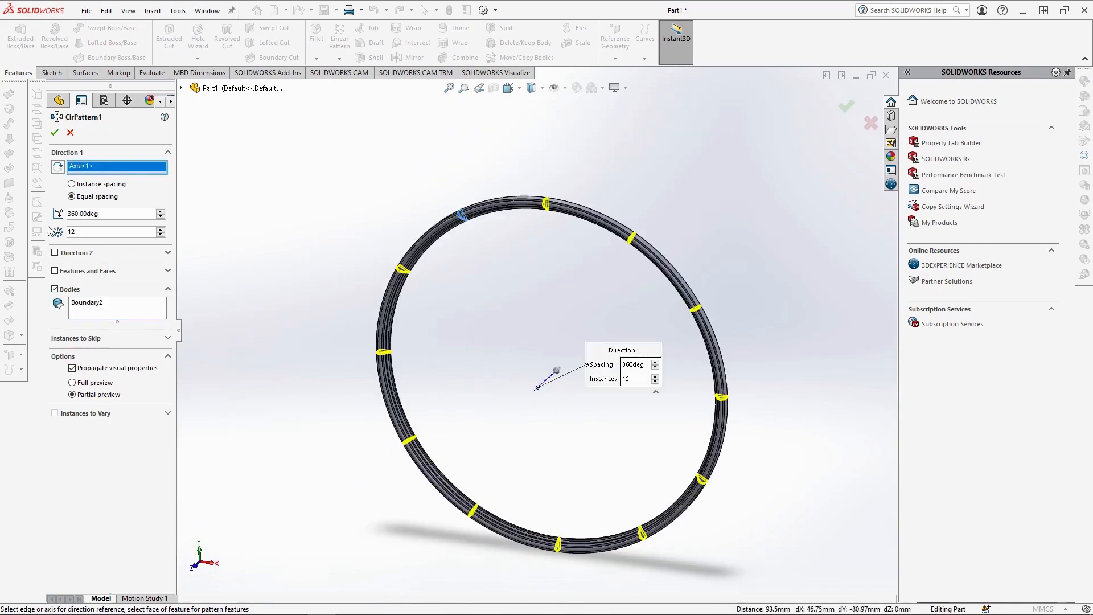
left_click(55, 132)
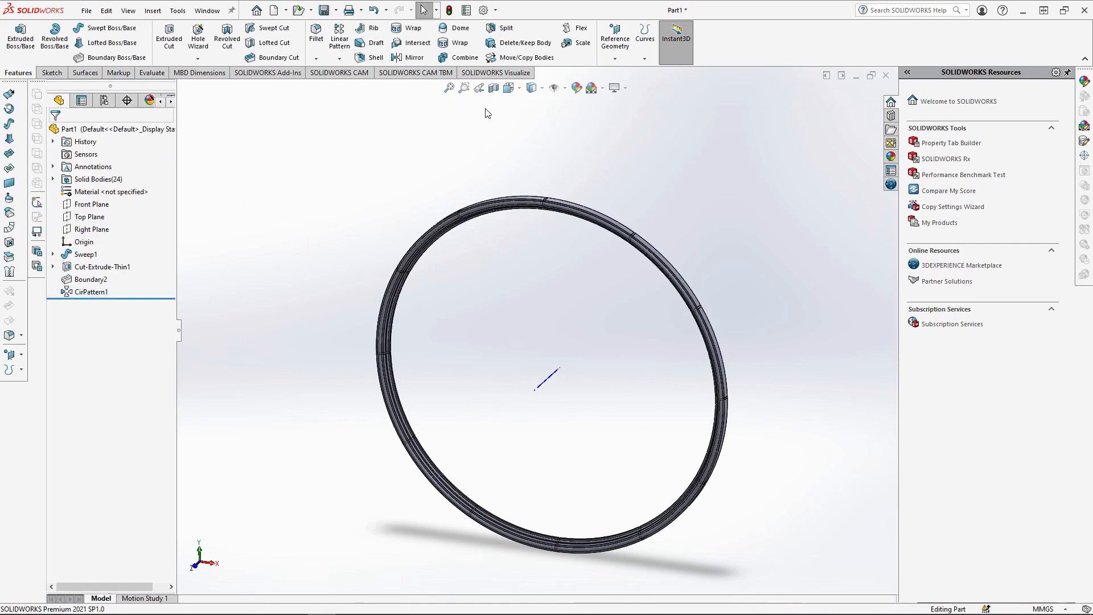
Start a sketch on the Front Plane and draw two circles centred on the origin, 25 mm and 175 mm in diameter.
left_click(511, 89)
left_click(528, 137)
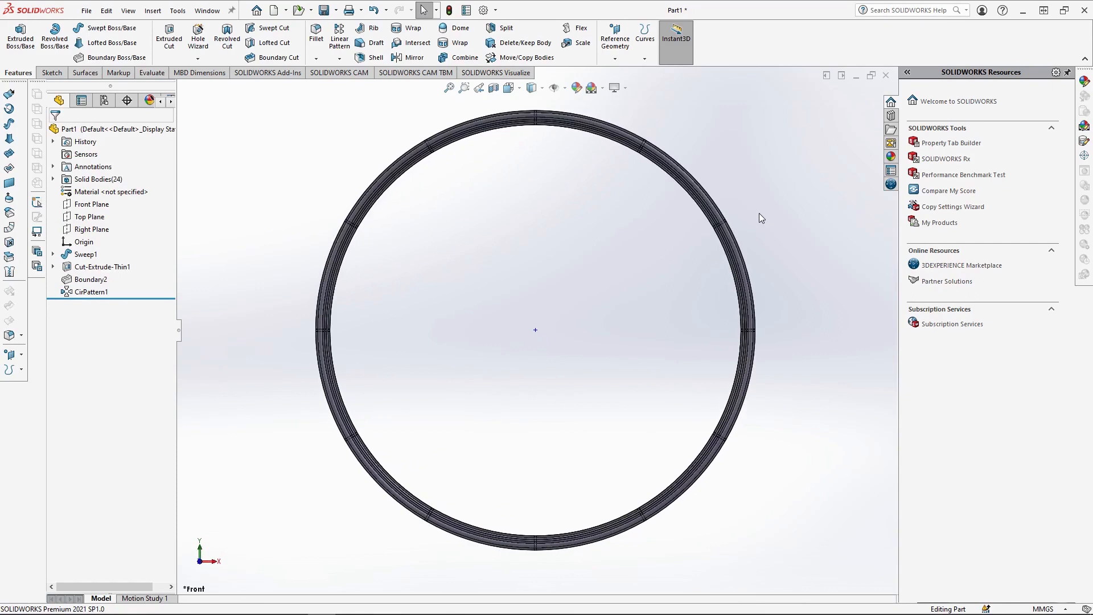
left_click(91, 203)
left_click(108, 193)
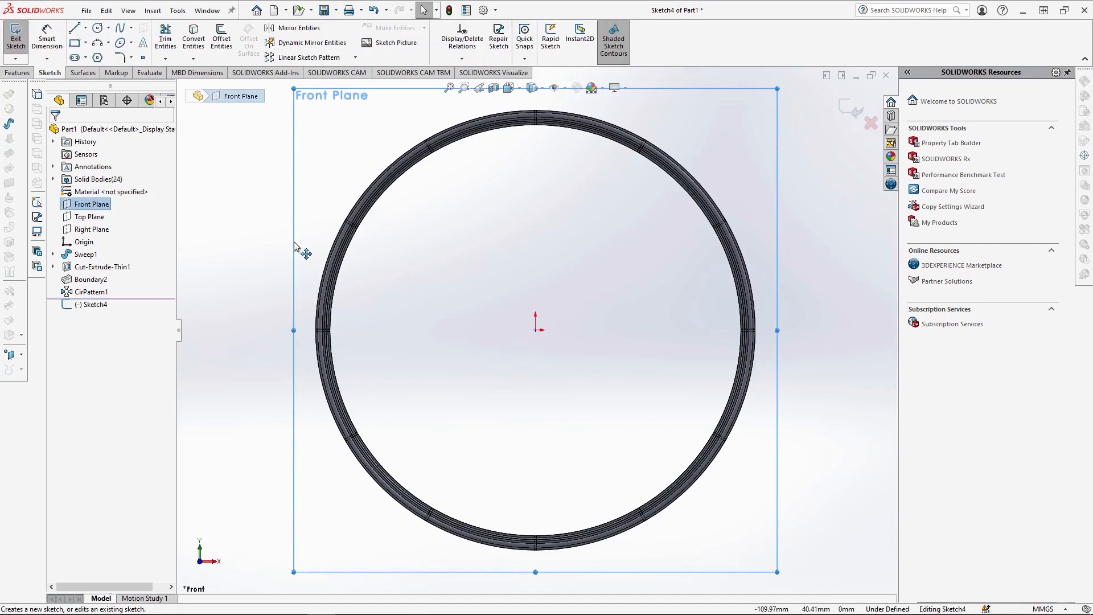
left_click(98, 28)
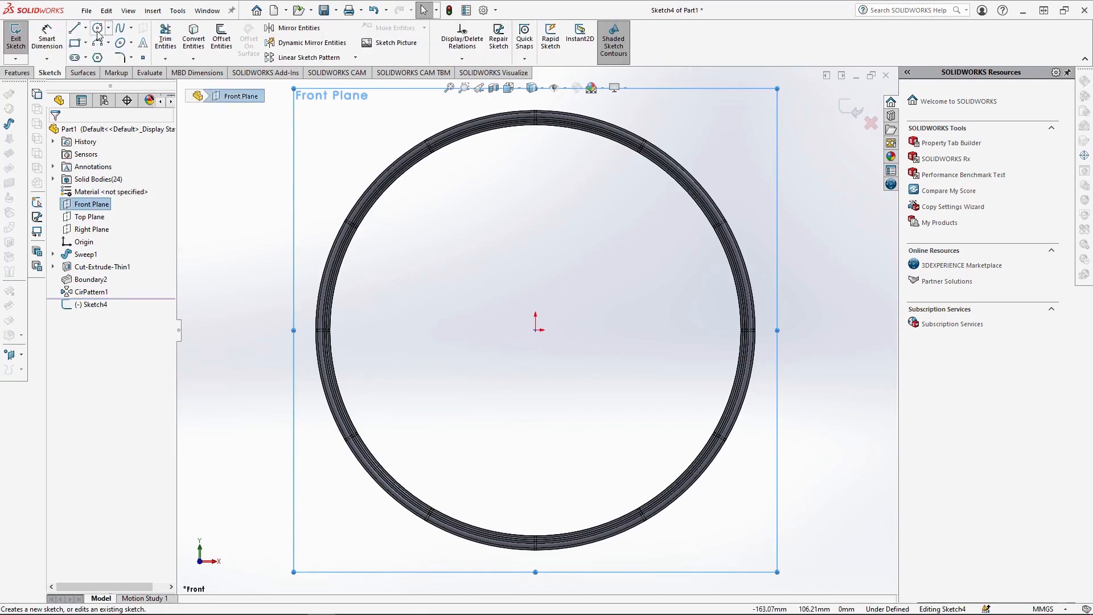
left_click(535, 330)
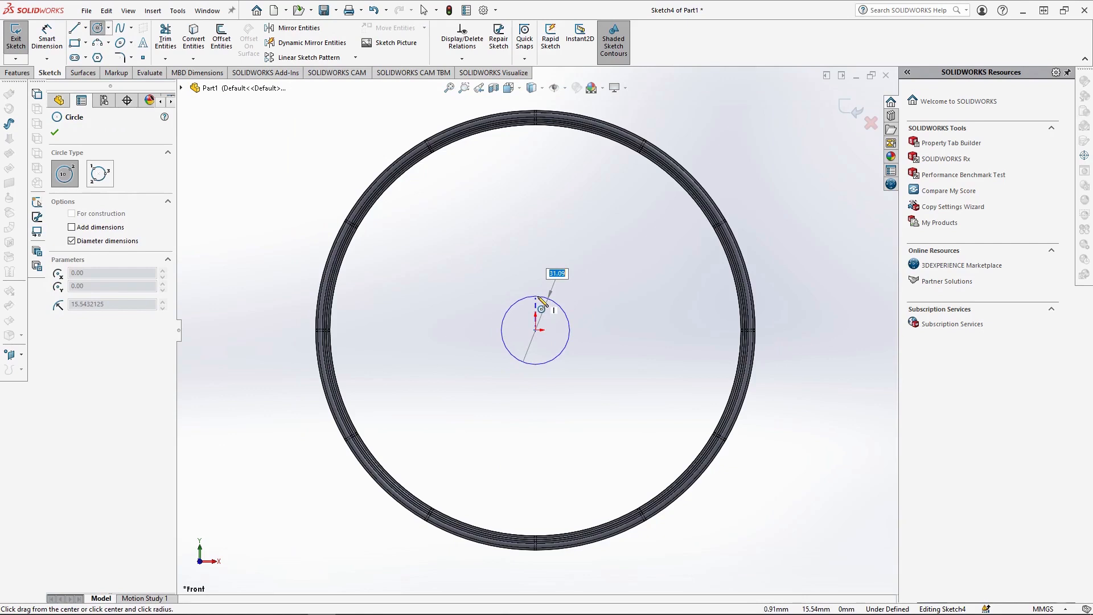
type("2.5")
key("Return")
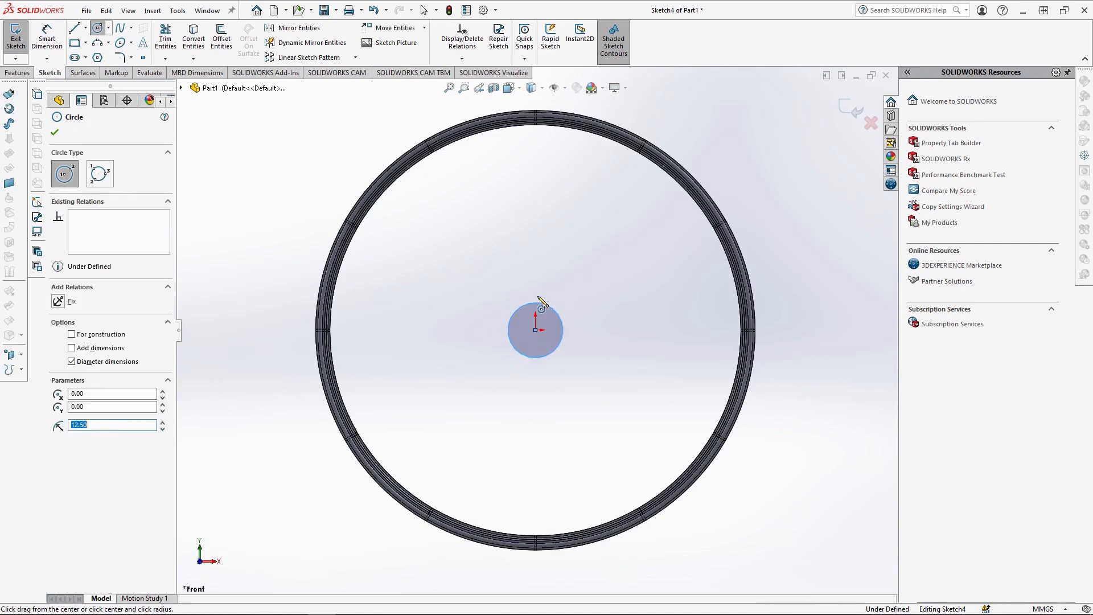
left_click(535, 330)
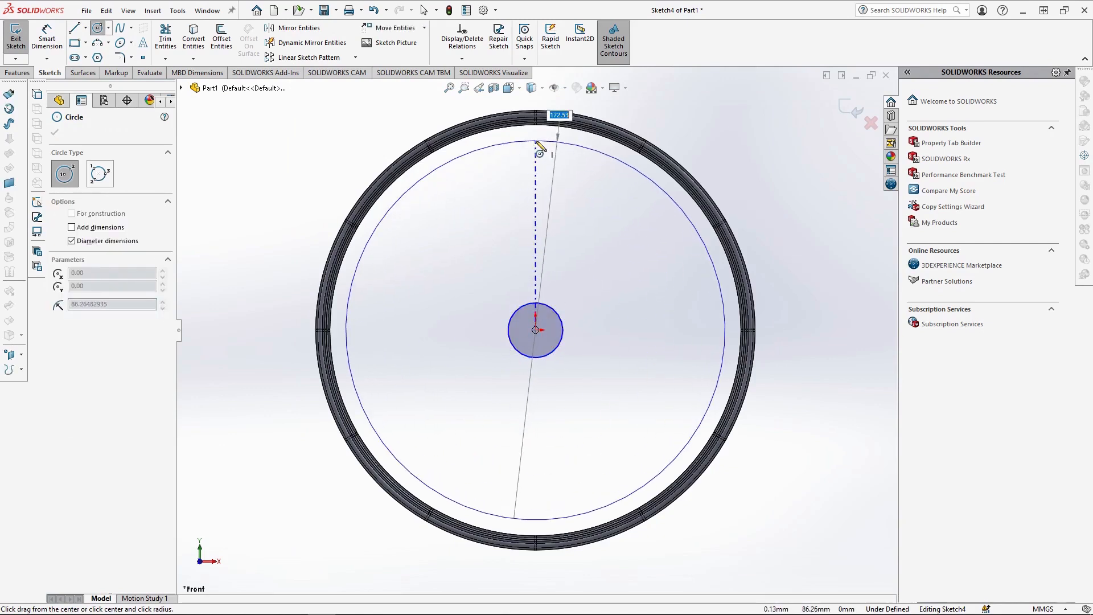
key("Return")
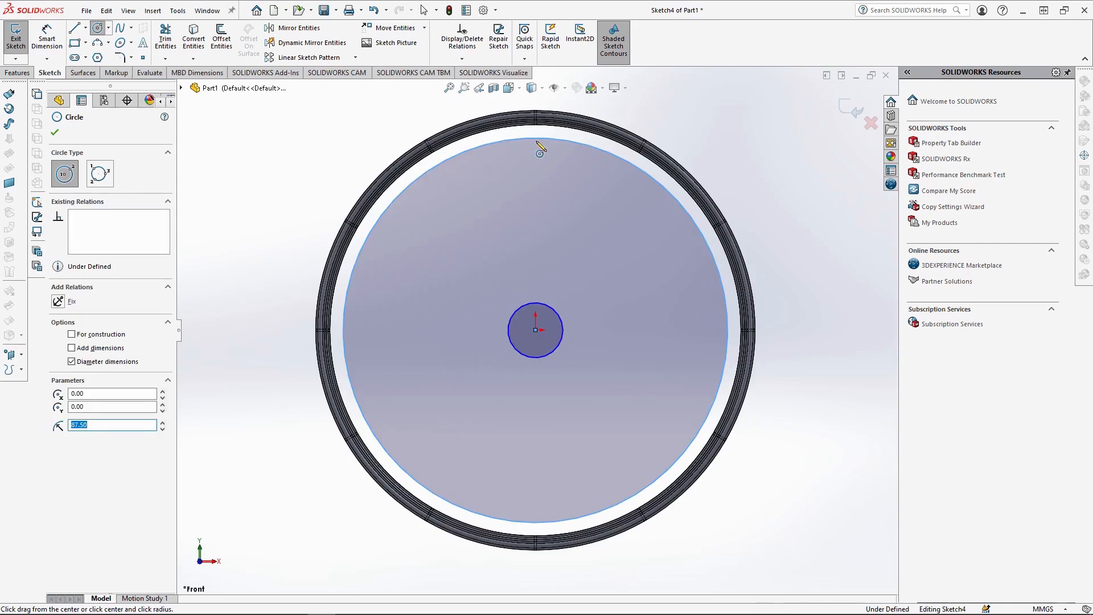
key("Escape")
Dimension the diameters of the two concentric circles at 25 mm and 175 mm.
left_click(46, 38)
left_click(562, 320)
left_click(628, 367)
left_click(725, 322)
left_click(790, 373)
key("Escape")
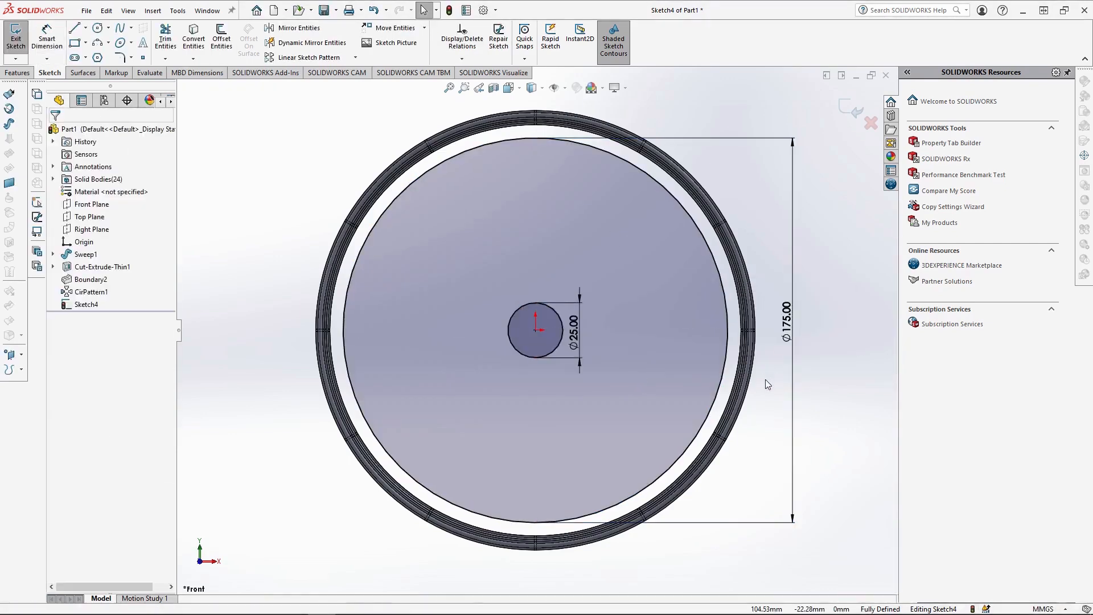
Draw a vertical construction centerline from the origin to the top of the 25 mm circle.
left_click(85, 28)
left_click(97, 55)
scroll(529, 325, "down", 5)
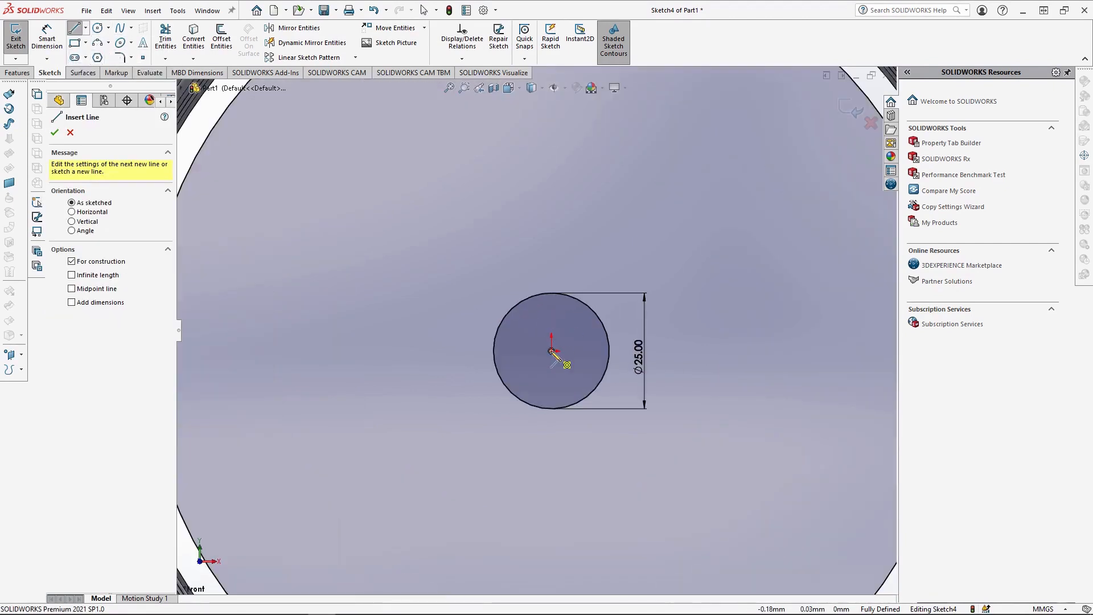
left_click(551, 351)
left_click(551, 293)
key("Escape")
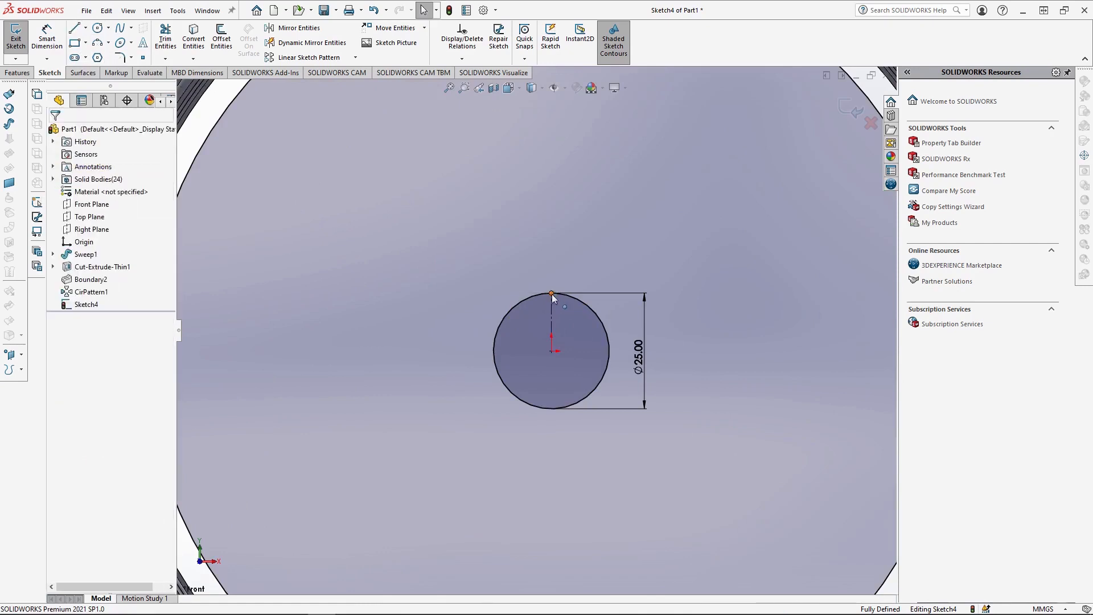
Draw a circle centred on the centerline's midpoint and reaching its upper end, with a radius of 6.25 mm.
left_click(97, 28)
scroll(554, 322, "down", 2)
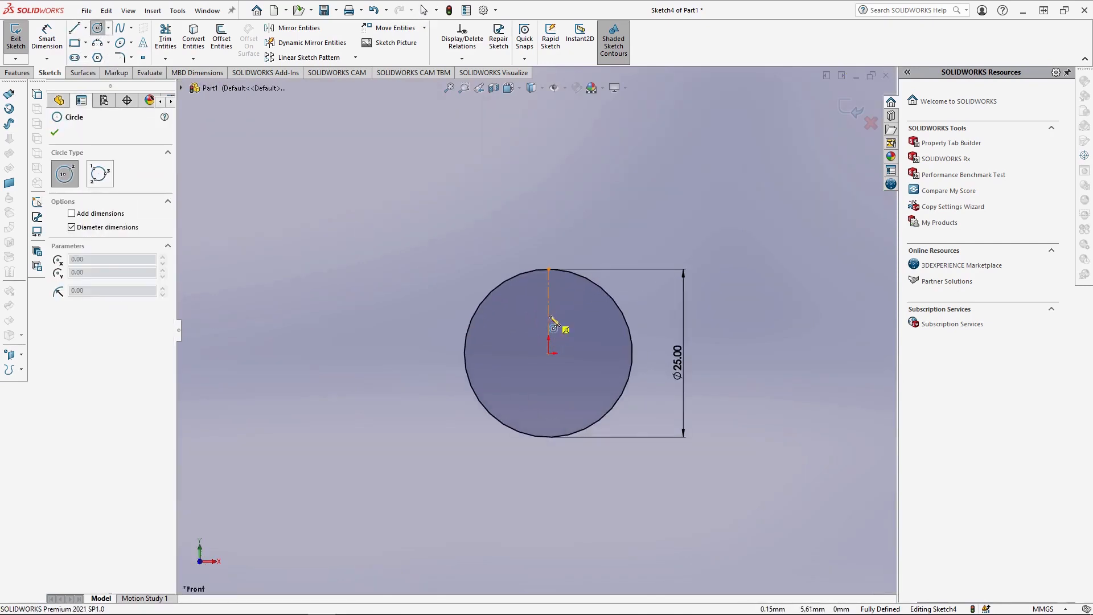
left_click(548, 311)
left_click(549, 269)
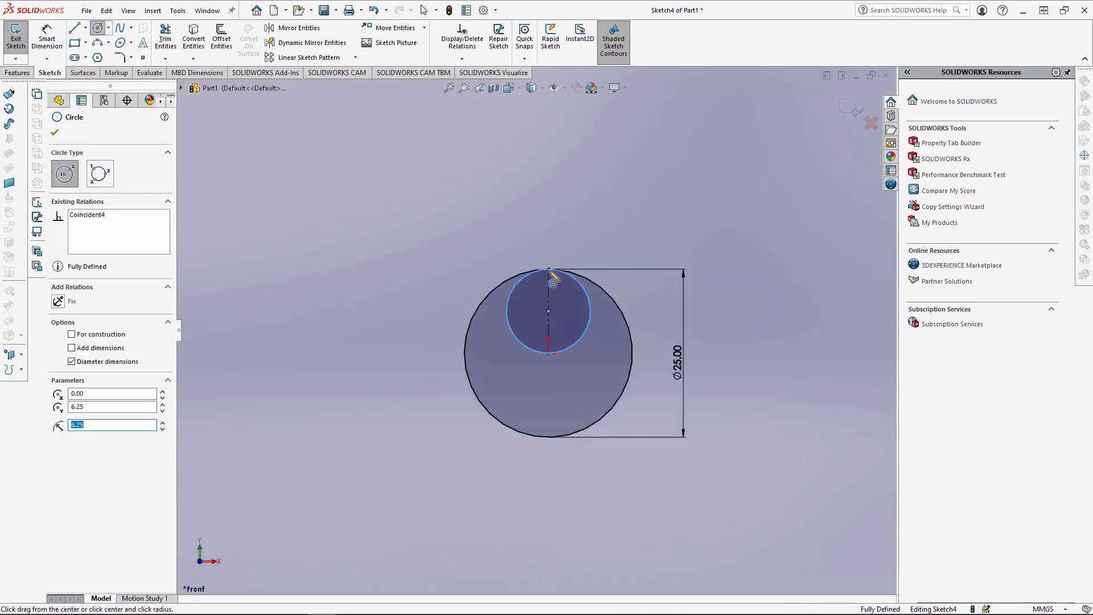
Circular-pattern the small circle around the origin with 4 equally spaced instances over 360 degrees.
left_click(356, 57)
left_click(310, 86)
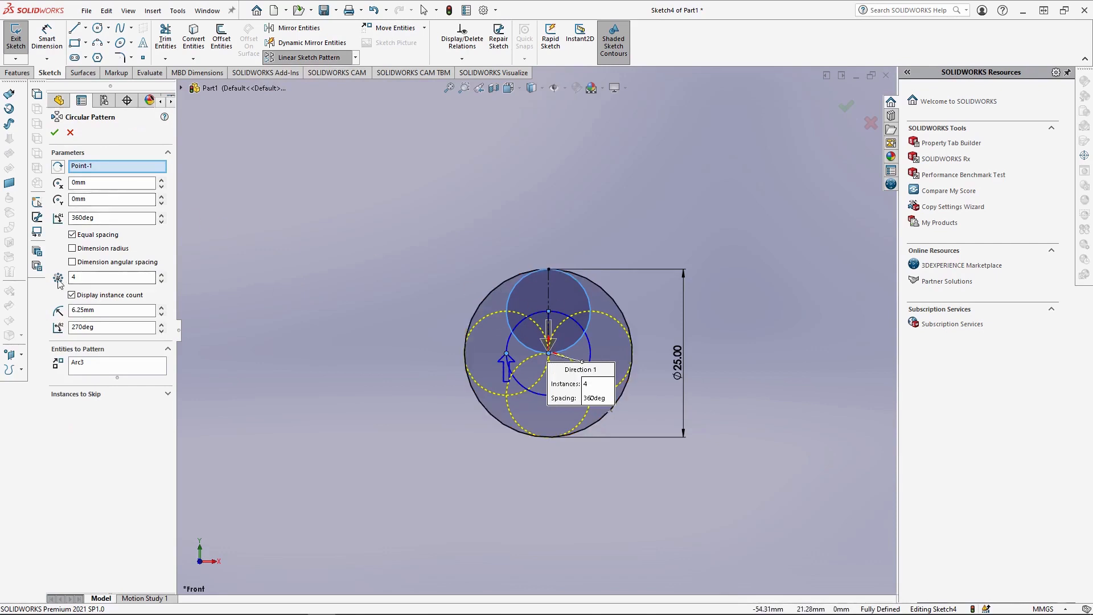
left_click(54, 133)
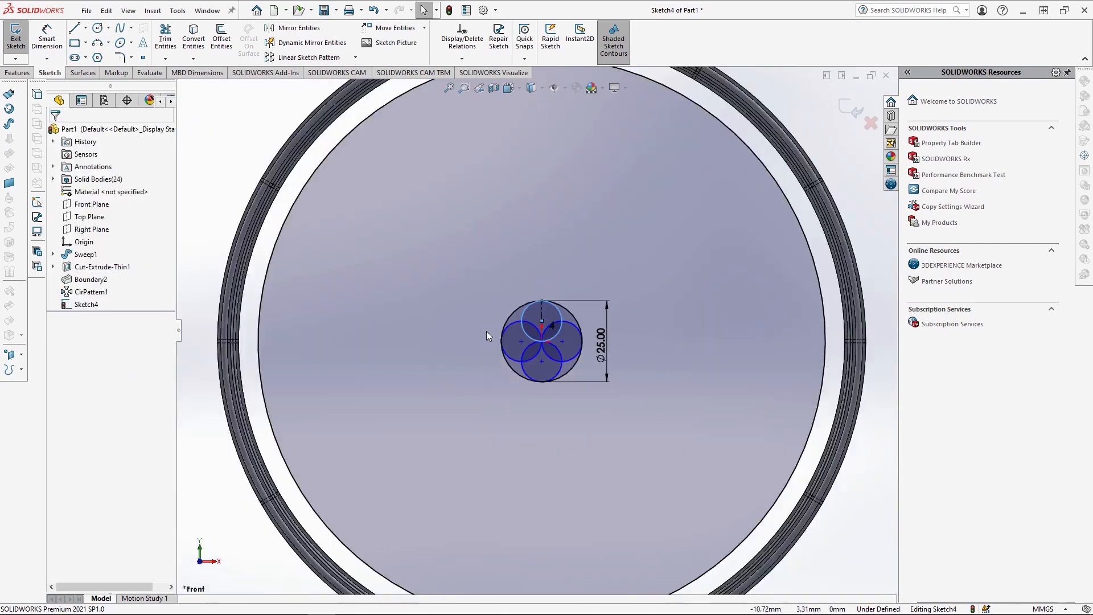
Draw a vertical line upward from the top of the 25 mm circle and dimension its length at 55 mm.
key("f")
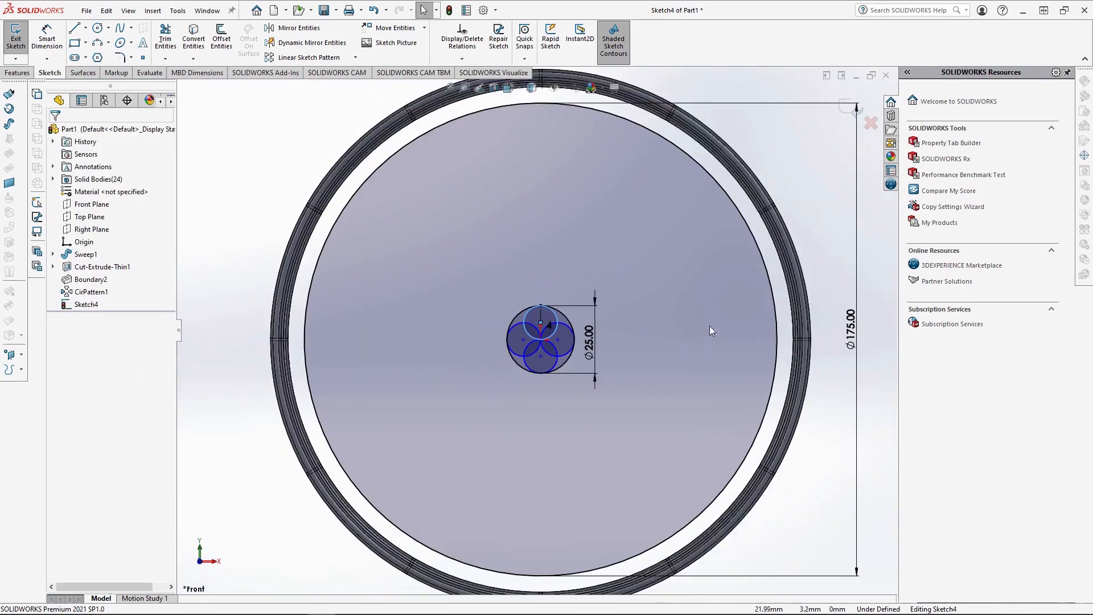
left_click(74, 27)
left_click(541, 306)
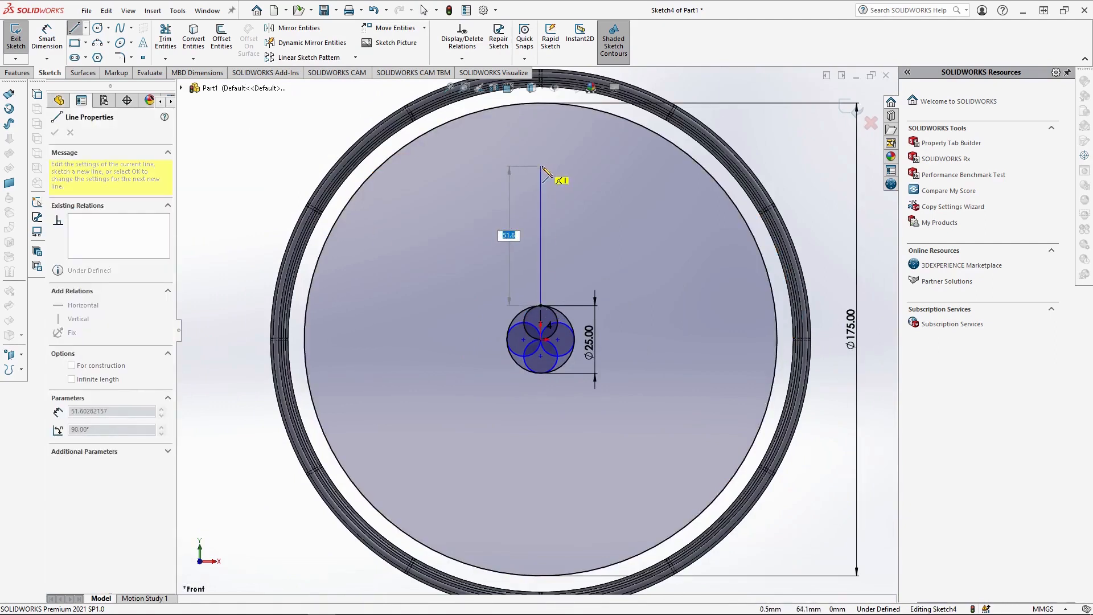
left_click(540, 156)
key("Escape")
key("Escape")
right_click_drag(472, 243, 470, 211)
left_click(545, 255)
left_click(558, 245)
key("Return")
key("Escape")
Circular-pattern the 55 mm line around the origin with 24 equally spaced instances over 360 degrees.
left_click(540, 239)
left_click(355, 57)
left_click(313, 81)
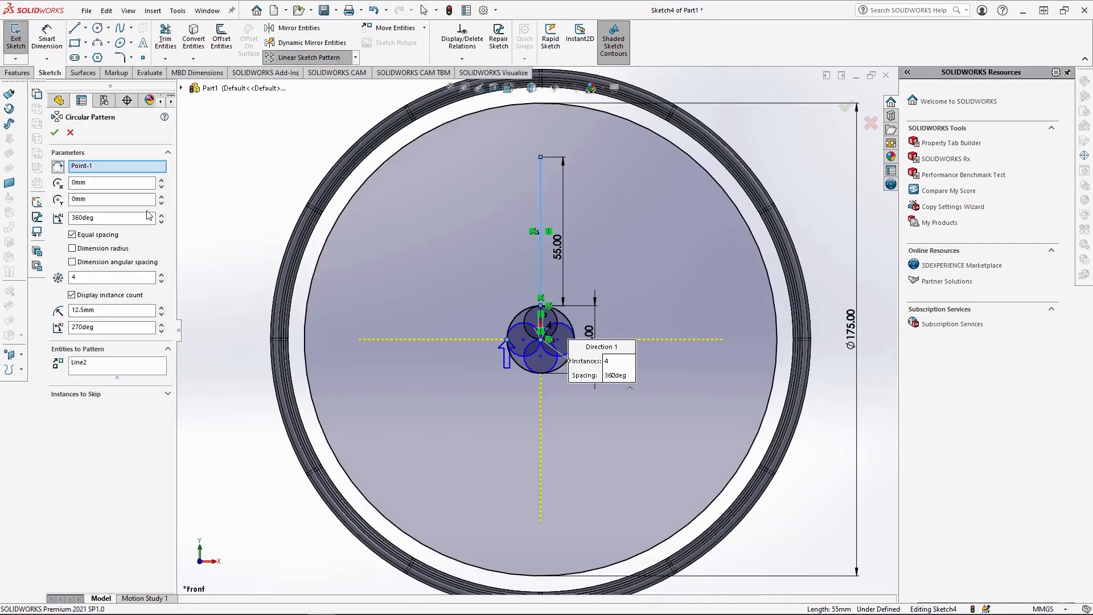
double_click(80, 277)
type("24")
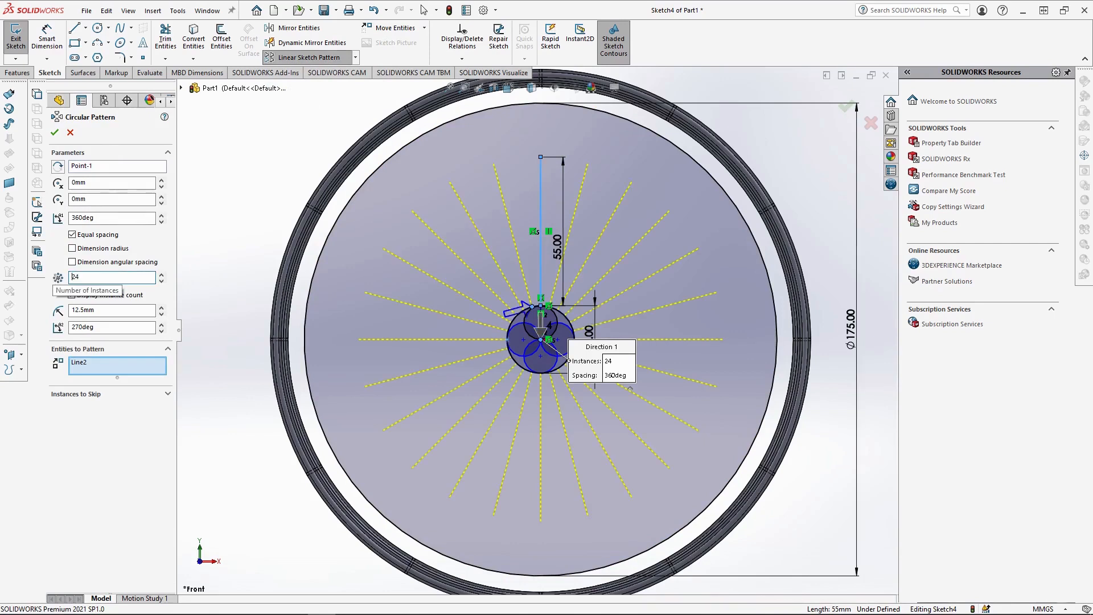
key("Return")
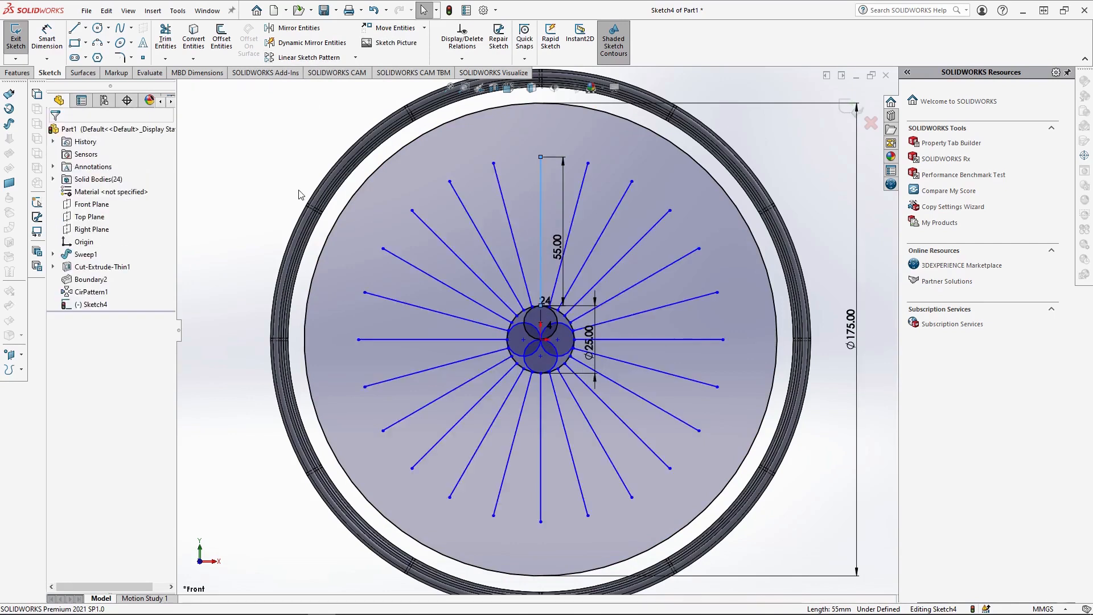
left_click(278, 165)
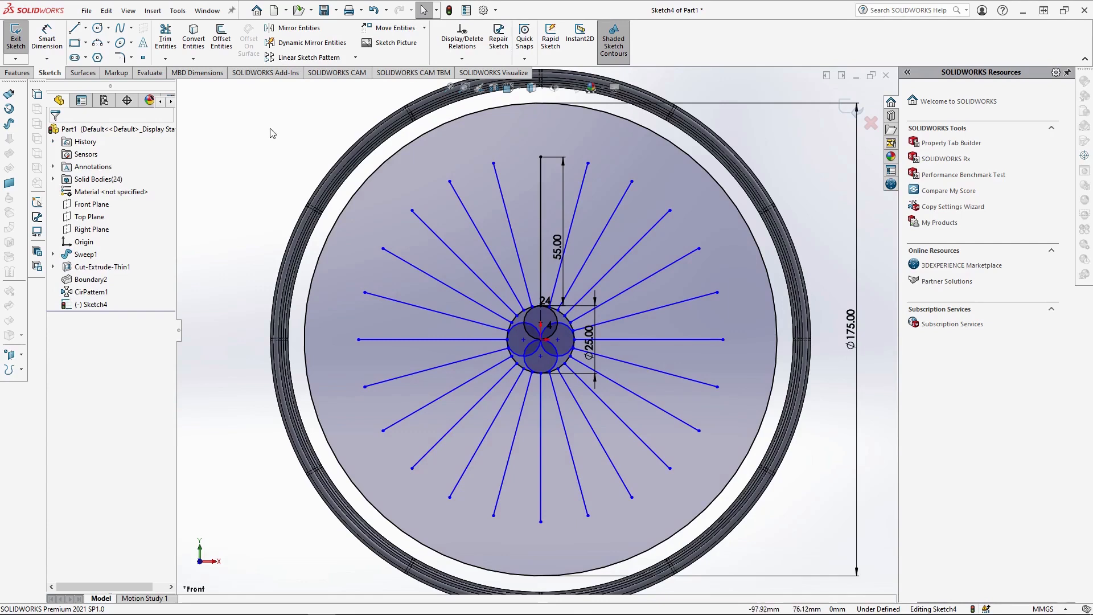
Draw a conic with rho 0.75 bulging outward between the upper ends of the vertical line and its neighbour on the left.
left_click(131, 43)
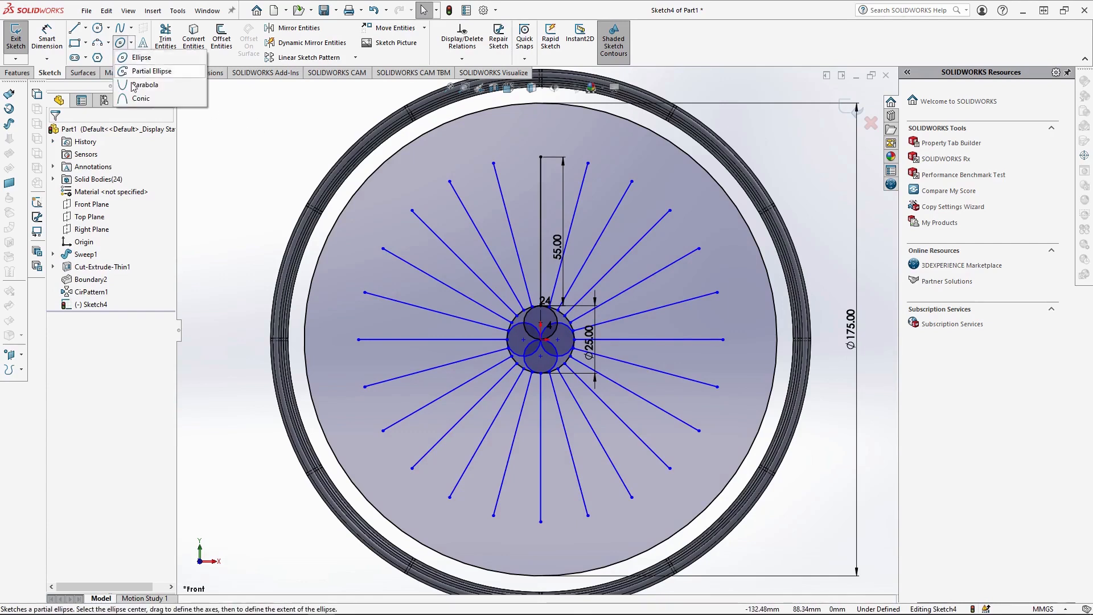
left_click(132, 93)
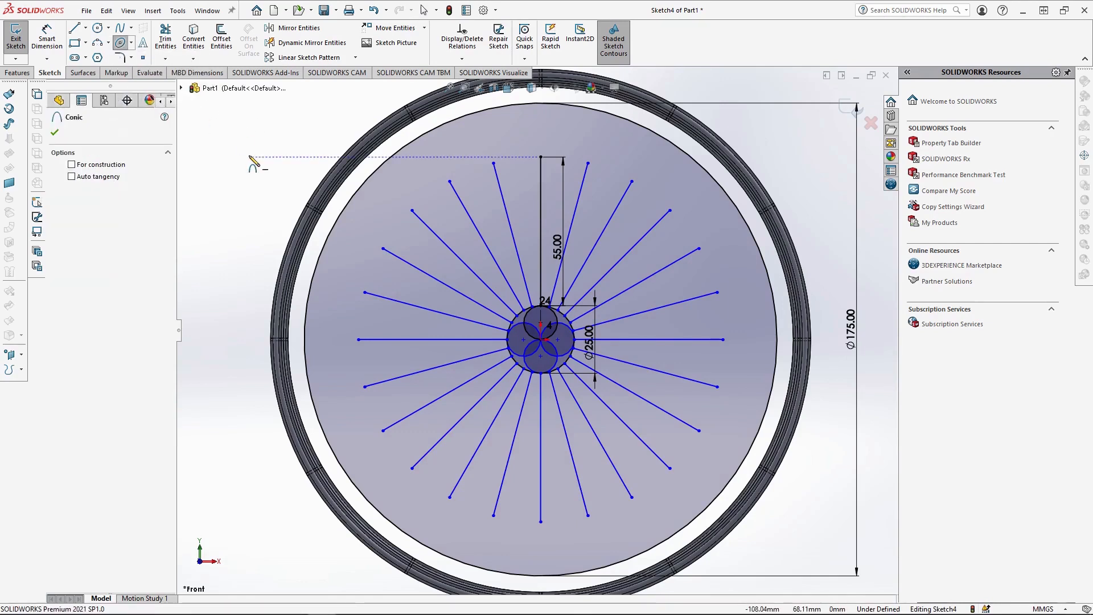
scroll(433, 222, "down", 5)
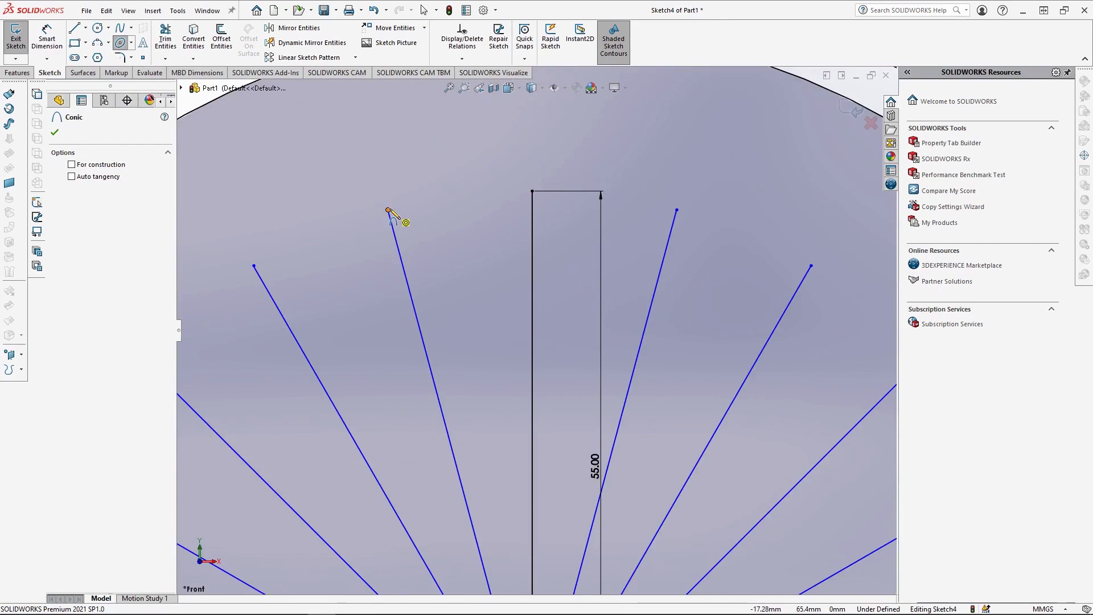
left_click(389, 210)
left_click(533, 191)
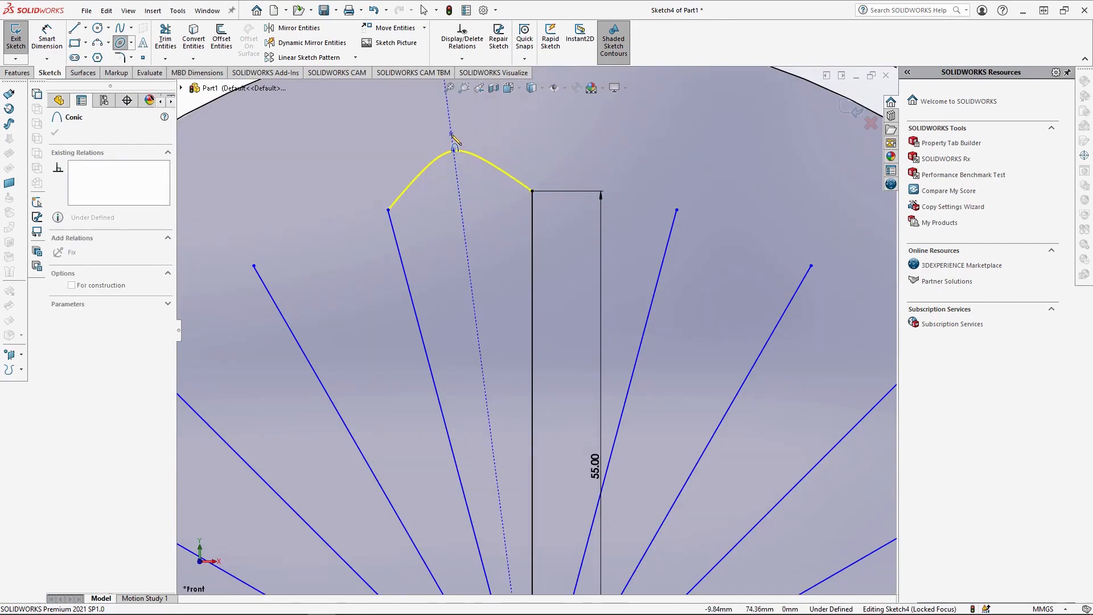
scroll(455, 142, "up", 1)
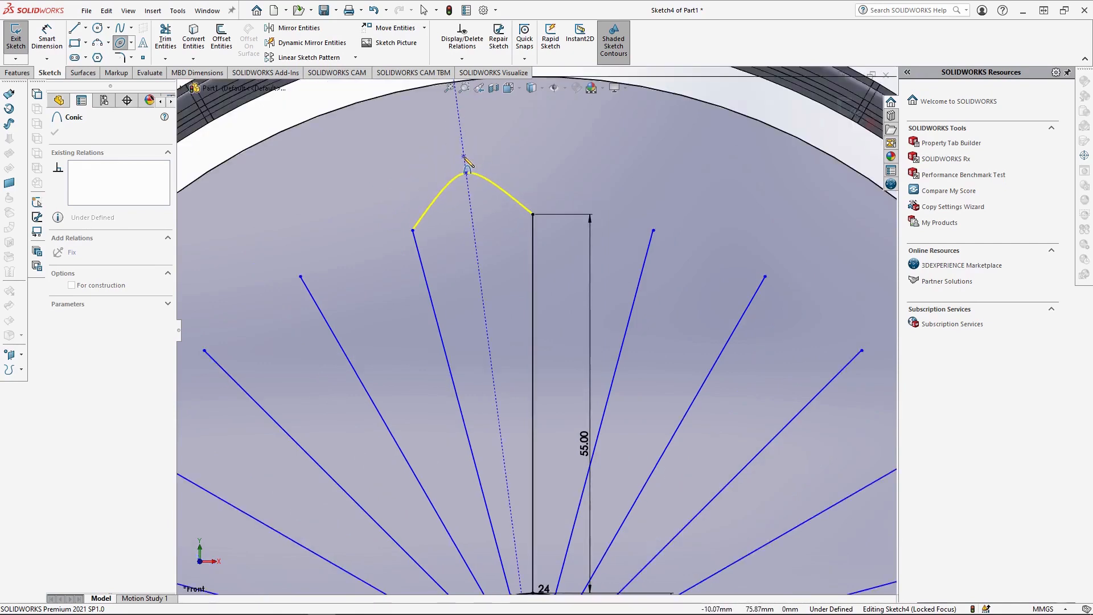
left_click(464, 156)
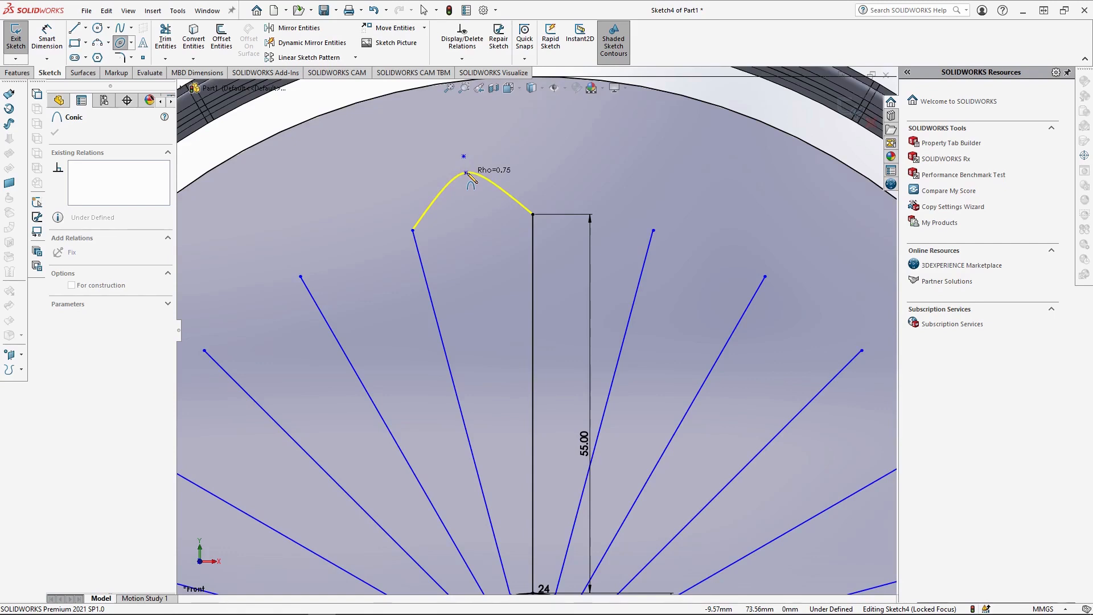
left_click(466, 172)
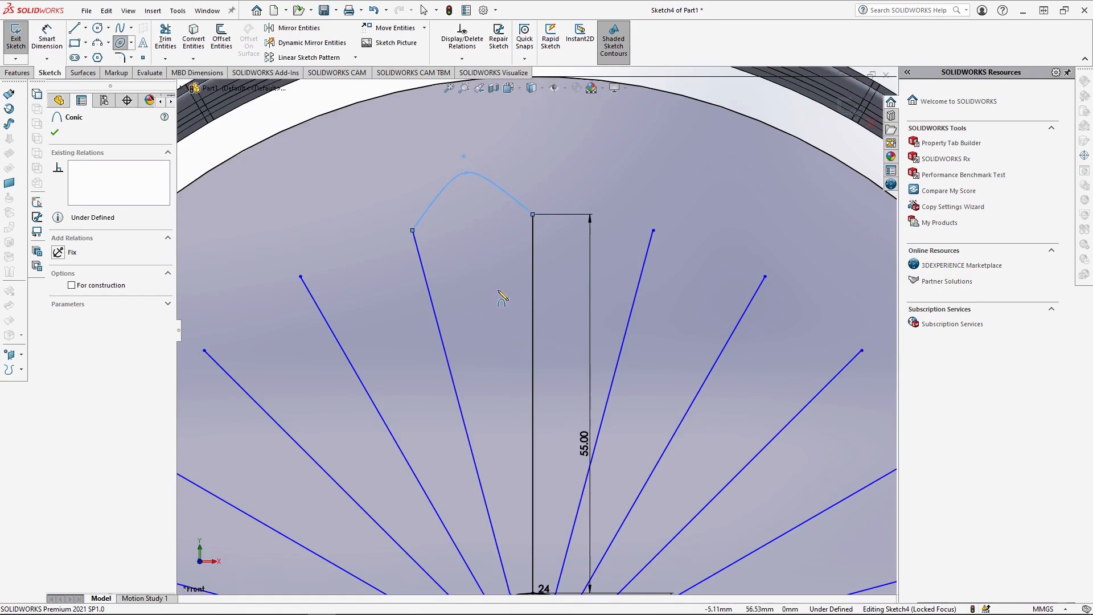
Circular-pattern the conic around the origin with 24 equally spaced instances over 360 degrees.
scroll(513, 296, "up", 3)
left_click(356, 57)
left_click(319, 85)
left_click_drag(83, 277, 53, 277)
type("24")
scroll(487, 250, "up", 3)
key("f")
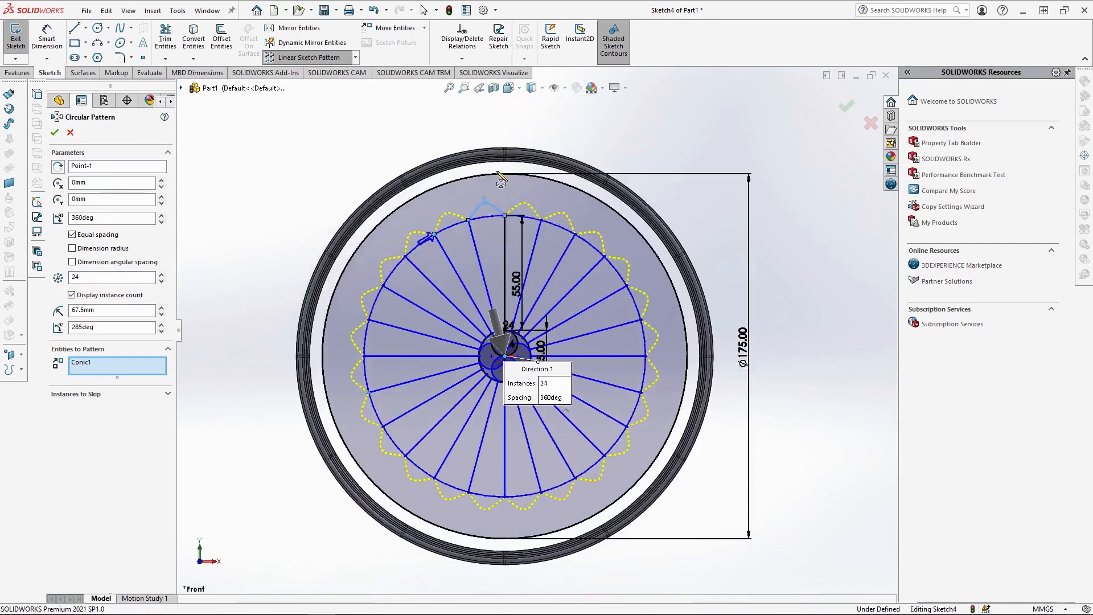
left_click(54, 132)
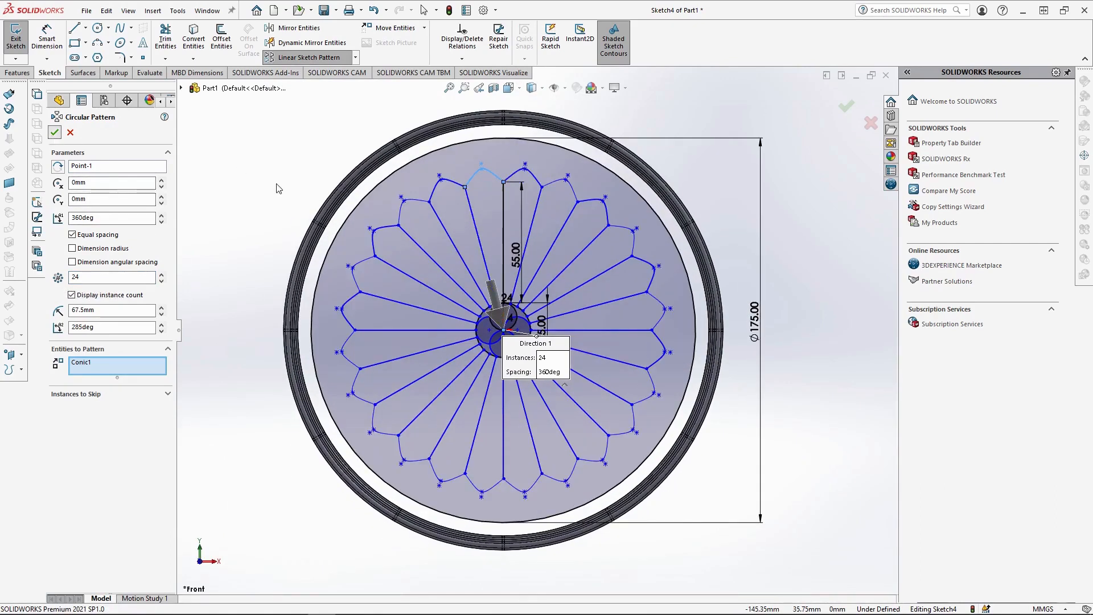
Draw an outward-bulging conic connecting the peaks of the two adjacent petal conics just left of the vertical line.
left_click(131, 57)
left_click(131, 43)
left_click(144, 98)
left_click(131, 43)
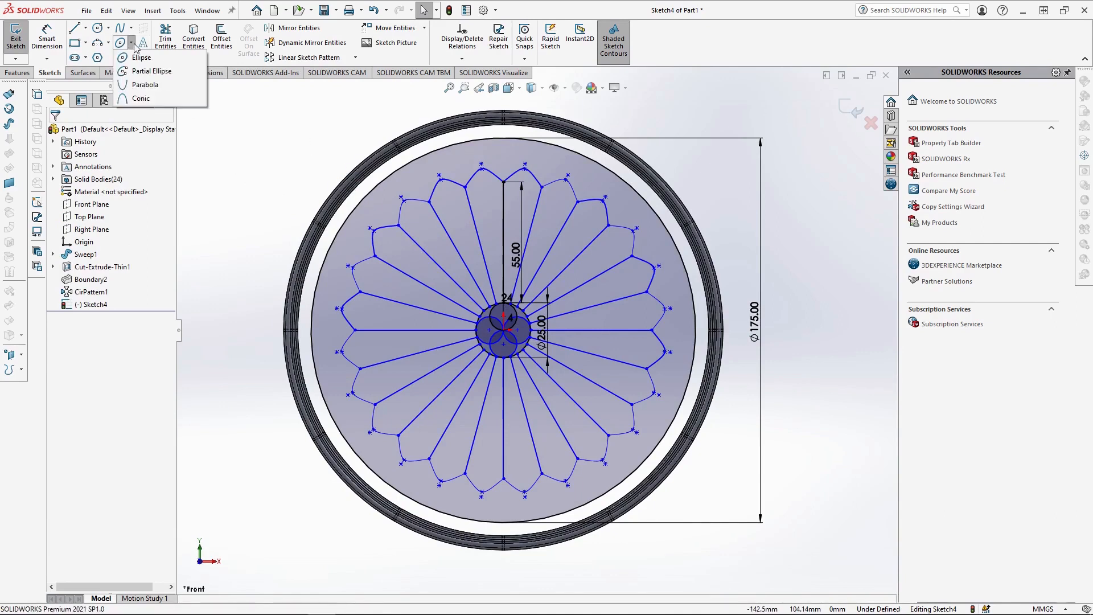
left_click(141, 99)
scroll(465, 128, "down", 5)
scroll(467, 230, "down", 2)
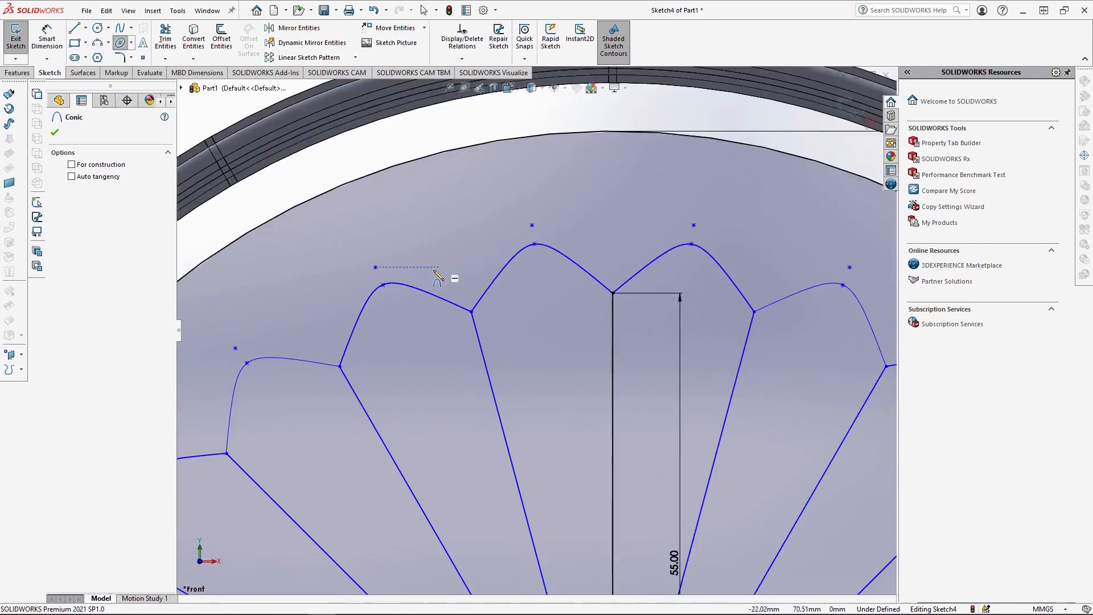
left_click(383, 285)
left_click(534, 245)
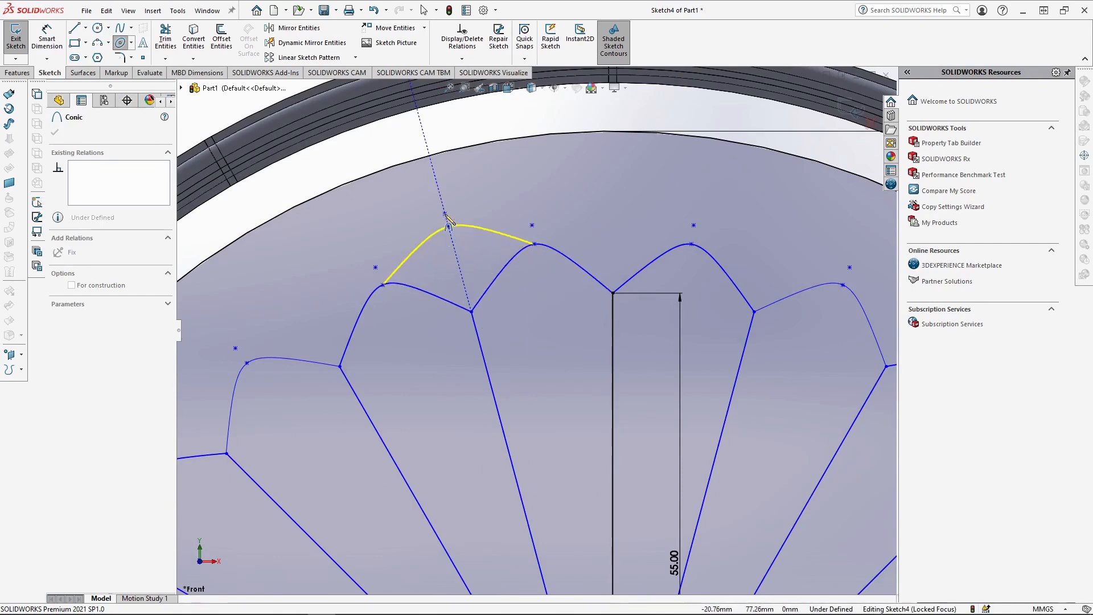
left_click(438, 185)
left_click(445, 202)
Circular-pattern the new outer conic around the origin with 24 equally spaced instances over 360 degrees.
scroll(515, 370, "up", 3)
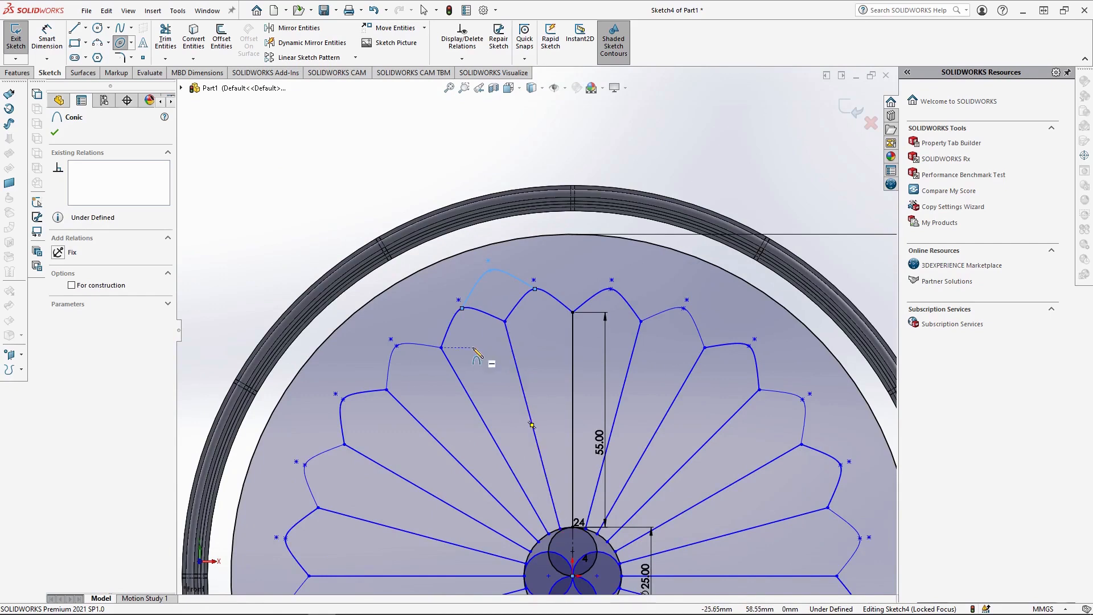
left_click(355, 58)
left_click(344, 90)
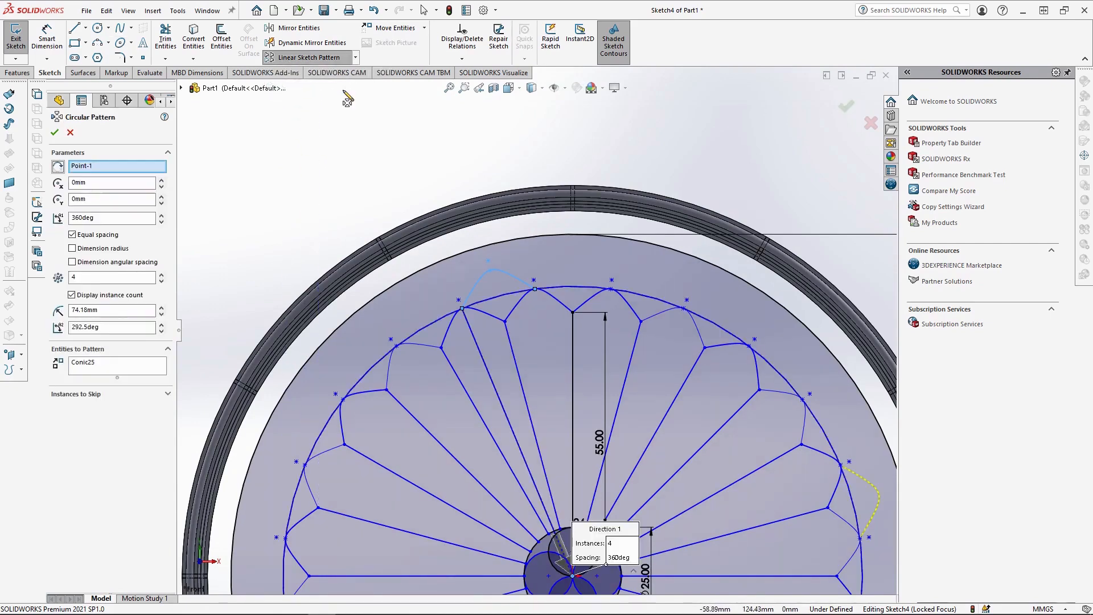
type("24")
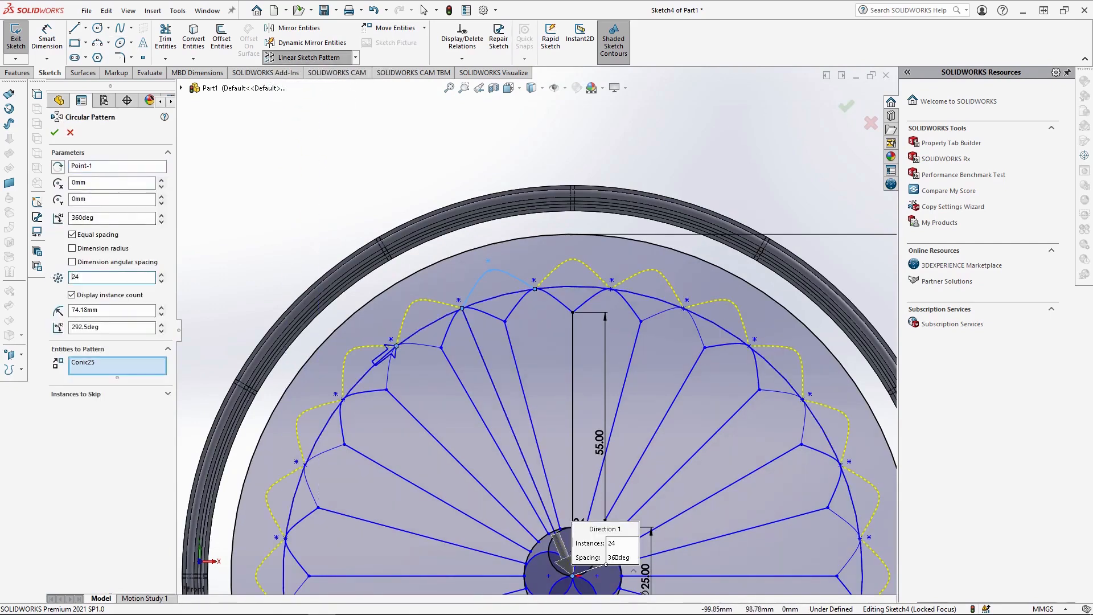
key("Return")
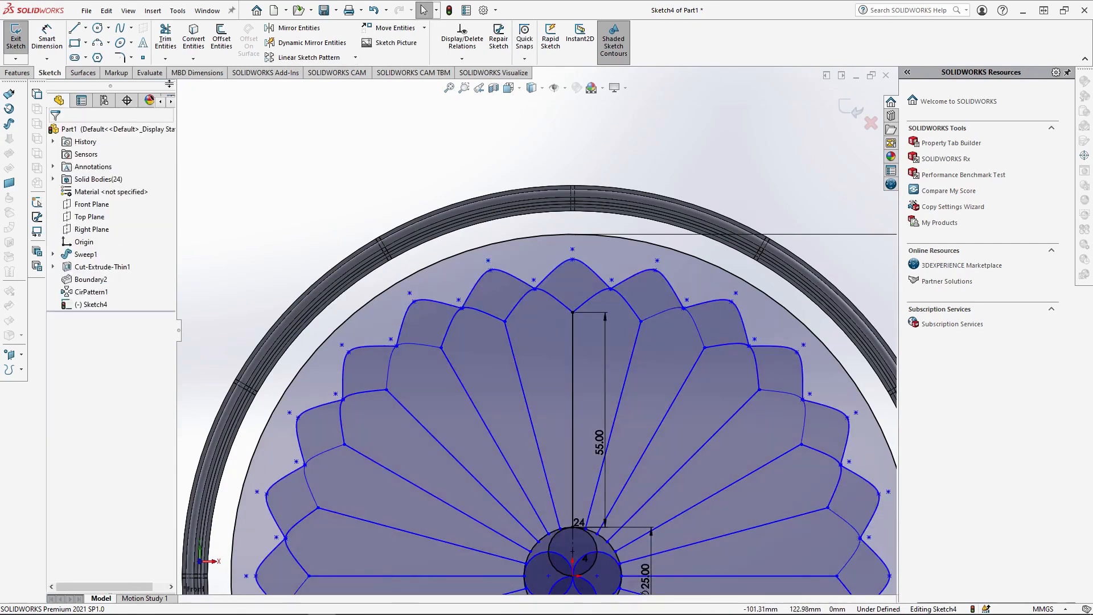
Draw a vertical line about 12.36 mm long from the topmost outer petal's peak to the ring's inner edge.
left_click(76, 33)
scroll(661, 291, "down", 3)
left_click_drag(505, 219, 505, 153)
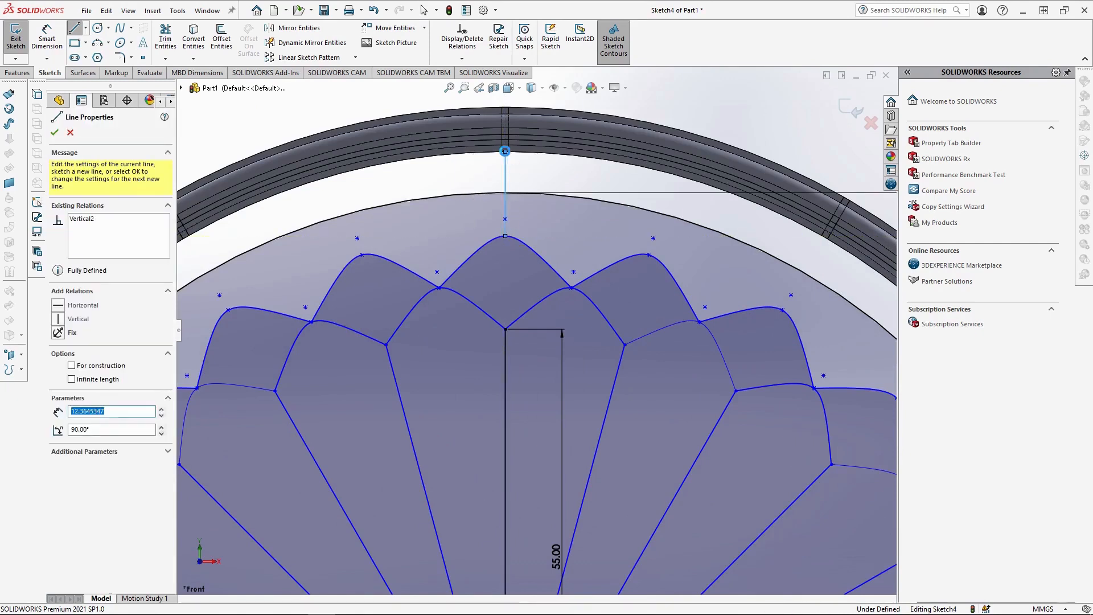
key("Escape")
Circular-pattern the short vertical line around the origin with 24 equally spaced instances over 360 degrees.
left_click(506, 170)
left_click(355, 58)
left_click(341, 88)
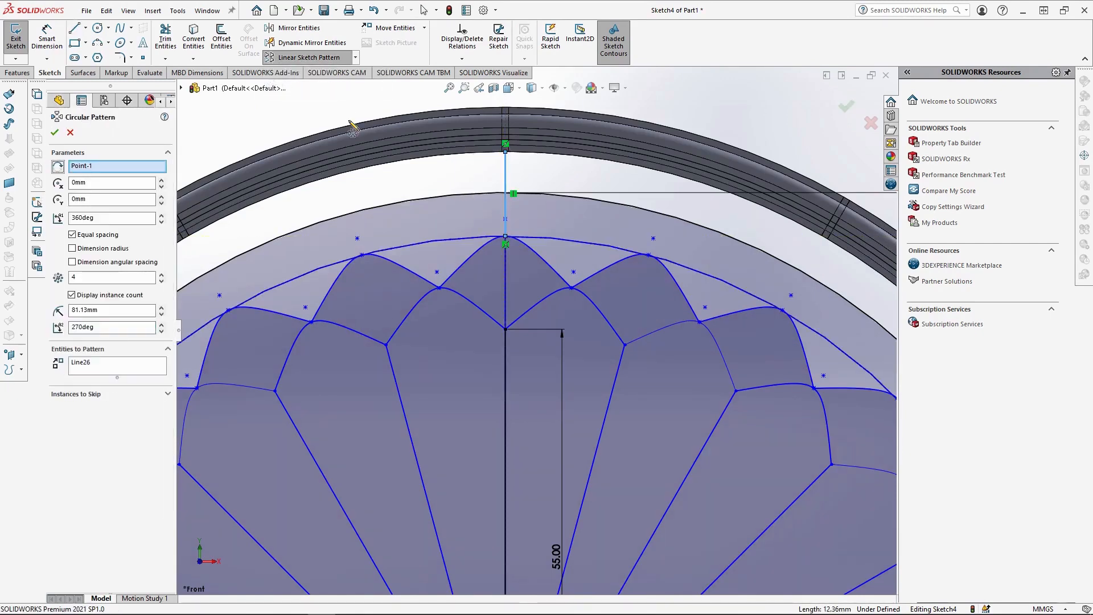
left_click_drag(93, 277, 53, 276)
type("24")
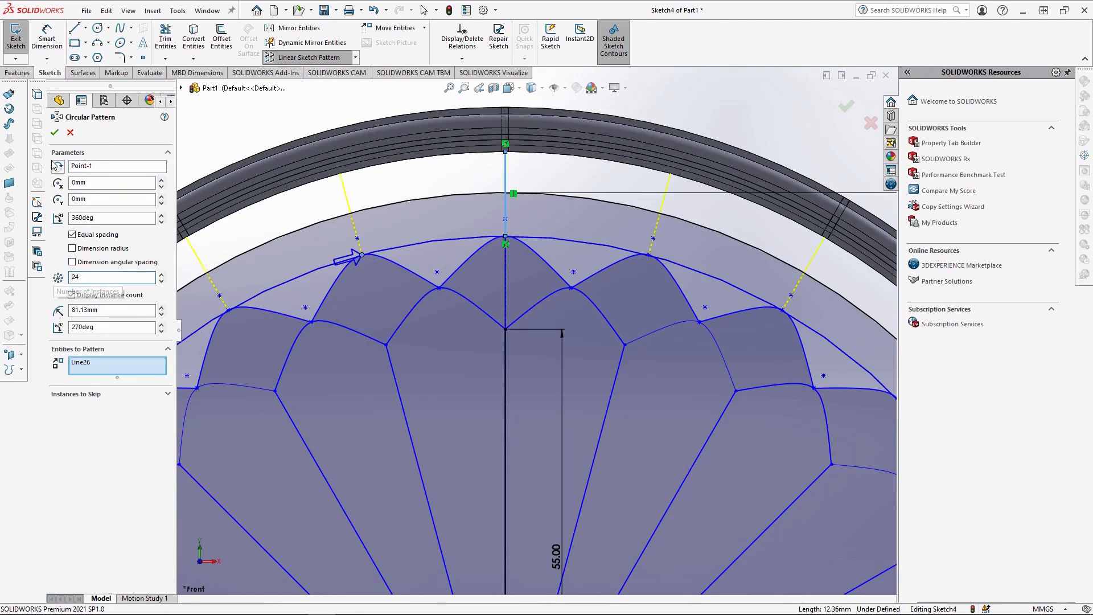
left_click(55, 133)
scroll(535, 319, "up", 3)
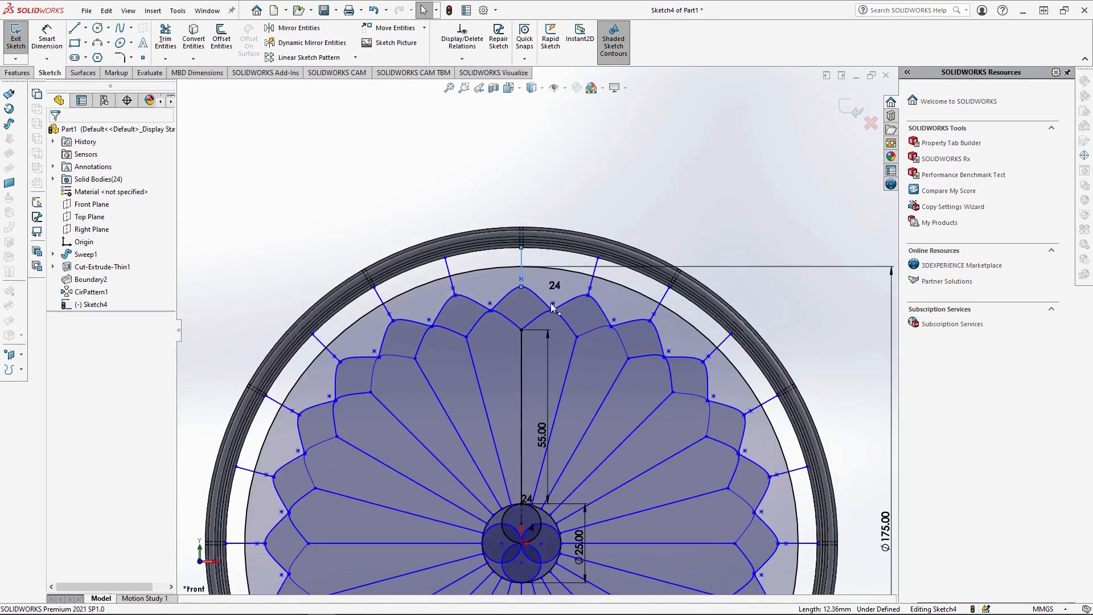
Draw a radial centerline about 13.3 mm long from the valley left of the topmost outer petal to the 175 mm circle.
scroll(552, 307, "down", 4)
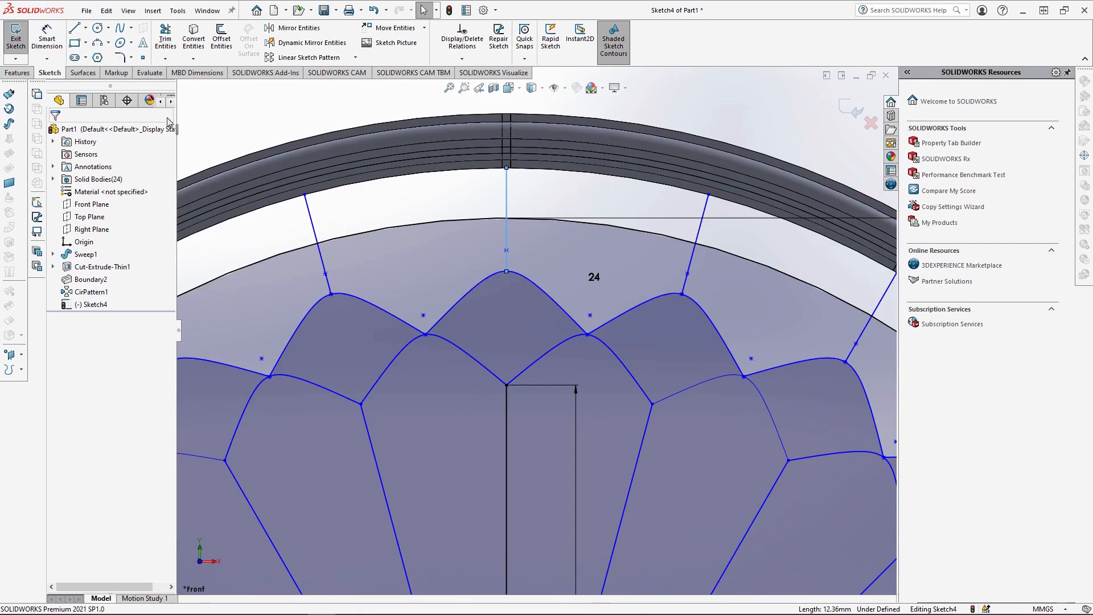
left_click(85, 28)
left_click(97, 58)
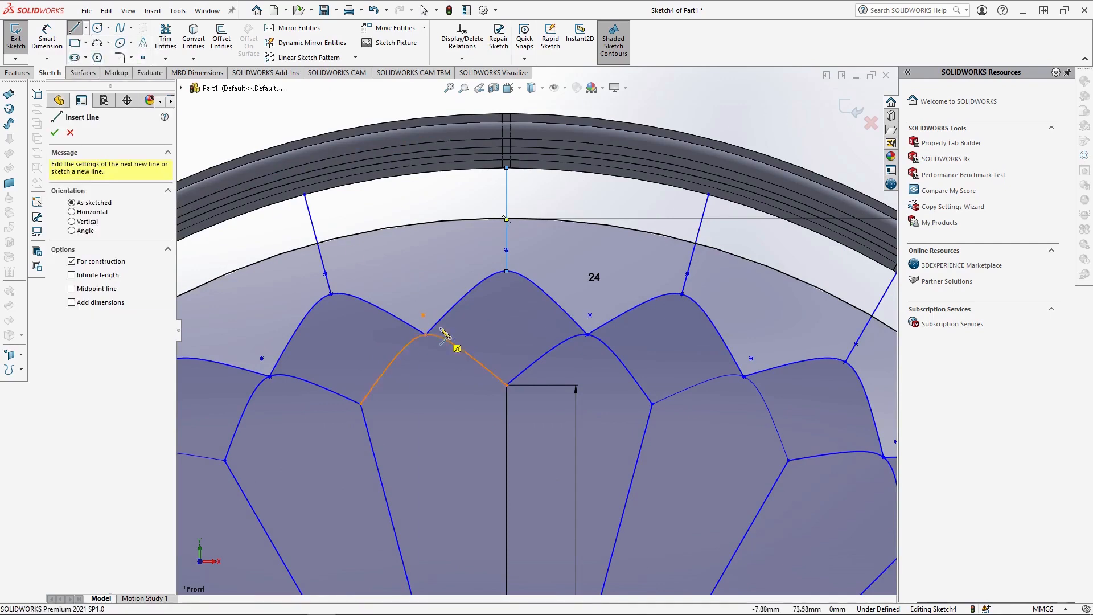
left_click(426, 335)
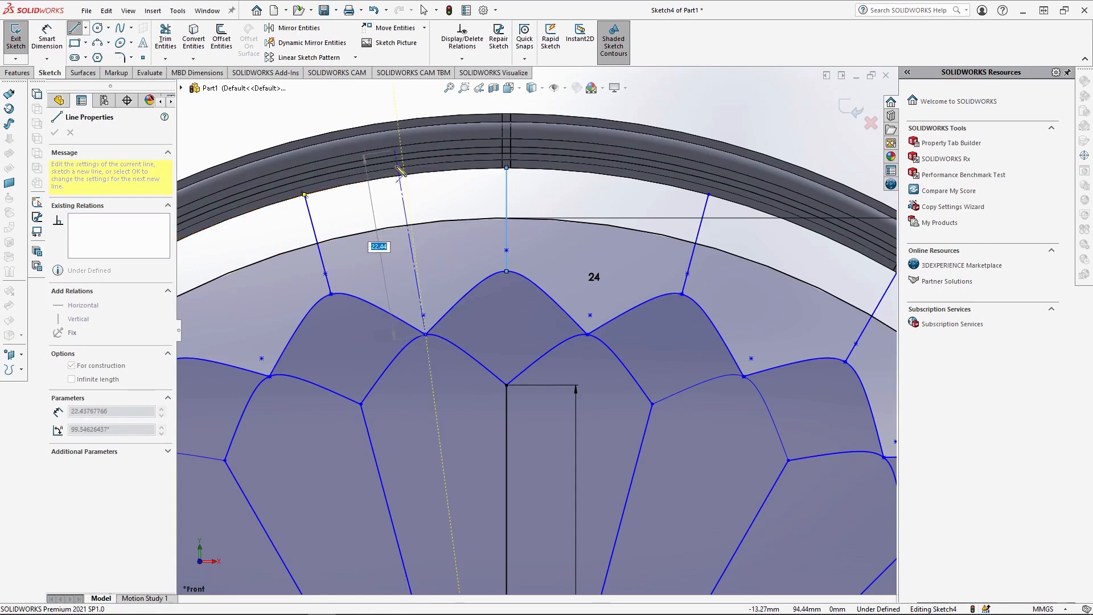
left_click(412, 226)
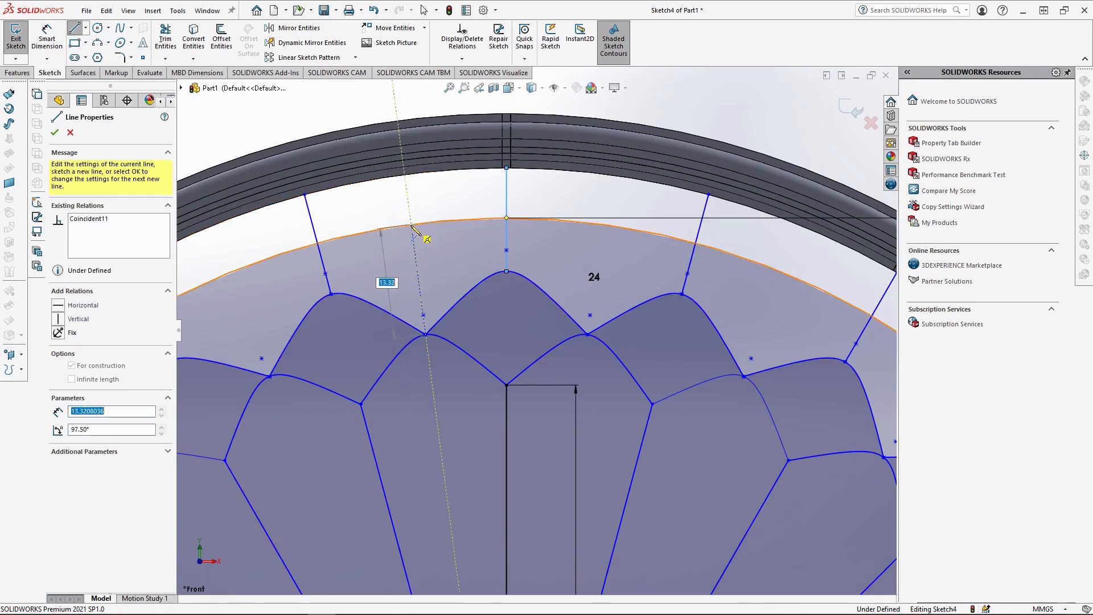
key("Escape")
Draw an inward-curving conic with rho 0.75 from the peak of the outer petal left of the centerline to the centerline's outer end.
scroll(423, 294, "down", 2)
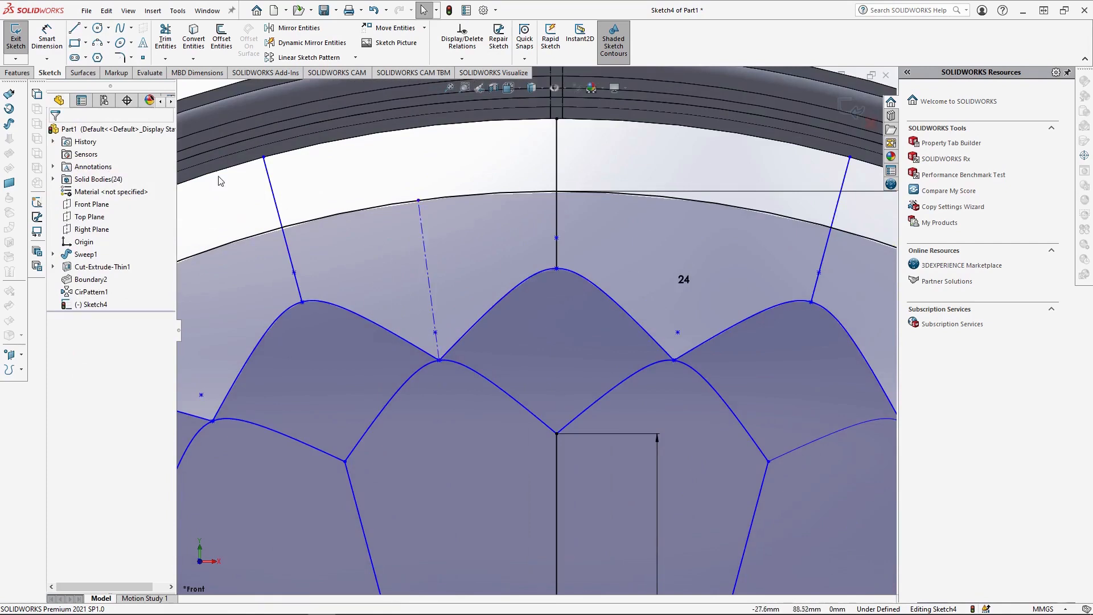
left_click(131, 43)
left_click(143, 102)
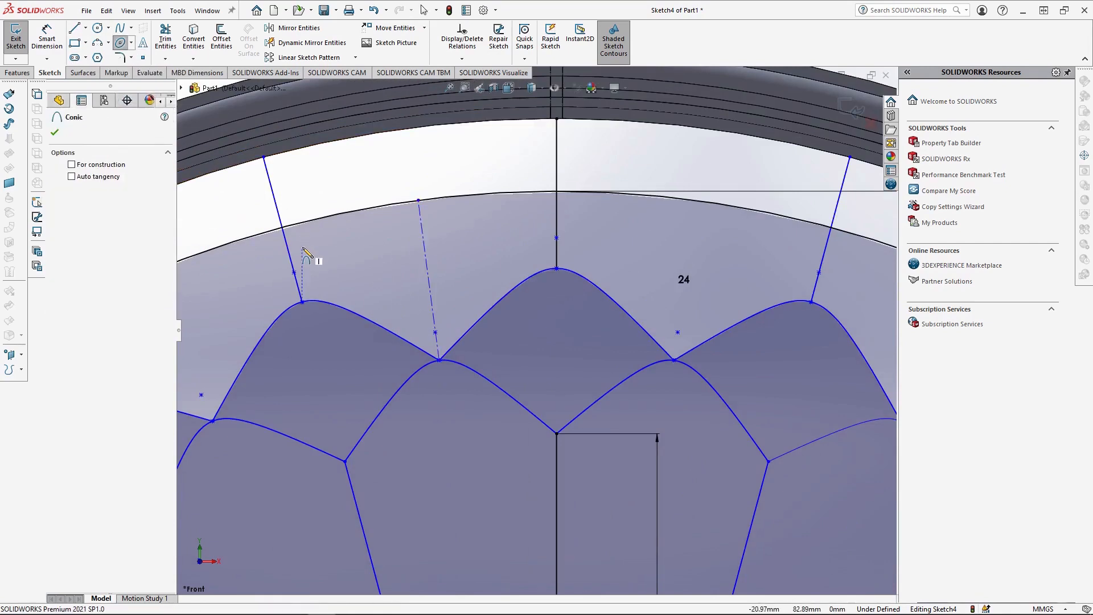
left_click(302, 302)
left_click(418, 200)
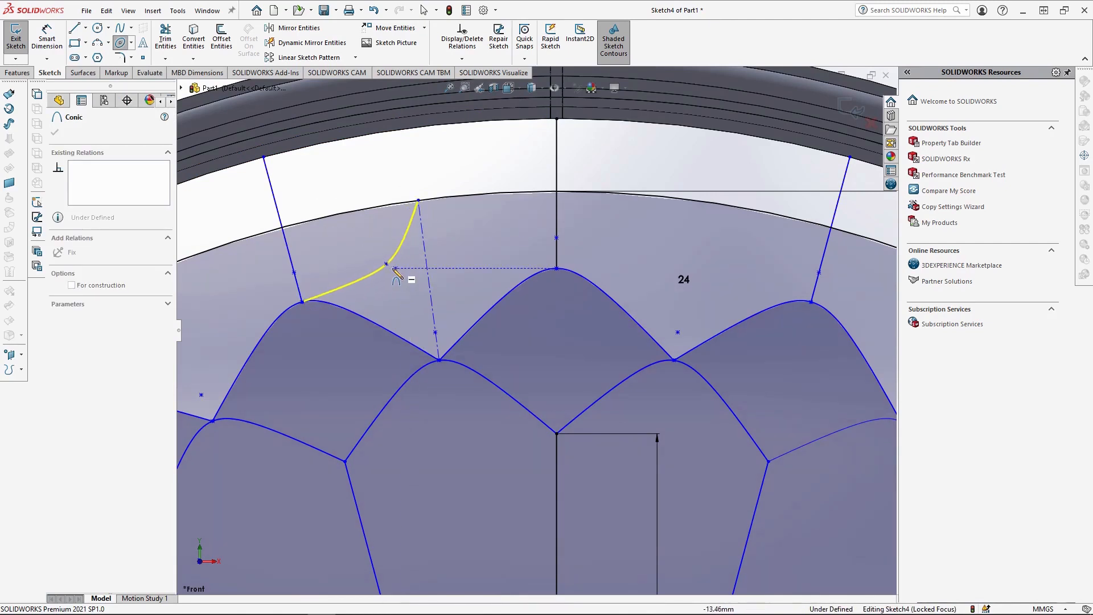
left_click(399, 272)
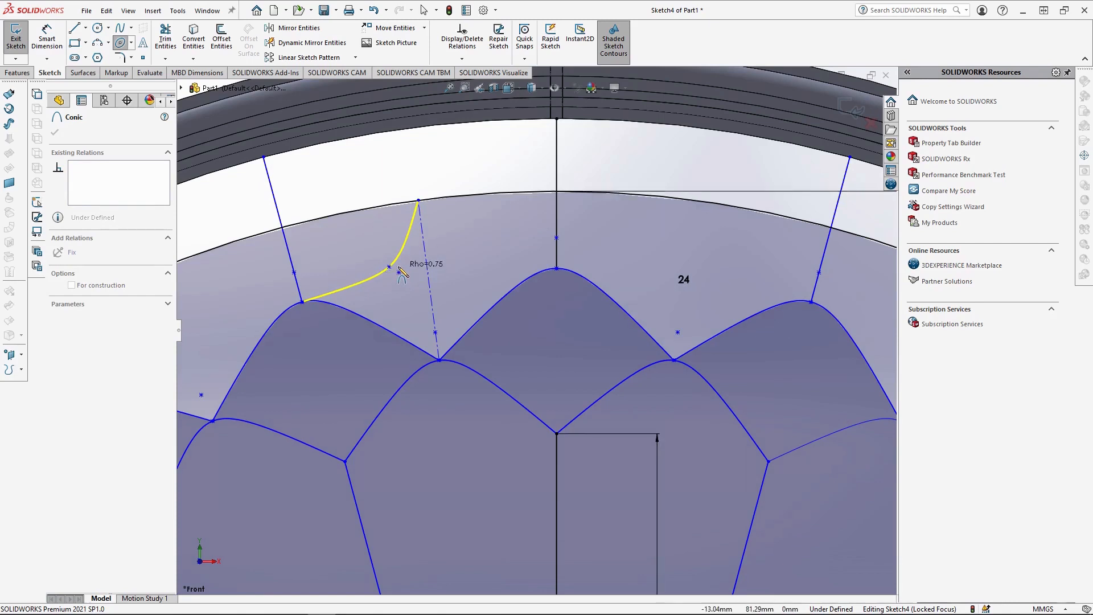
left_click(401, 274)
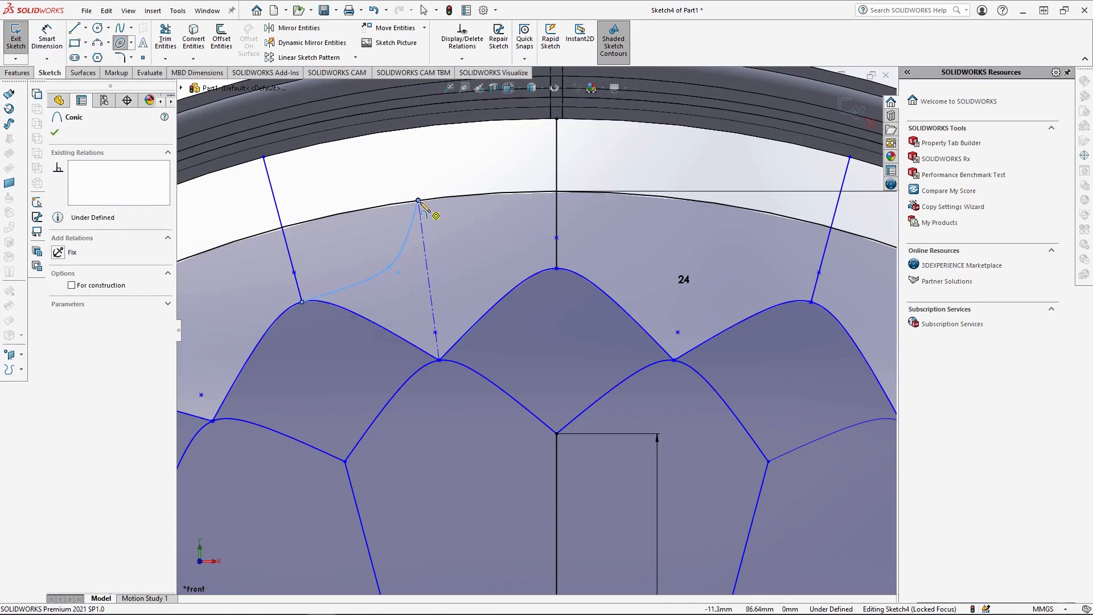
key("Escape")
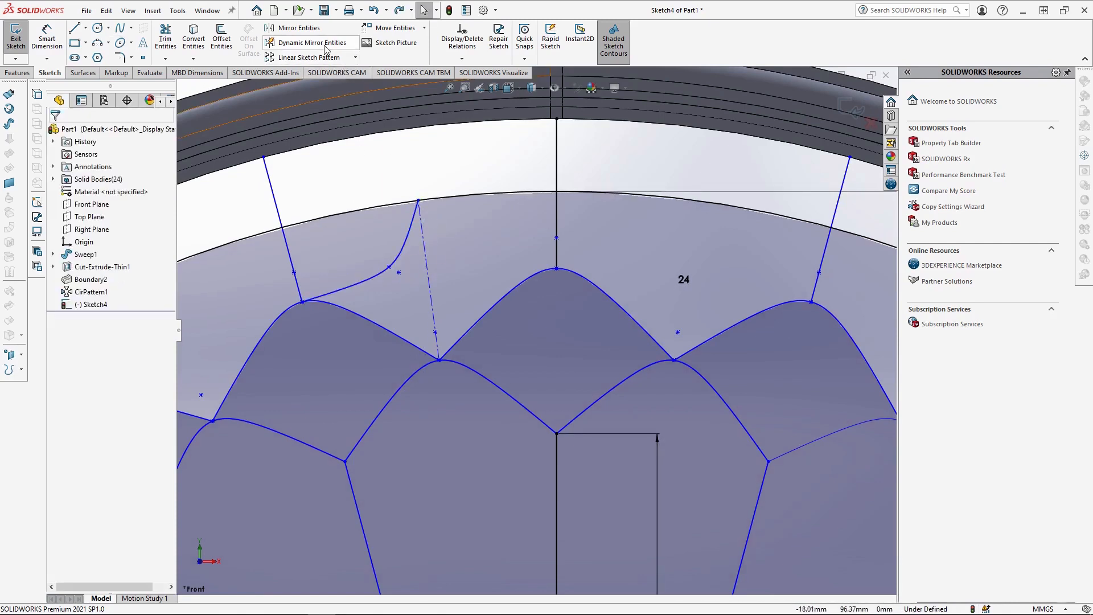
Mirror the inward-curving conic about the radial centerline, keeping the original.
left_click(300, 28)
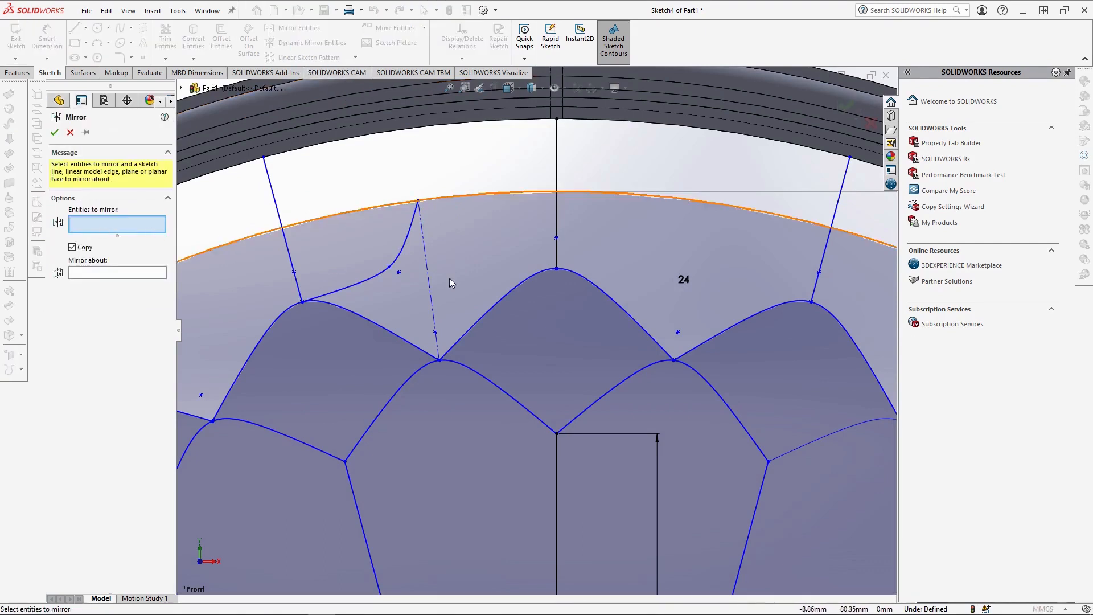
left_click(409, 239)
left_click(118, 274)
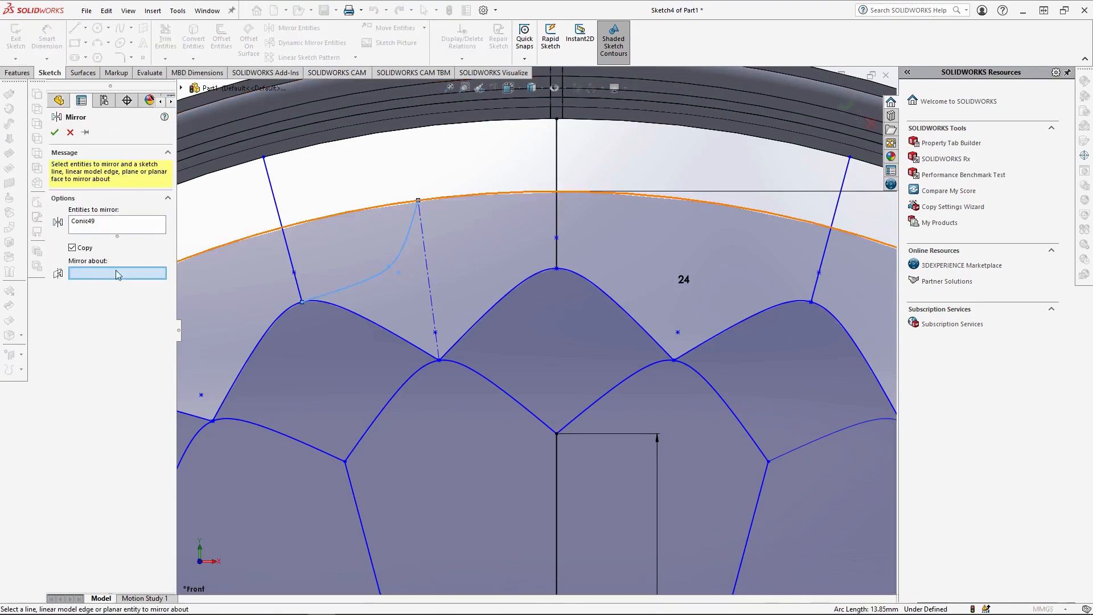
left_click(431, 277)
left_click(55, 132)
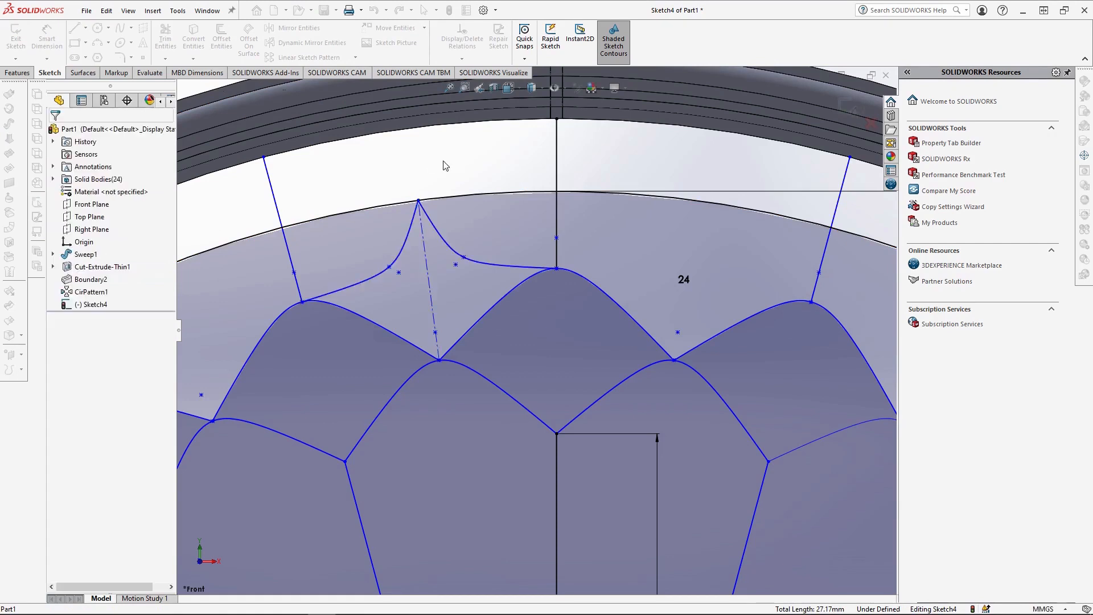
Circular-pattern the pair of mirrored inward-curving conics around the origin with 12 equally spaced instances over 360 degrees.
left_click(407, 238)
left_click(442, 237, "ctrl")
left_click(355, 58)
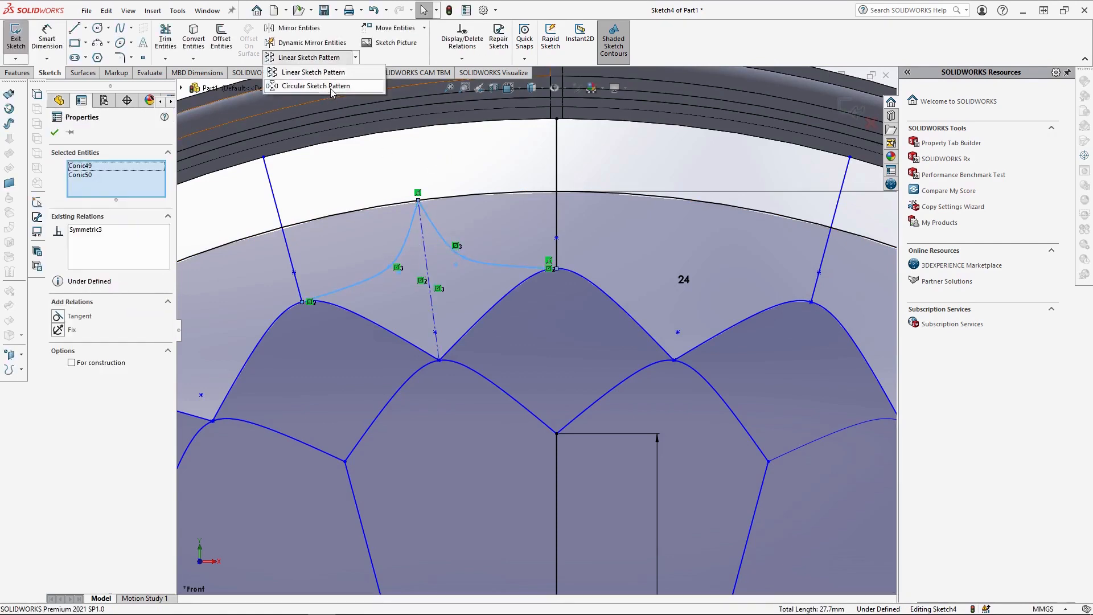
left_click(310, 84)
double_click(94, 278)
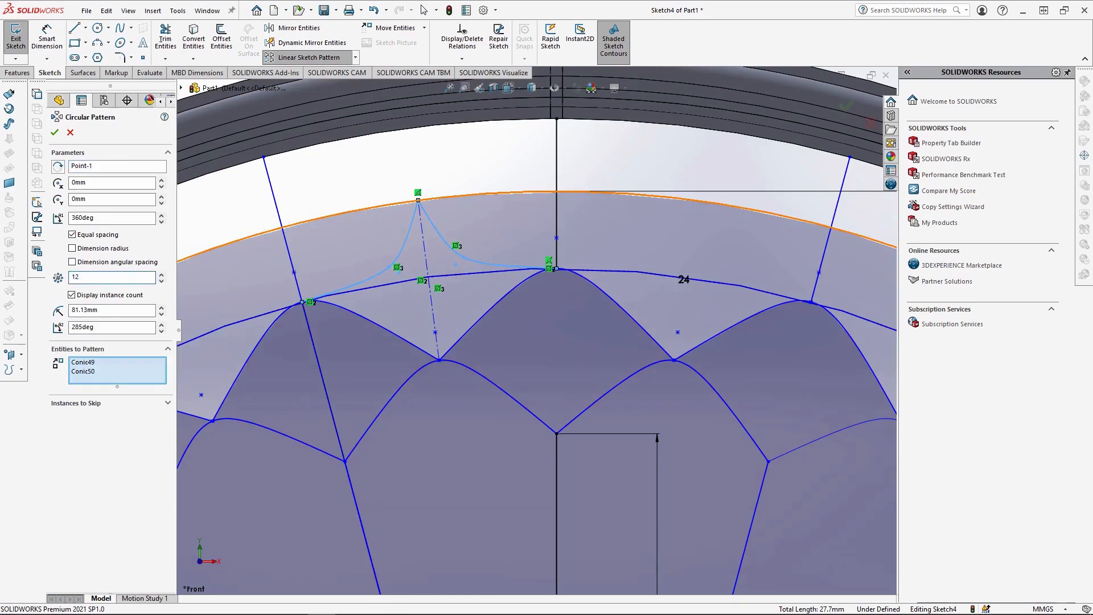
scroll(527, 241, "up", 6)
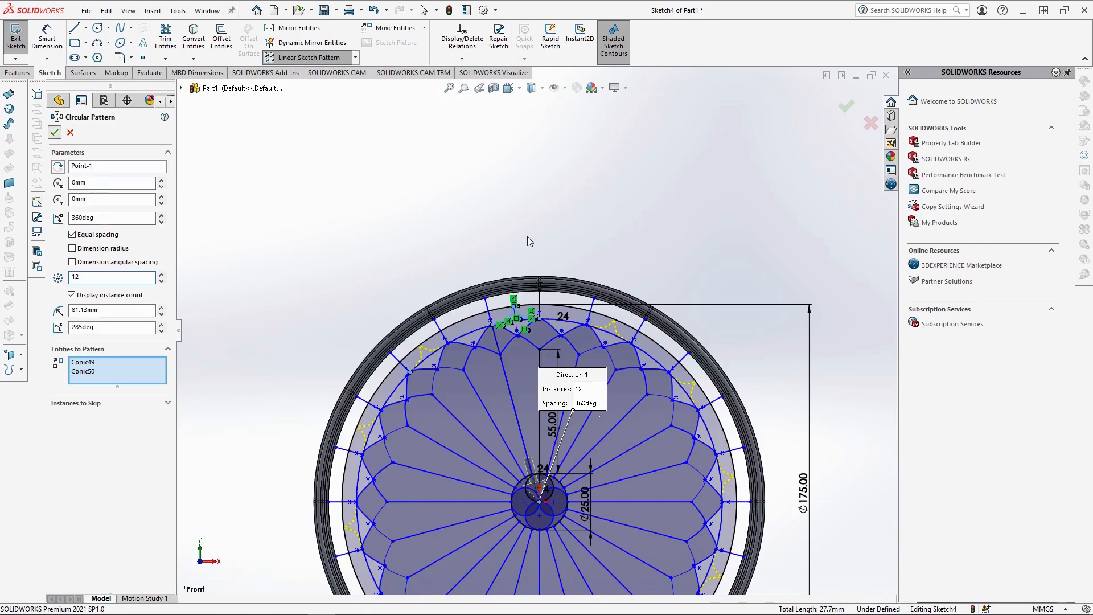
key("Return")
scroll(636, 241, "up", 2)
scroll(542, 412, "down", 2)
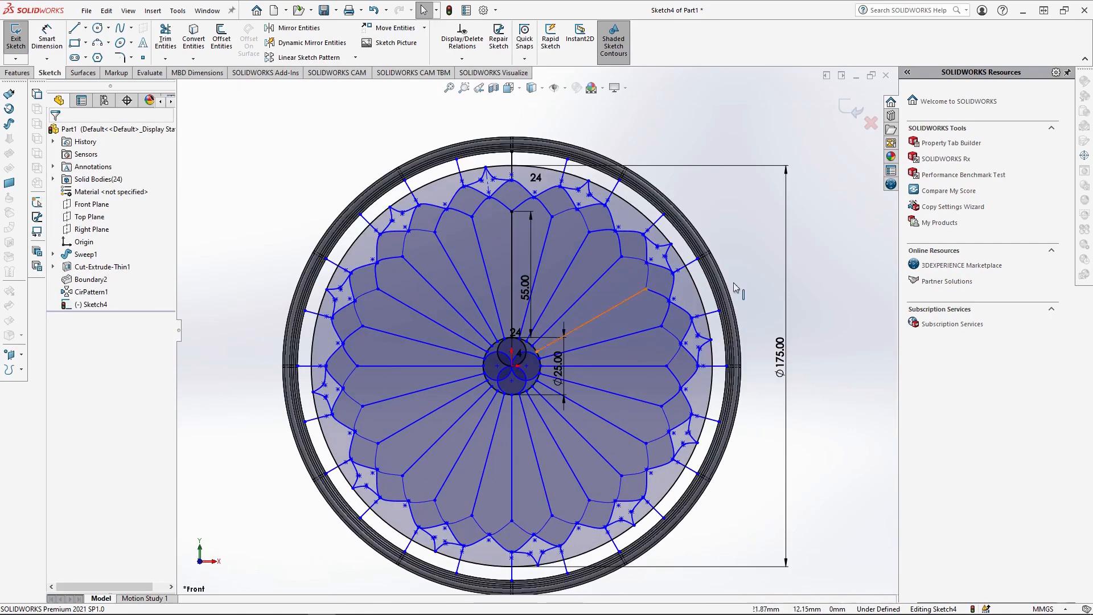
Draw a small outward-arched conic between the midpoints of the vertical radial line and the radial line to its left.
scroll(500, 312, "down", 4)
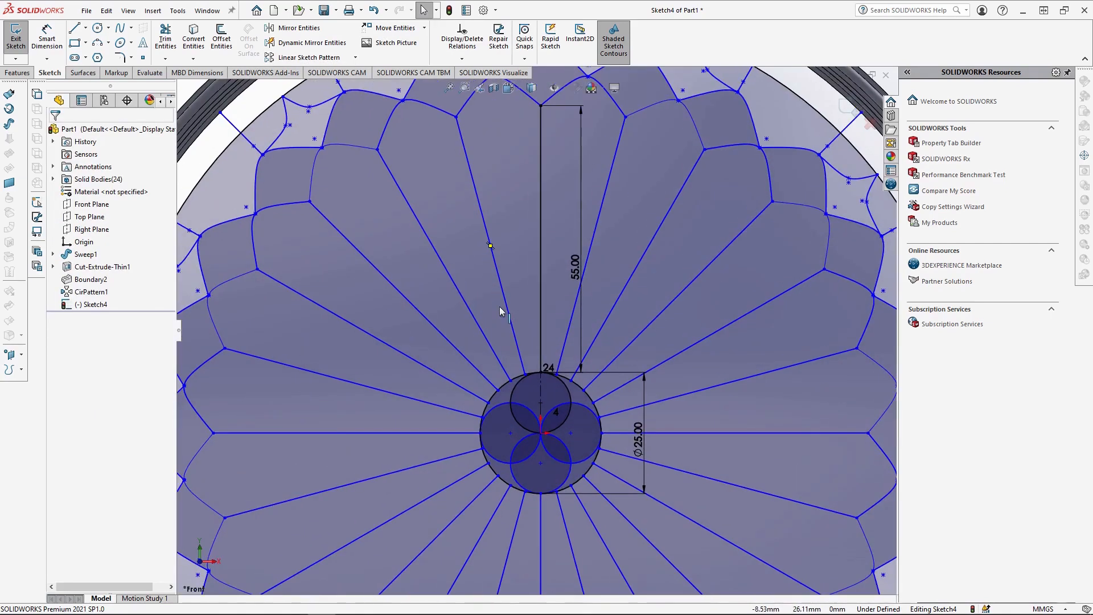
left_click(134, 98)
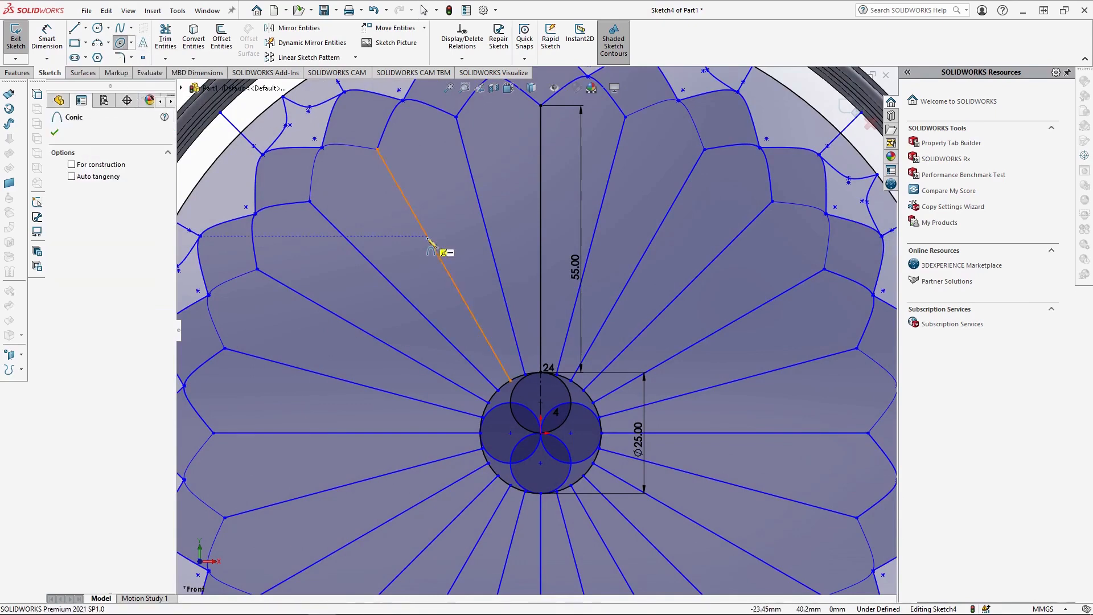
left_click(540, 239)
left_click(490, 245)
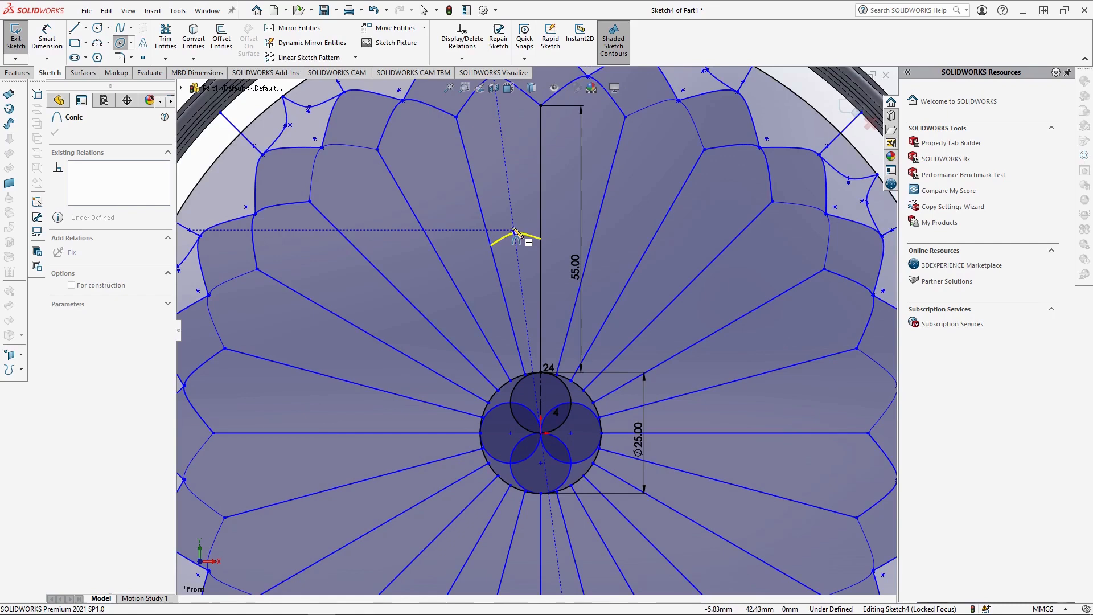
left_click(513, 223)
scroll(617, 282, "down", 1)
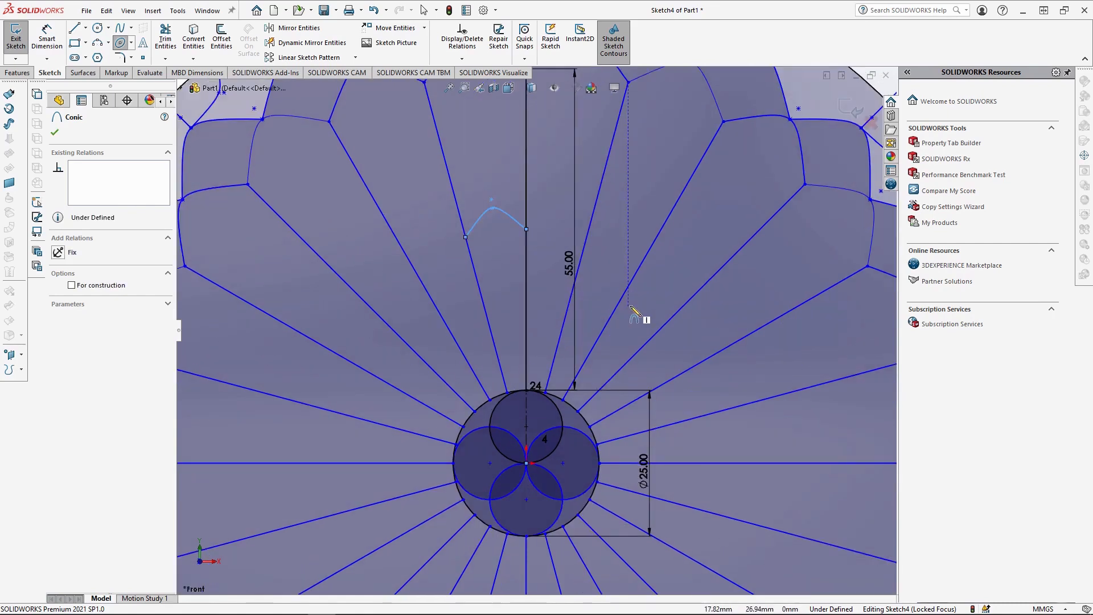
Circular-pattern the small arched conic around the origin with 24 equally spaced instances over 360 degrees.
left_click(355, 58)
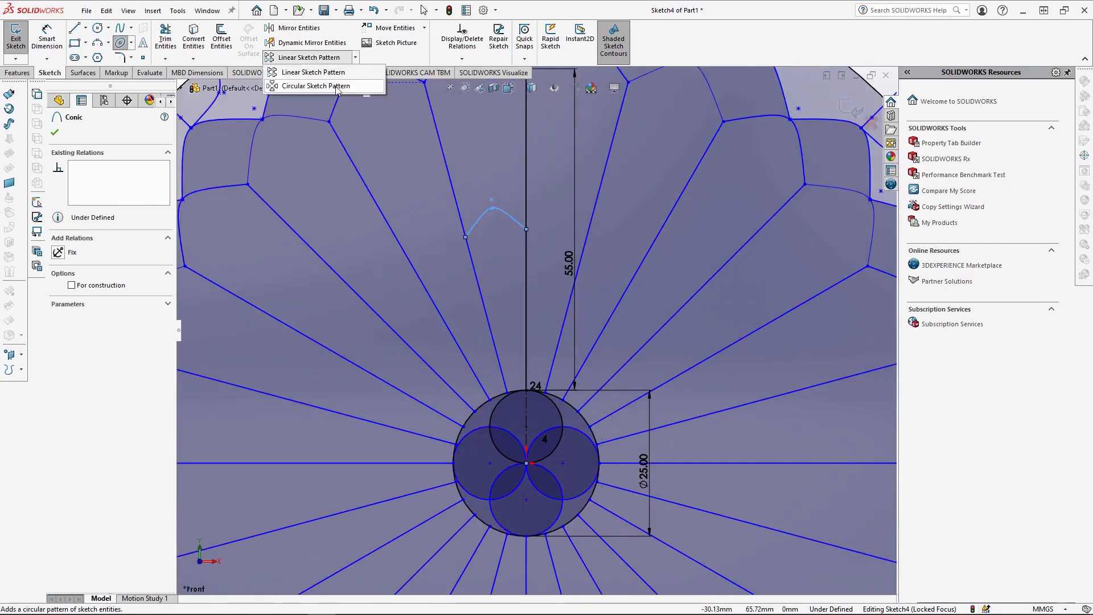
left_click(316, 81)
double_click(87, 277)
type("24")
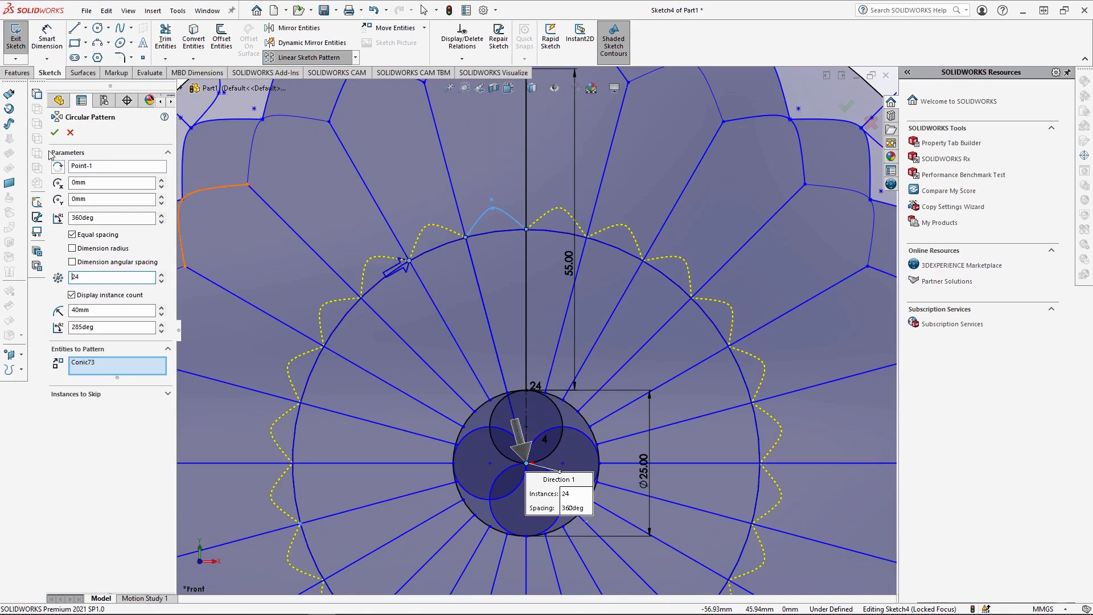
key("Return")
Draw an outward-arched conic bridging the peaks of the two inner petals beside the vertical line, with its top point on that line.
left_click(130, 43)
left_click(137, 100)
scroll(541, 239, "down", 5)
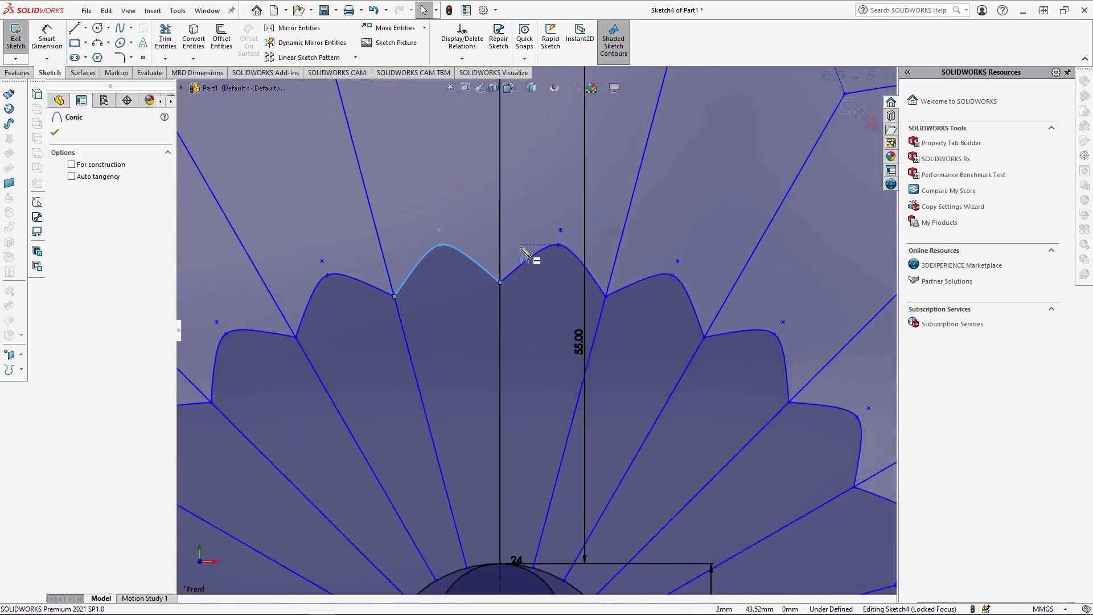
left_click(426, 249)
left_click(568, 248)
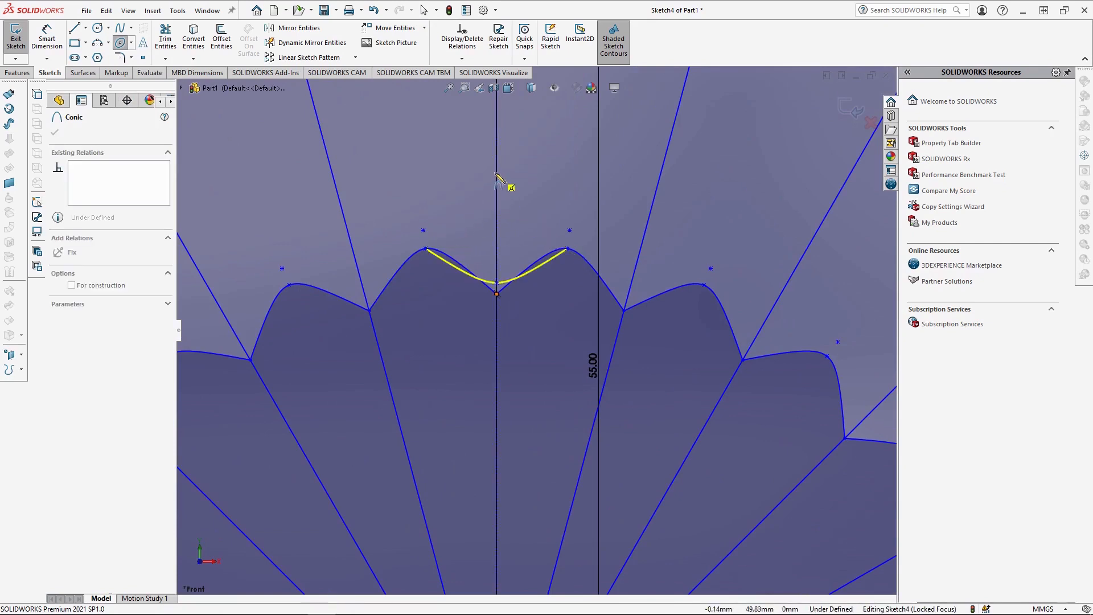
scroll(508, 184, "up", 3)
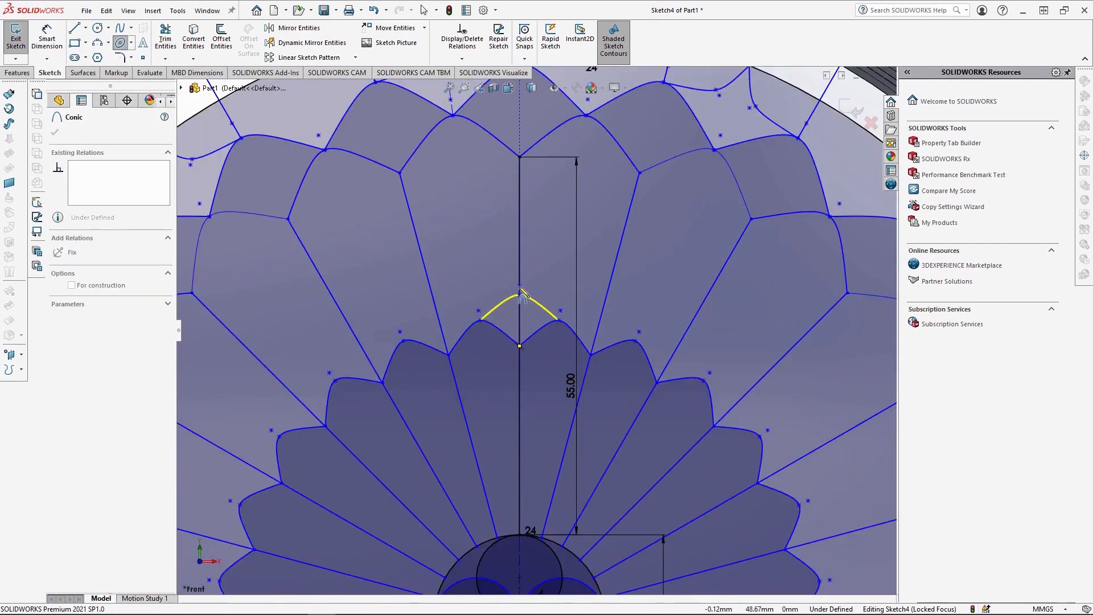
left_click(520, 290)
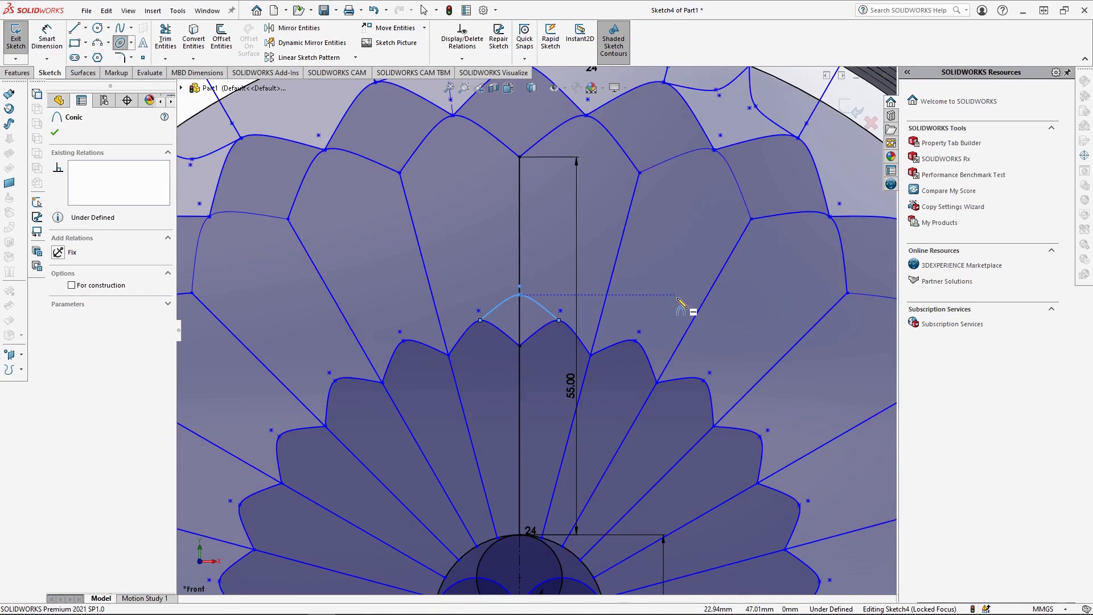
Circular-pattern the bridging conic around the origin with 12 equally spaced instances over 360 degrees.
left_click(355, 57)
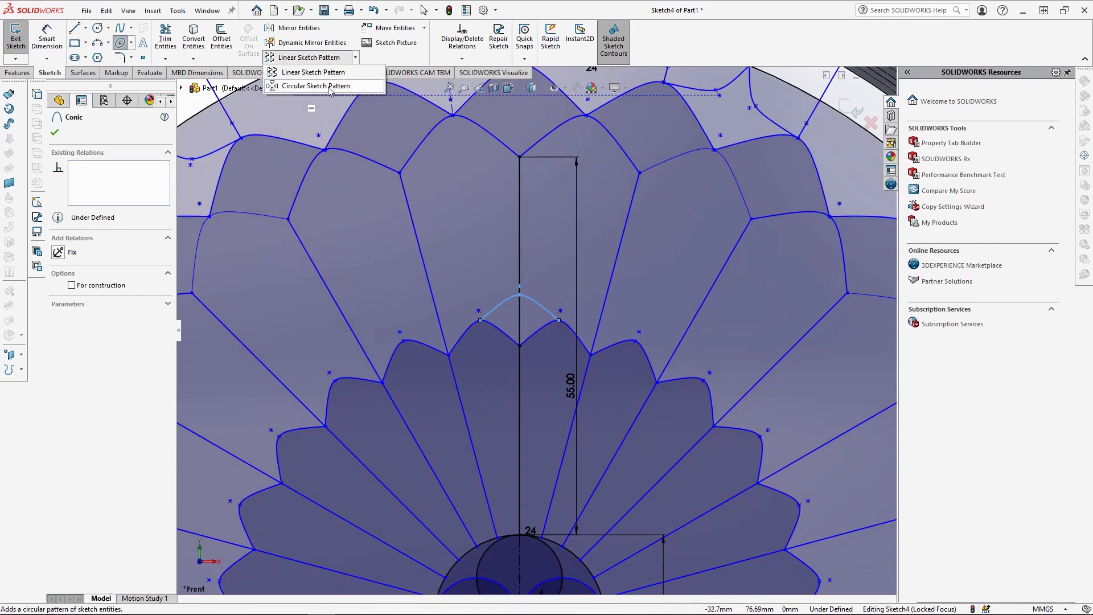
left_click(310, 86)
left_click_drag(86, 277, 64, 278)
type("12")
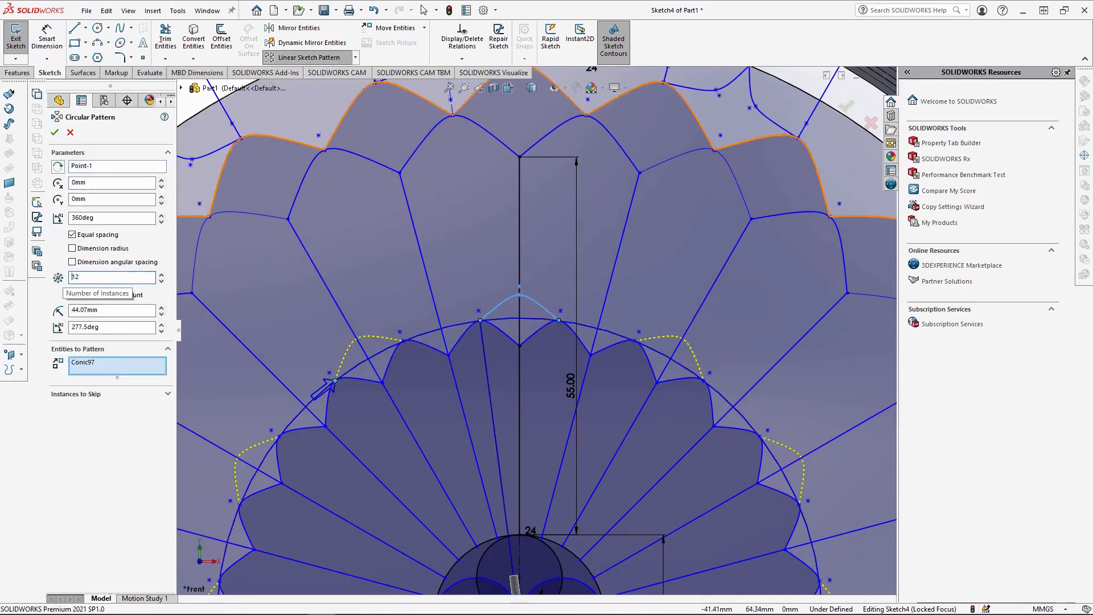
left_click(55, 133)
scroll(541, 420, "up", 4)
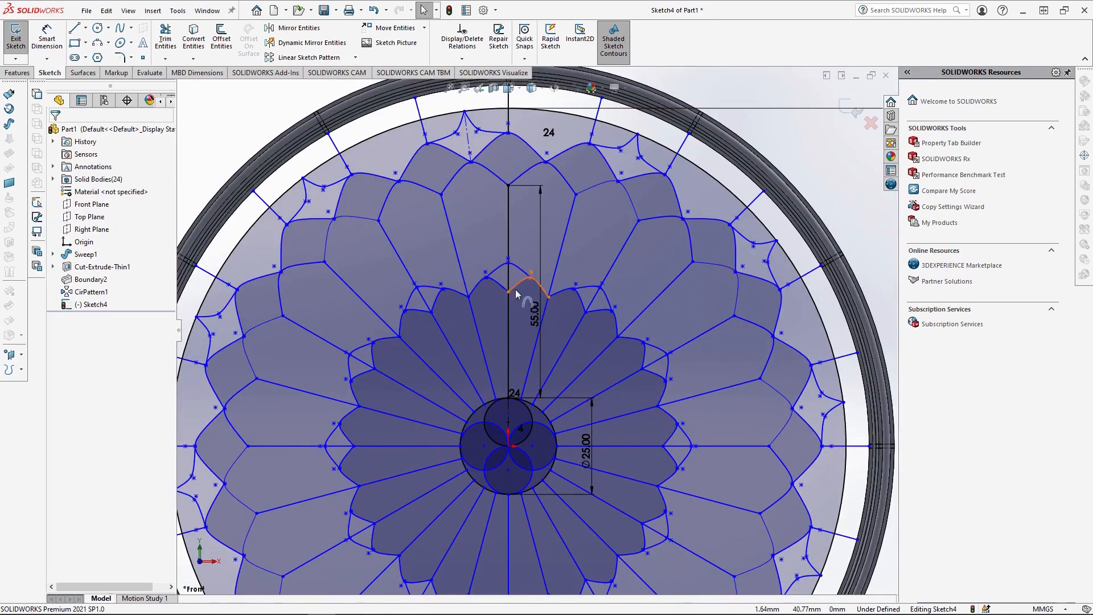
Power-trim the radial line segments that run through the gaps enclosed by the bridging conics all around the inner petal ring.
left_click(165, 38)
scroll(537, 299, "down", 5)
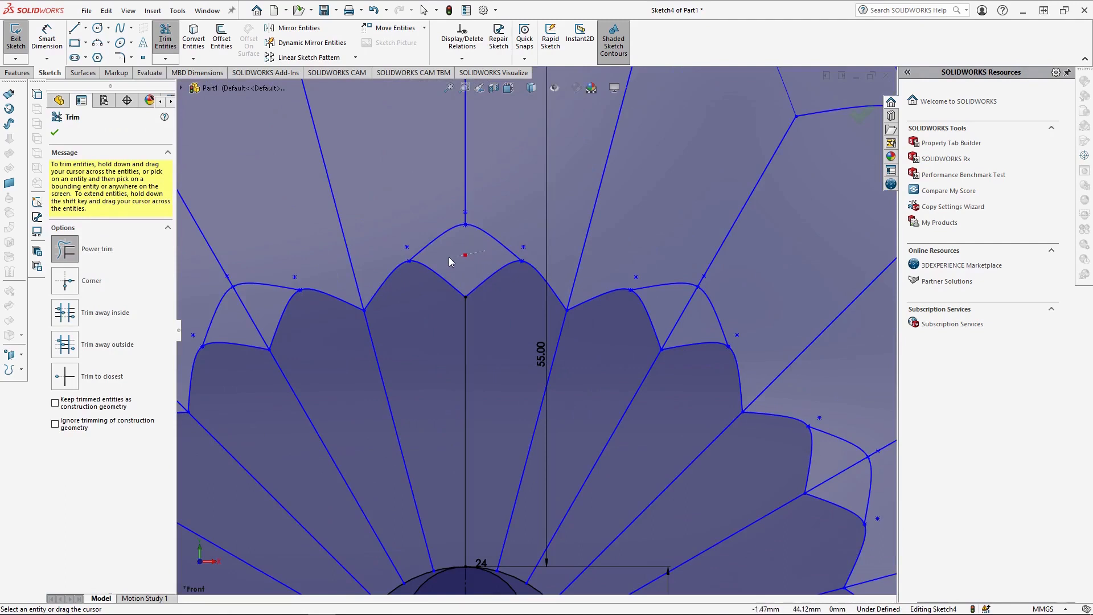
scroll(563, 245, "up", 5)
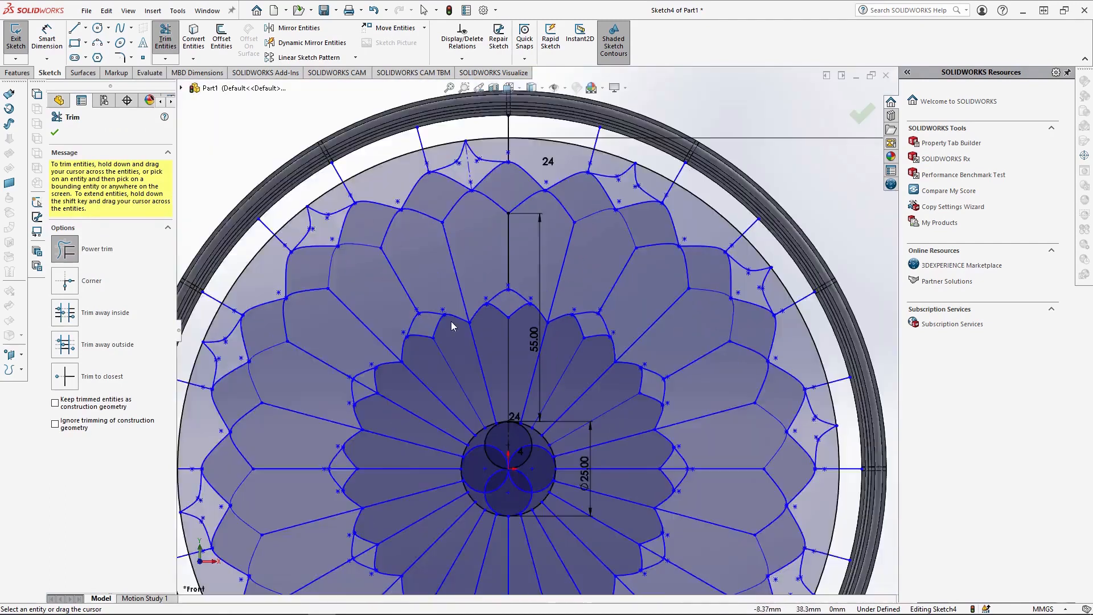
scroll(427, 321, "down", 3)
scroll(334, 485, "up", 5)
scroll(484, 472, "down", 4)
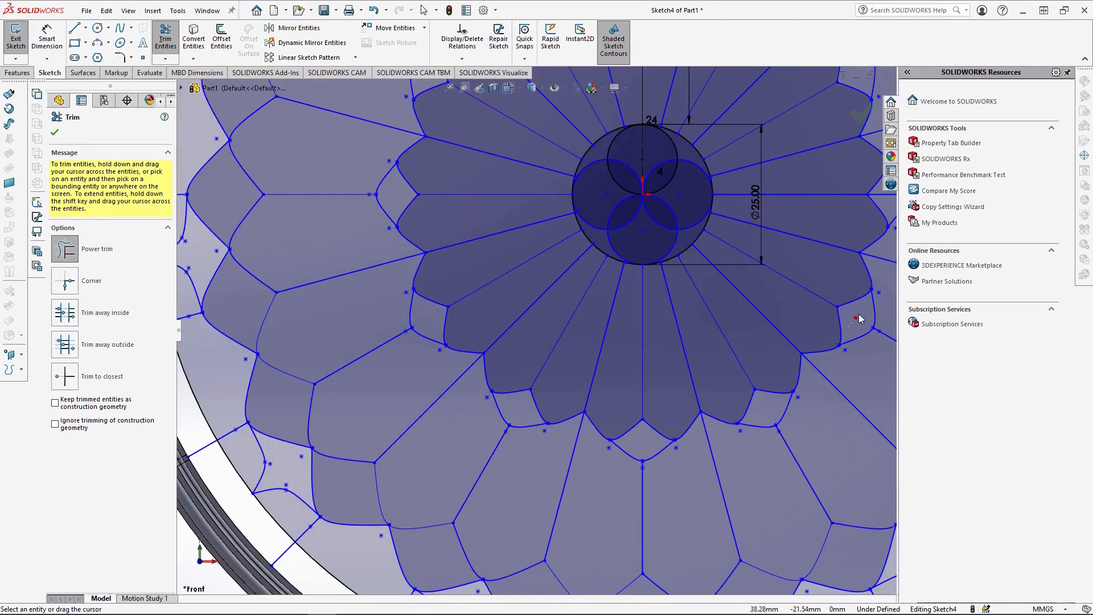
scroll(854, 317, "up", 5)
scroll(741, 285, "down", 4)
scroll(536, 306, "up", 3)
key("Escape")
Set the view to front and exit the finished medallion sketch.
left_click(509, 87)
left_click(526, 135)
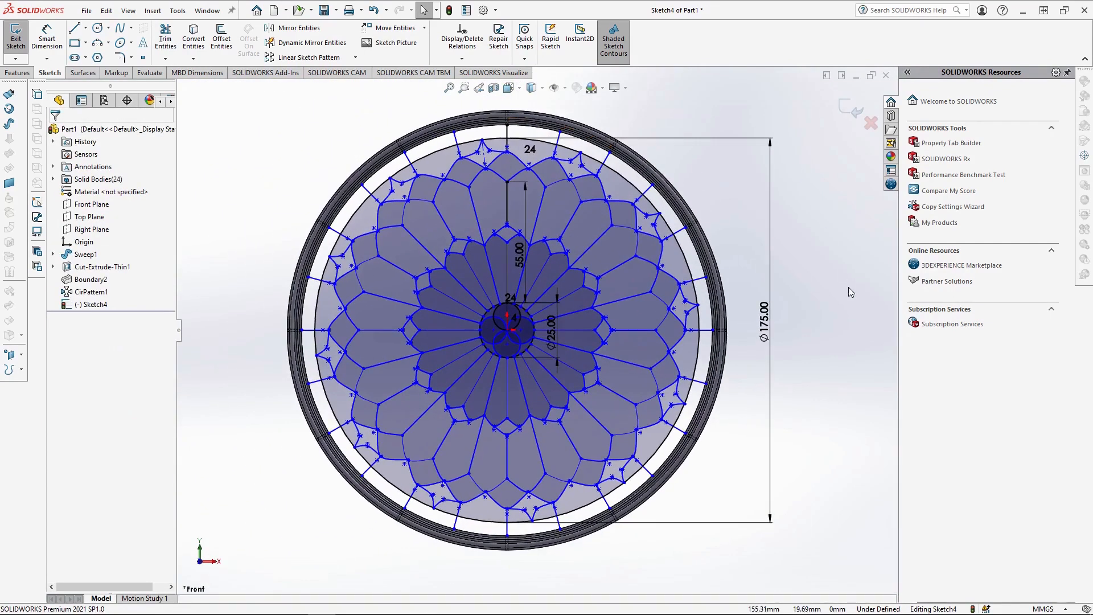
left_click(853, 110)
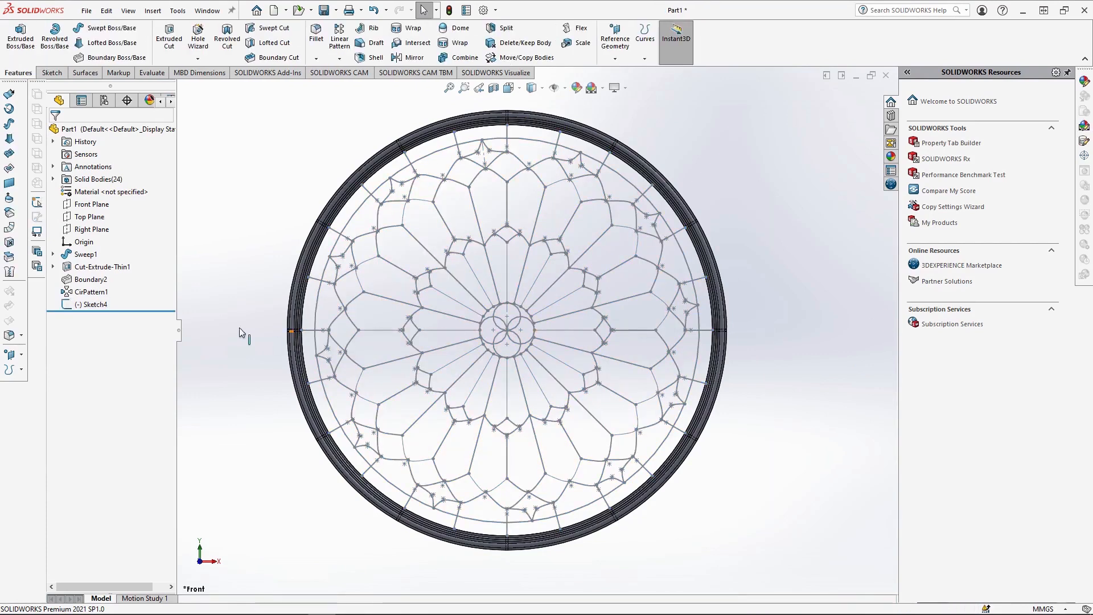
Set up a blind 1 mm boss extrusion of the medallion sketch as a mid-plane thin feature 1 mm thick.
double_click(91, 304)
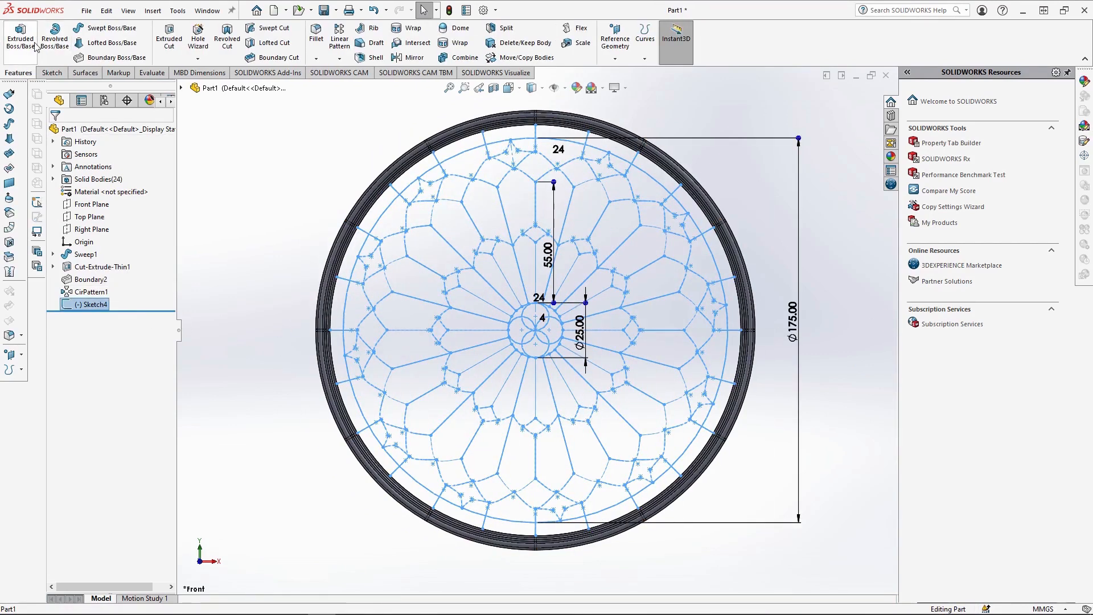
left_click(34, 44)
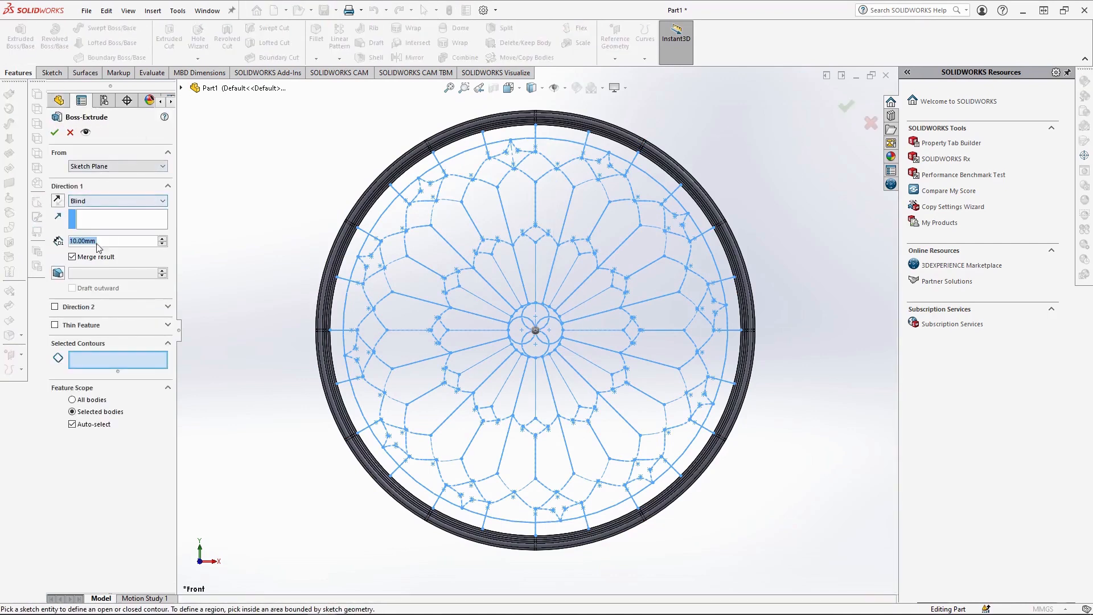
type("1")
key("Return")
left_click(64, 328)
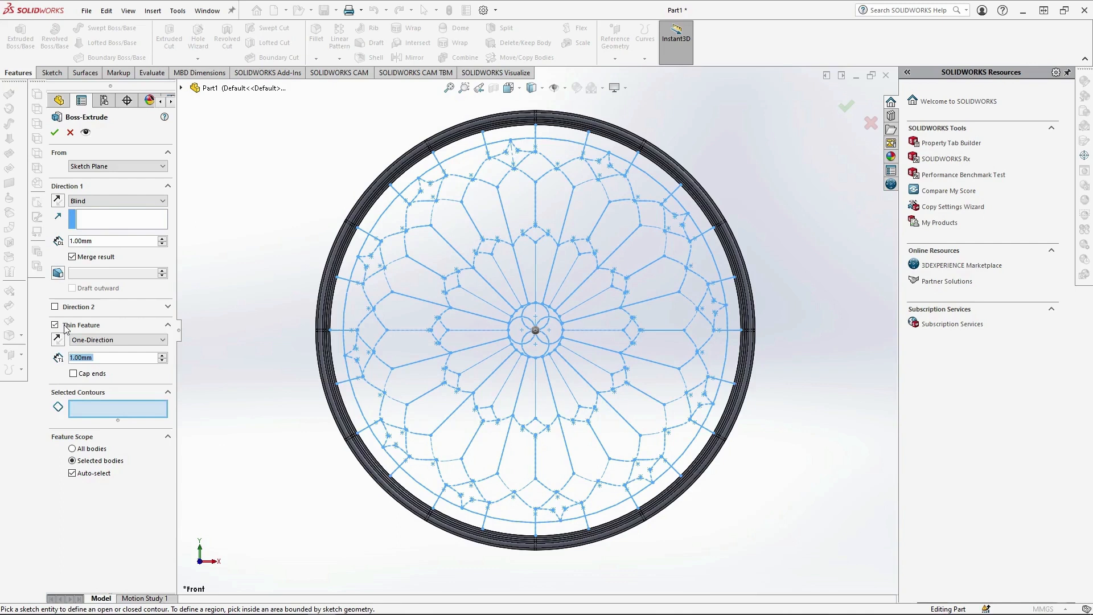
left_click(108, 339)
left_click(94, 356)
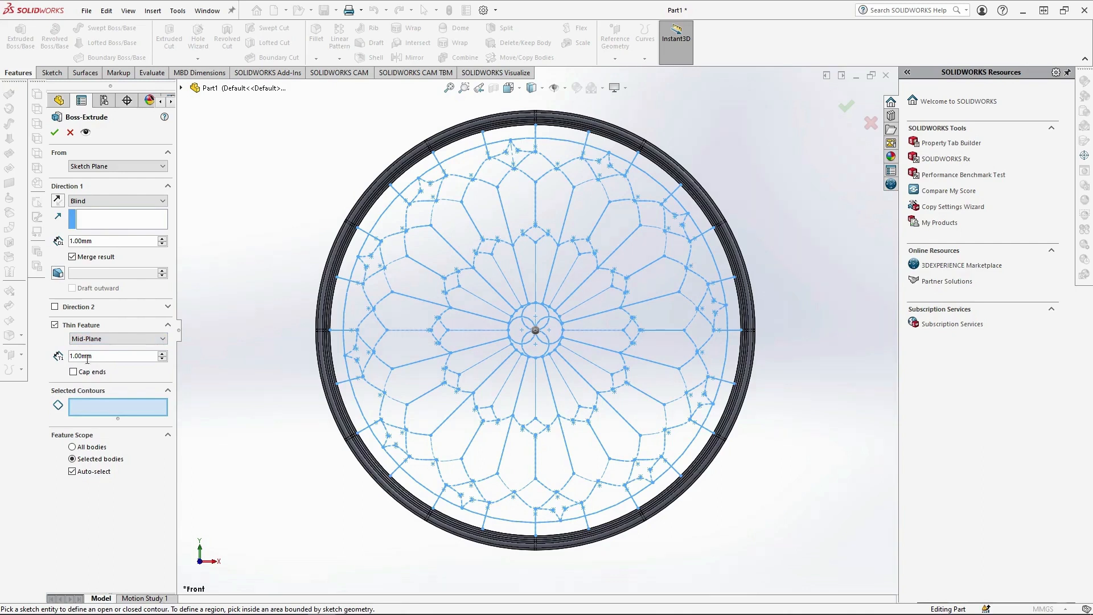
Use the four overlapping center circles as the extrusion contours and complete the thin extrusion.
left_click(549, 350)
left_click(554, 326)
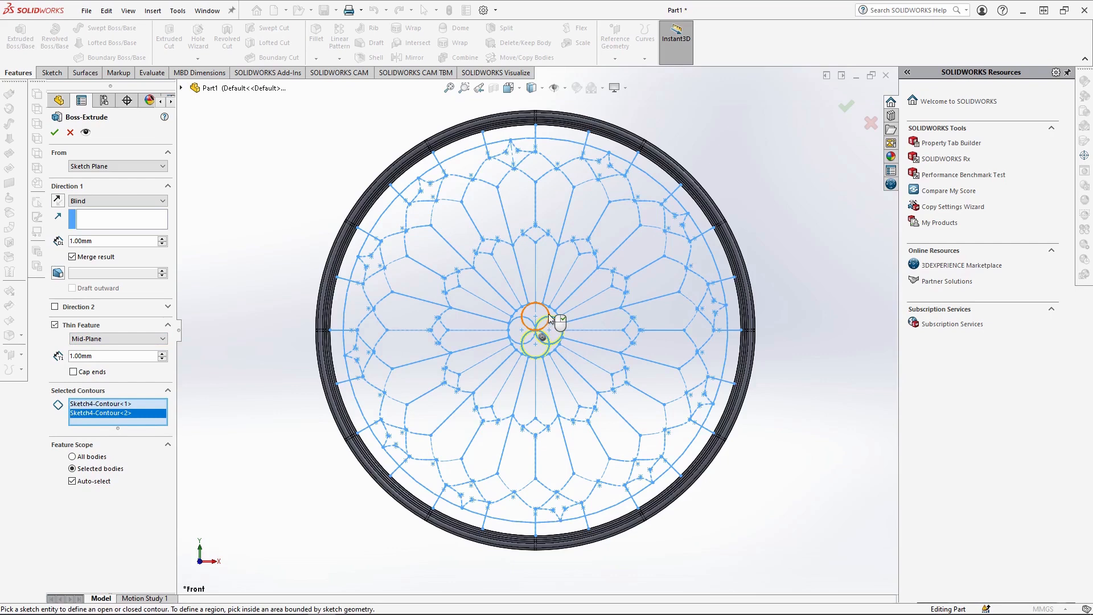
left_click(515, 322)
left_click(522, 320)
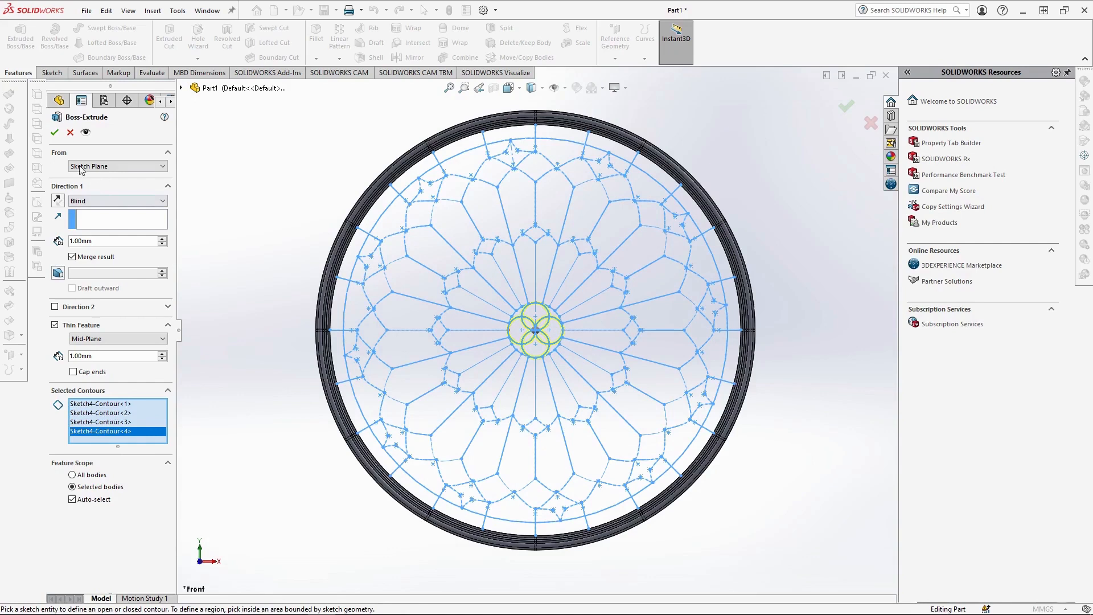
left_click(54, 133)
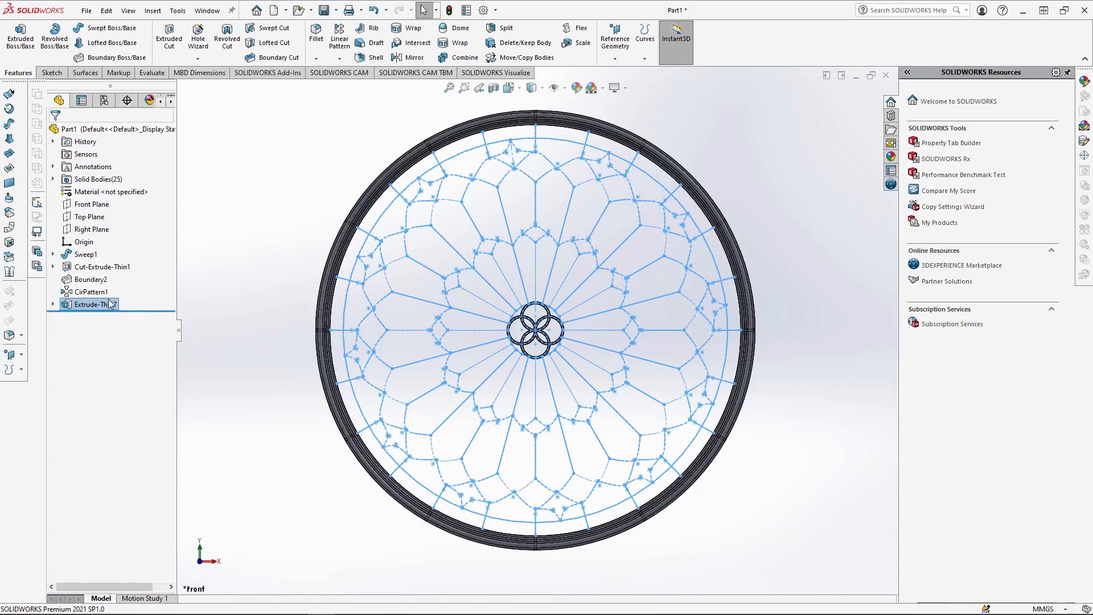
Reuse the medallion sketch for a second blind 1 mm boss extrusion, set as a mid-plane thin feature 1 mm thick.
left_click(53, 305)
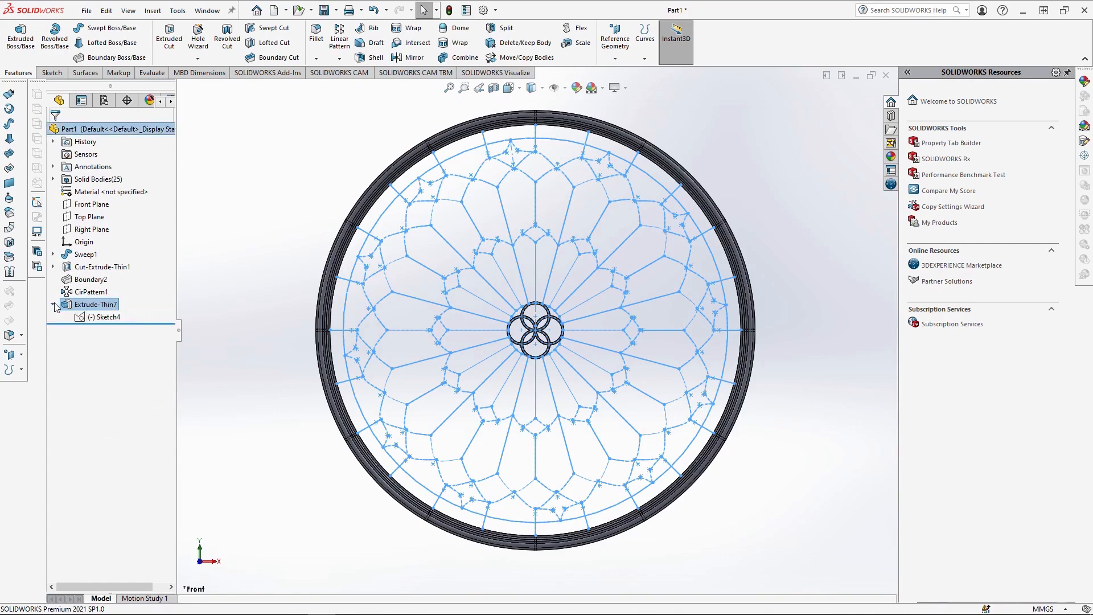
left_click(90, 319)
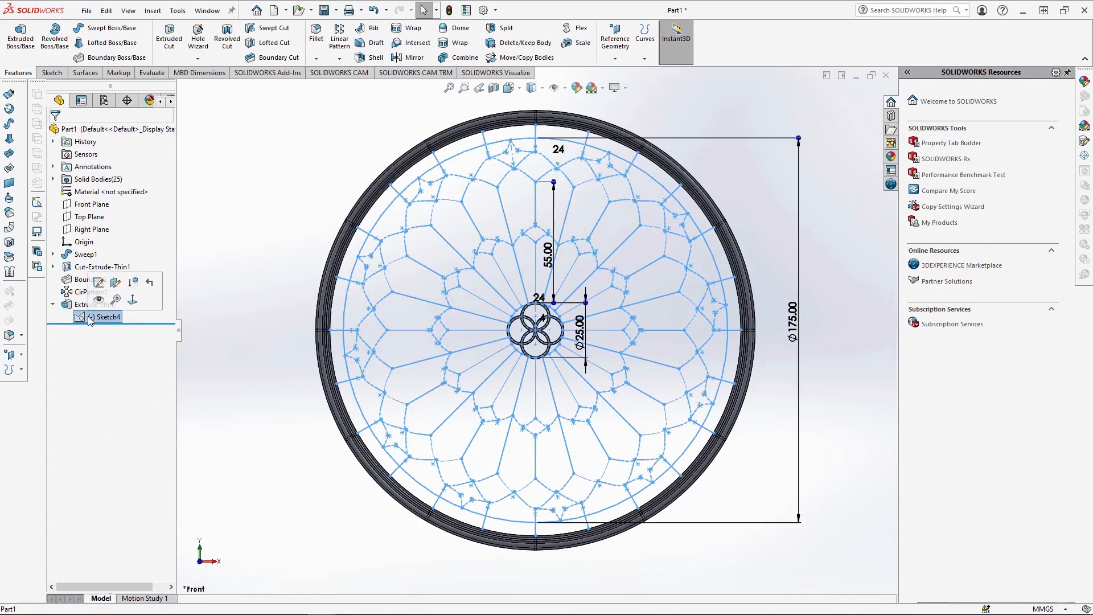
left_click(21, 38)
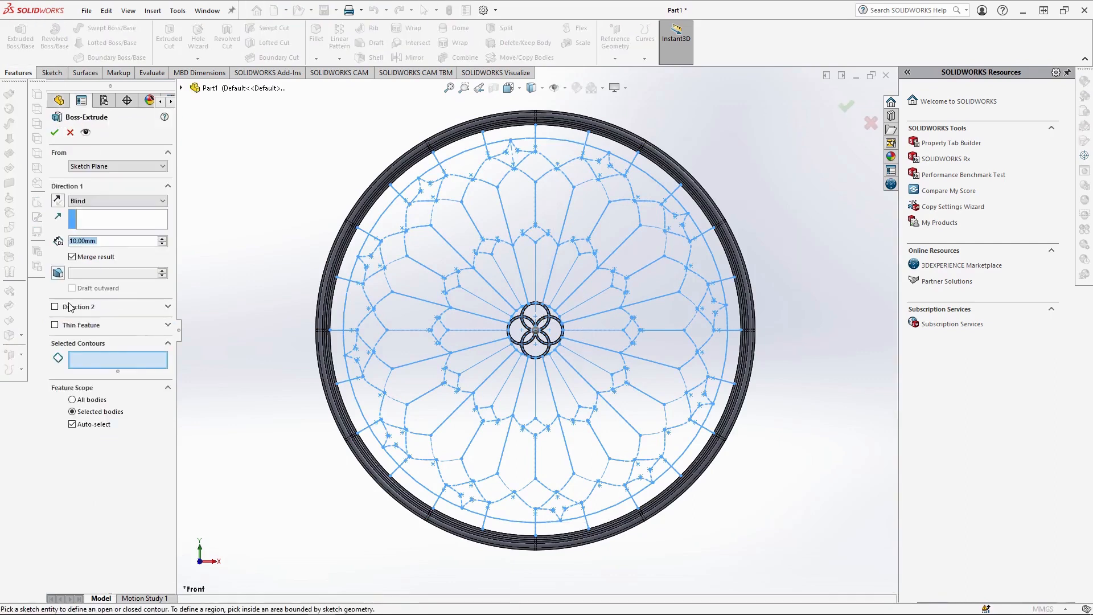
type("1")
key("Return")
left_click(71, 329)
left_click(118, 338)
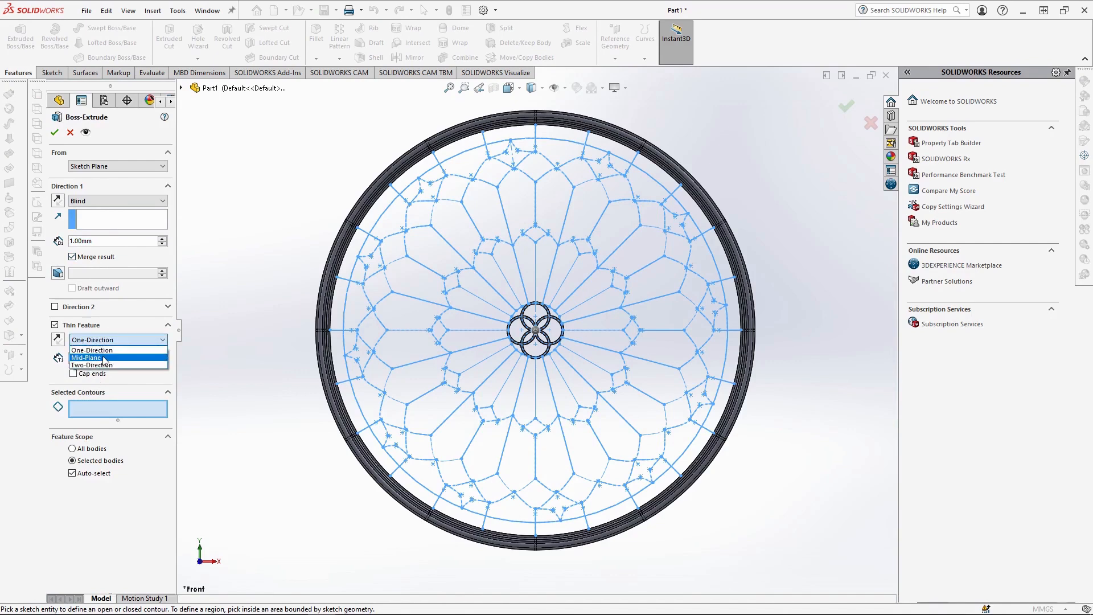
left_click(91, 356)
Add the radial lines running outward from the 25 mm circle to the extrusion's selected contours.
left_click(520, 353)
left_click(511, 372)
left_click(495, 371)
left_click(484, 359)
left_click(480, 345)
left_click(478, 330)
left_click(480, 315)
left_click(488, 303)
left_click(530, 279)
left_click(550, 278)
left_click(566, 279)
left_click(580, 285)
left_click(594, 296)
left_click(602, 312)
left_click(606, 330)
left_click(608, 349)
left_click(557, 410)
left_click(536, 409)
left_click(516, 408)
Add the small inner petal conics and their bridging conics around the ring to the extrusion's selected contours.
left_click(523, 424)
left_click(501, 419)
left_click(482, 407)
left_click(467, 391)
left_click(457, 380)
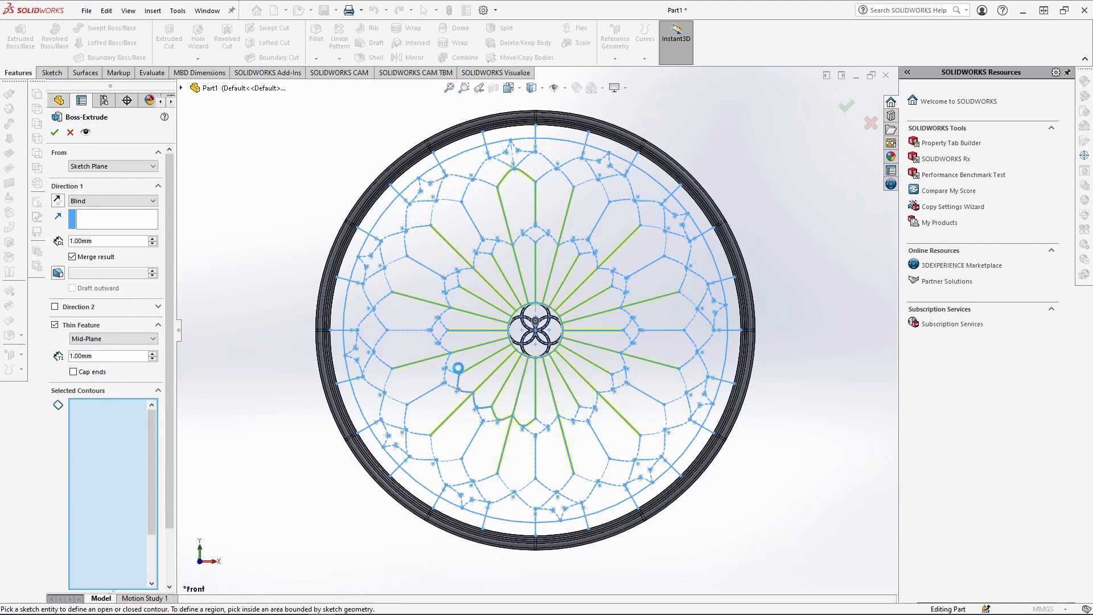
left_click(552, 241)
left_click(571, 244)
left_click(588, 254)
left_click(613, 276)
left_click(624, 299)
left_click(630, 320)
left_click(630, 343)
left_click(626, 372)
left_click(593, 415)
left_click(544, 433)
left_click(491, 421)
left_click(451, 387)
left_click(432, 337)
left_click(446, 282)
Add the remaining small inner petal conics and their bridging conics on the right half of the medallion to the selected contours.
left_click(591, 244)
left_click(622, 275)
left_click(637, 326)
left_click(657, 330)
left_click(649, 396)
left_click(602, 446)
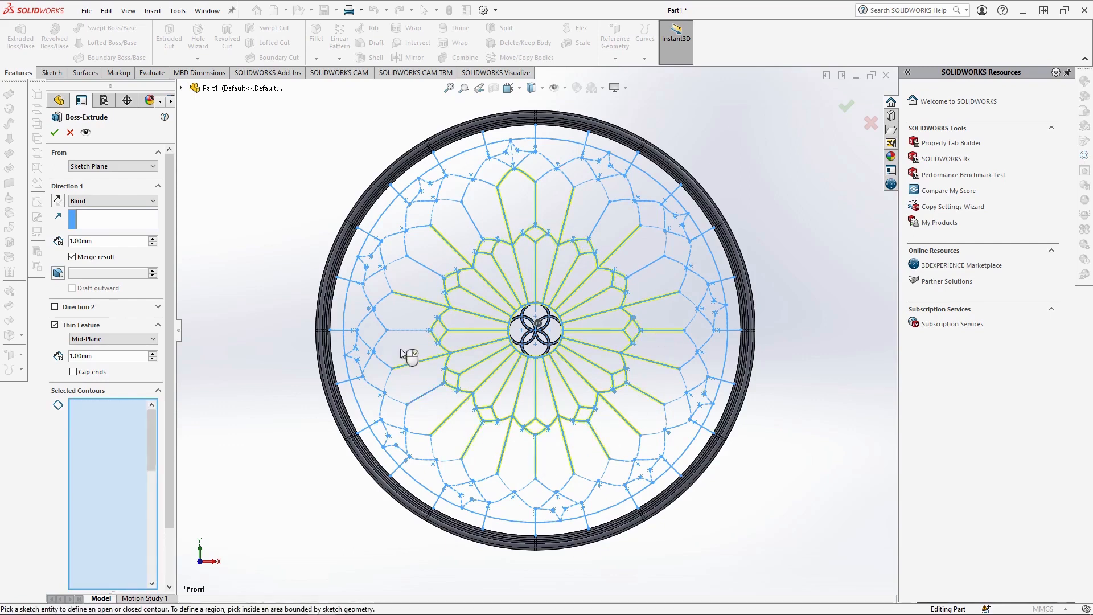
Add the large petal conics joining the ends of the radial lines all around to the selected contours and complete the thin extrusion.
left_click(596, 228)
left_click(639, 271)
left_click(666, 244)
left_click(684, 279)
left_click(687, 300)
left_click(693, 342)
left_click(684, 382)
left_click(666, 417)
left_click(637, 446)
left_click(605, 472)
left_click(566, 484)
left_click(526, 485)
left_click(484, 478)
left_click(442, 460)
left_click(418, 434)
left_click(390, 395)
left_click(385, 361)
left_click(382, 322)
left_click(388, 281)
left_click(404, 240)
left_click(432, 211)
left_click(467, 189)
left_click(546, 173)
left_click(588, 190)
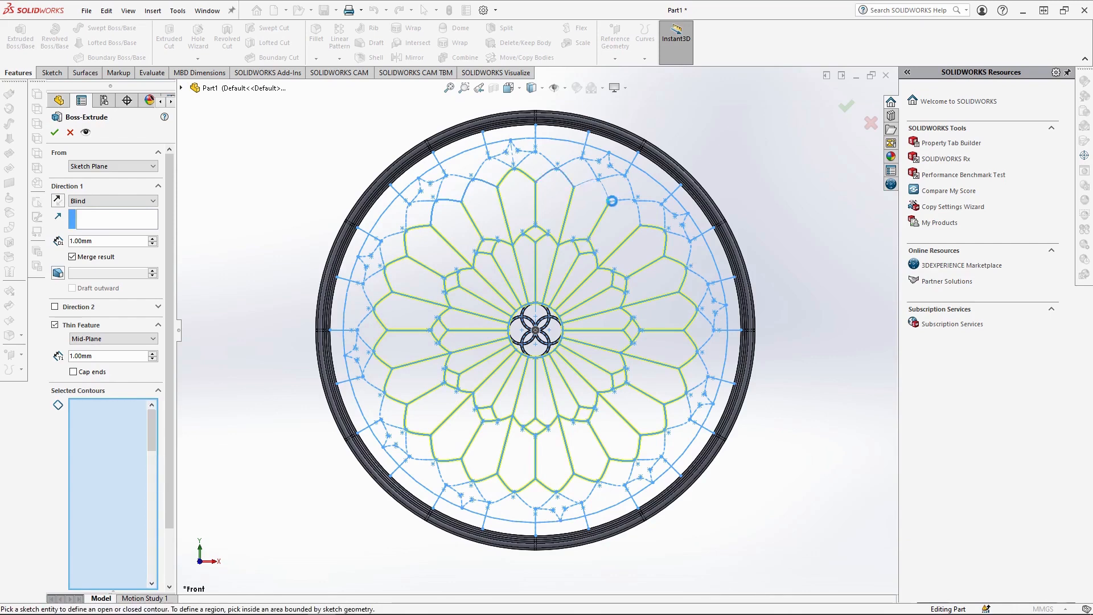
left_click(622, 200)
left_click(55, 132)
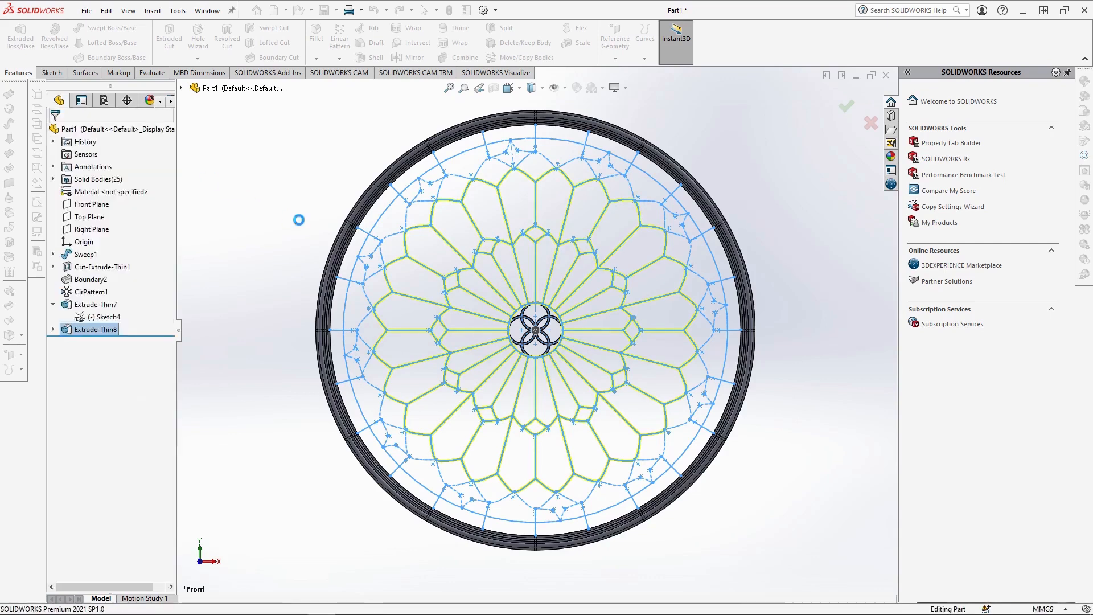
Reuse the medallion sketch for a third blind 1 mm boss extrusion, set as a mid-plane thin feature.
left_click(101, 317)
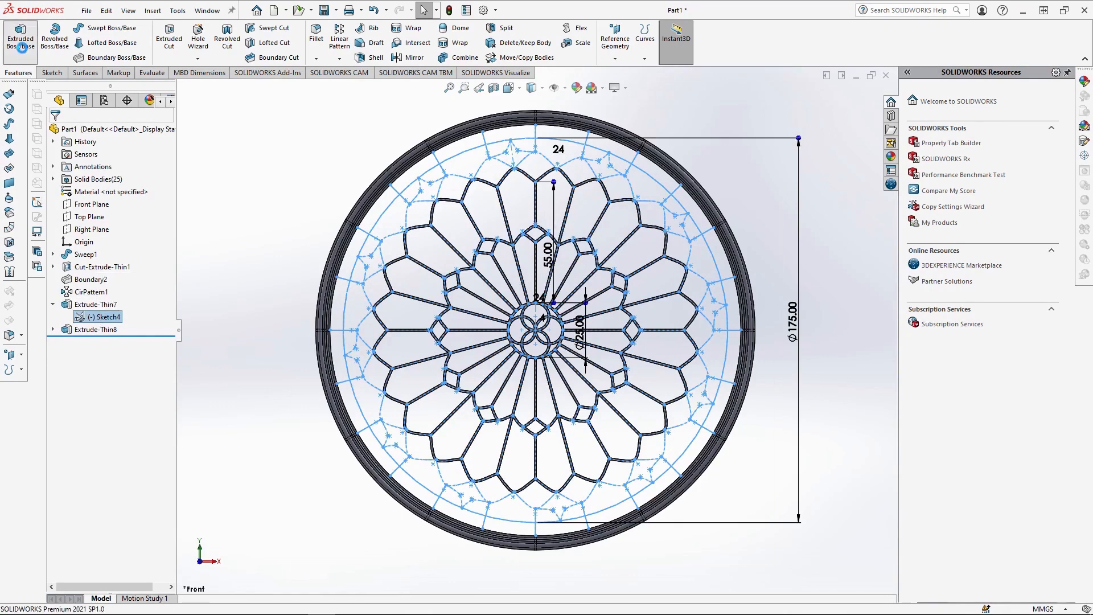
left_click(24, 50)
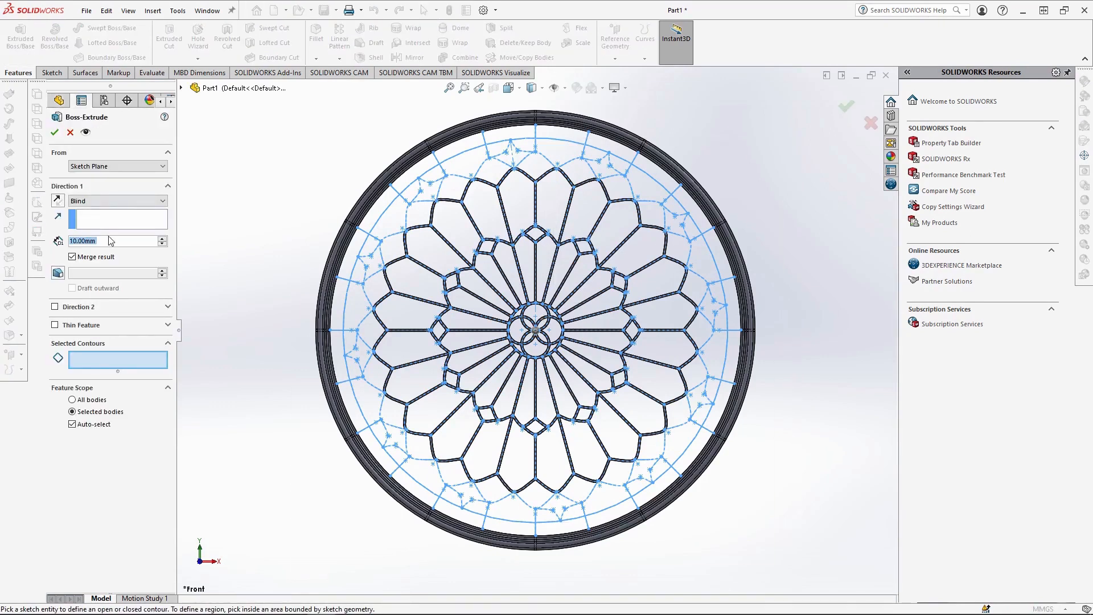
type("1")
key("Return")
left_click(94, 330)
left_click(117, 338)
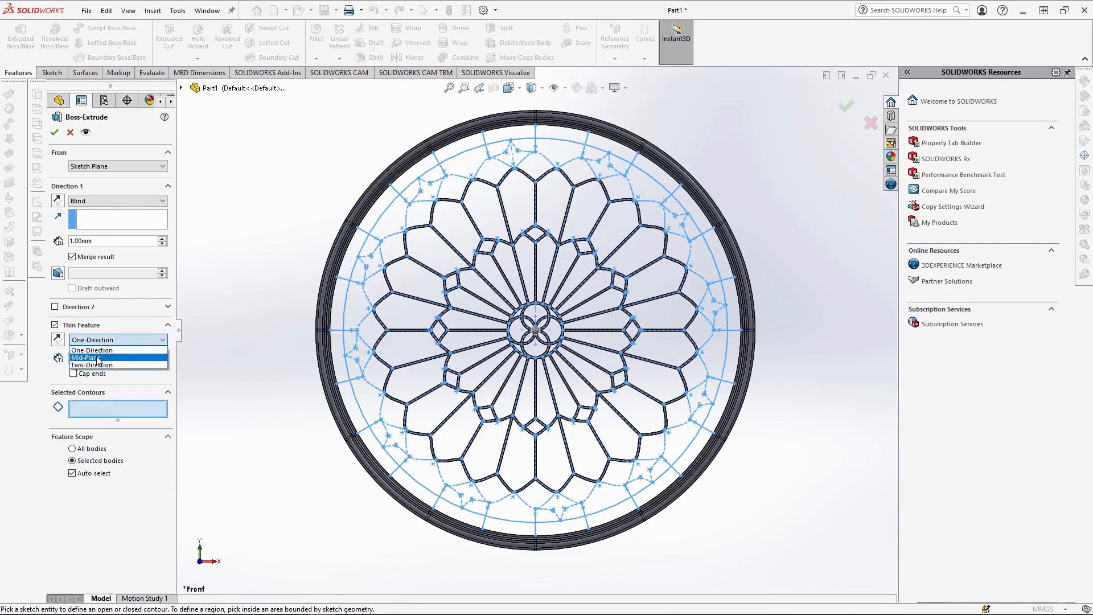
left_click(92, 354)
Select the outermost conics, the short outer radial lines and the 175 mm circle as the extrusion's contours.
left_click(365, 343)
left_click(361, 280)
left_click(381, 243)
left_click(404, 203)
left_click(130, 428)
left_click(401, 195)
left_click(536, 142)
left_click(587, 144)
left_click(672, 195)
left_click(723, 280)
left_click(730, 389)
left_click(671, 465)
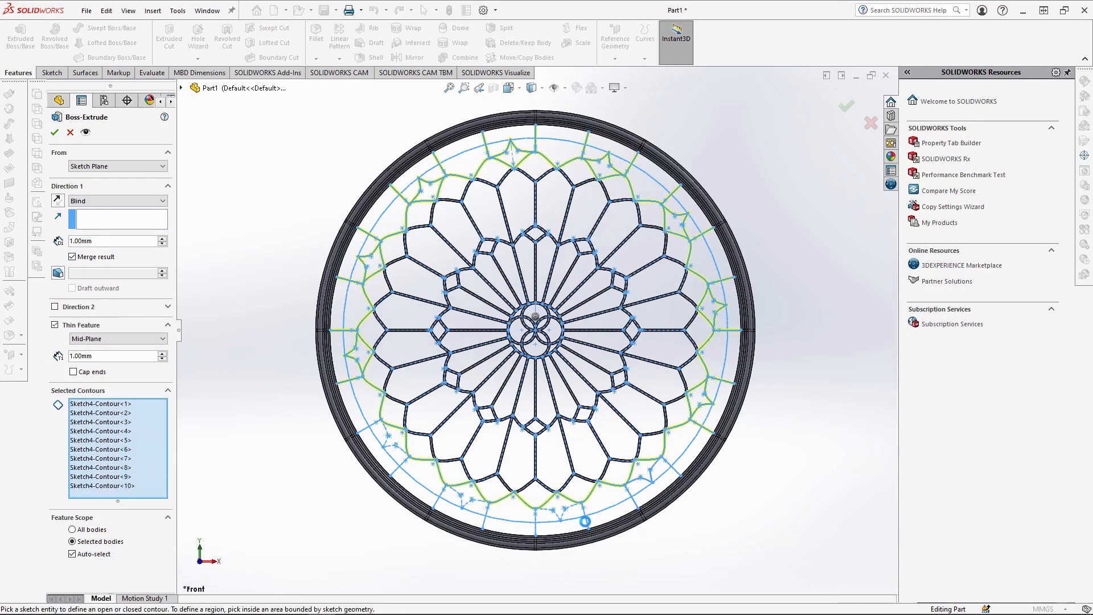
left_click(585, 518)
left_click(536, 517)
left_click(390, 463)
left_click(360, 395)
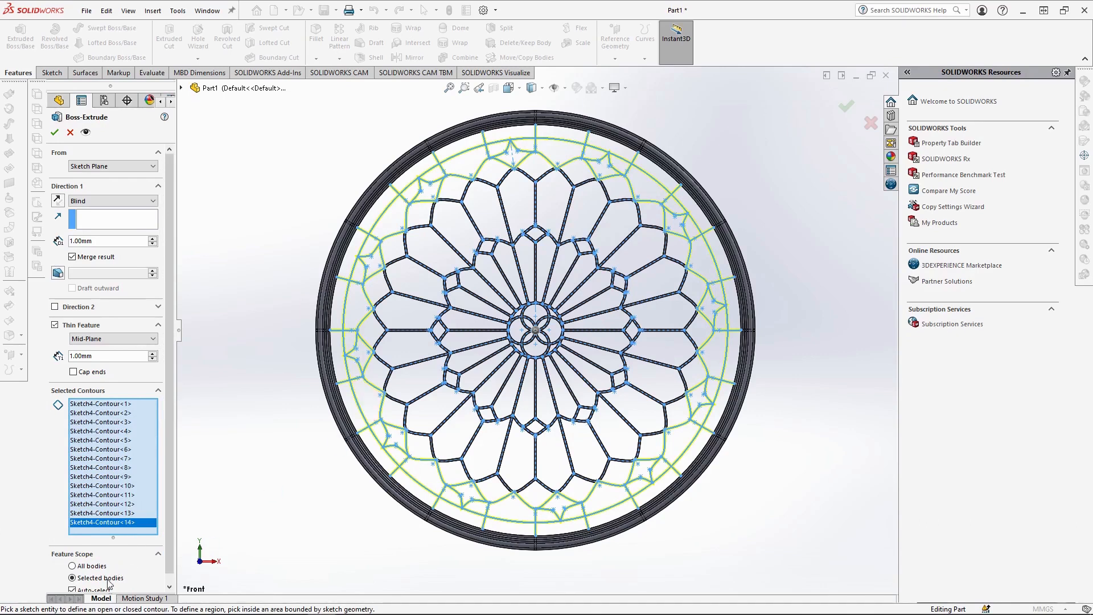
Turn off automatic body selection, limit the feature scope to the existing petal tracery body and complete the extrusion.
scroll(79, 565, "down", 2)
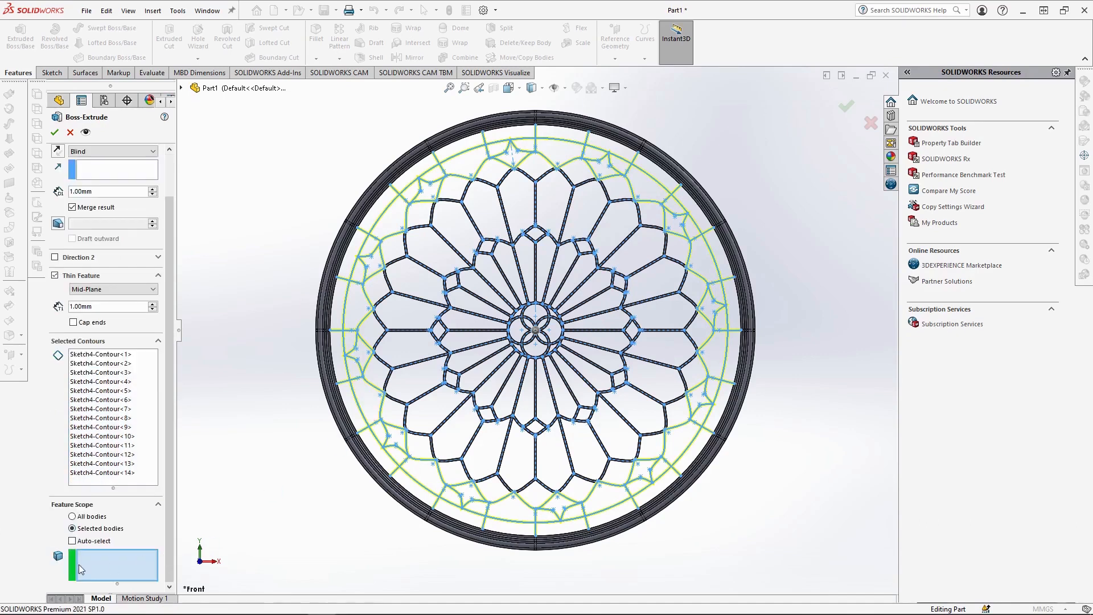
left_click(450, 434)
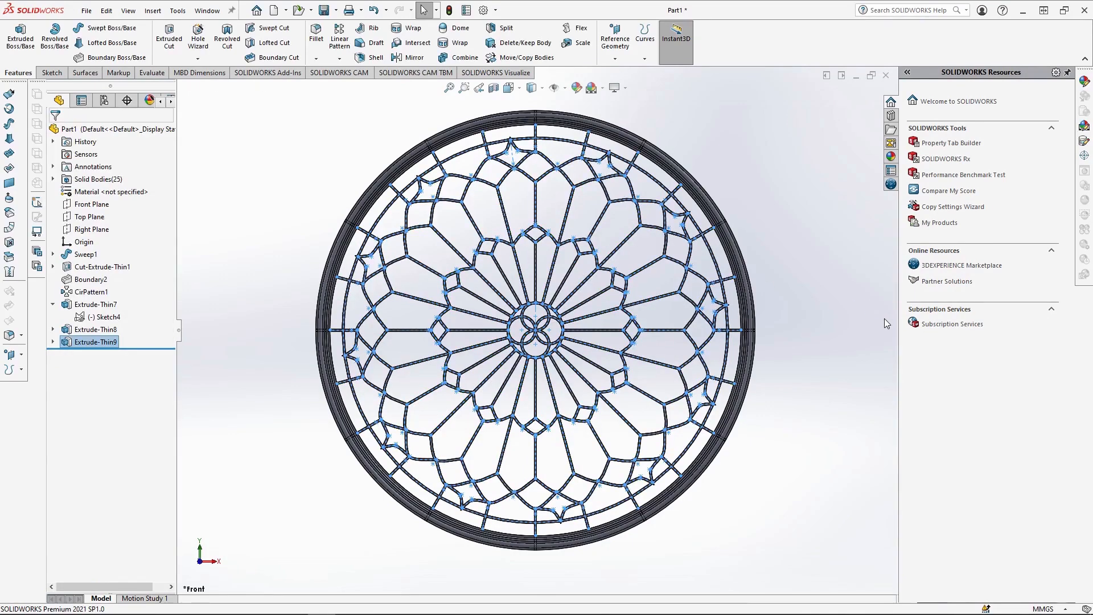
left_click(790, 320)
Start a new sketch on the flat back face of the tracery.
middle_click_drag(801, 306, 580, 326)
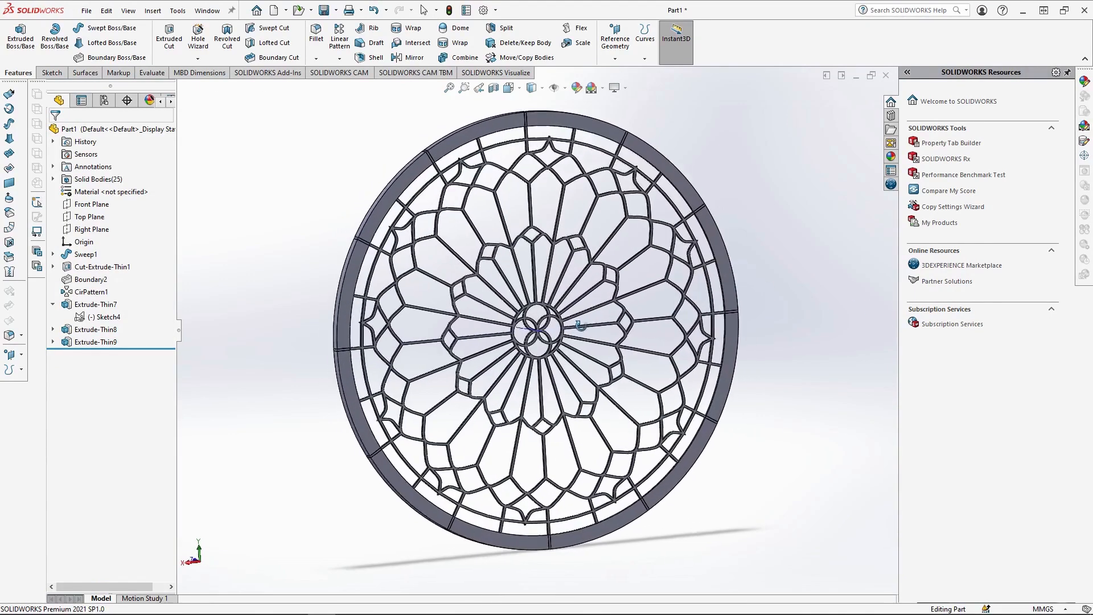
scroll(357, 413, "down", 5)
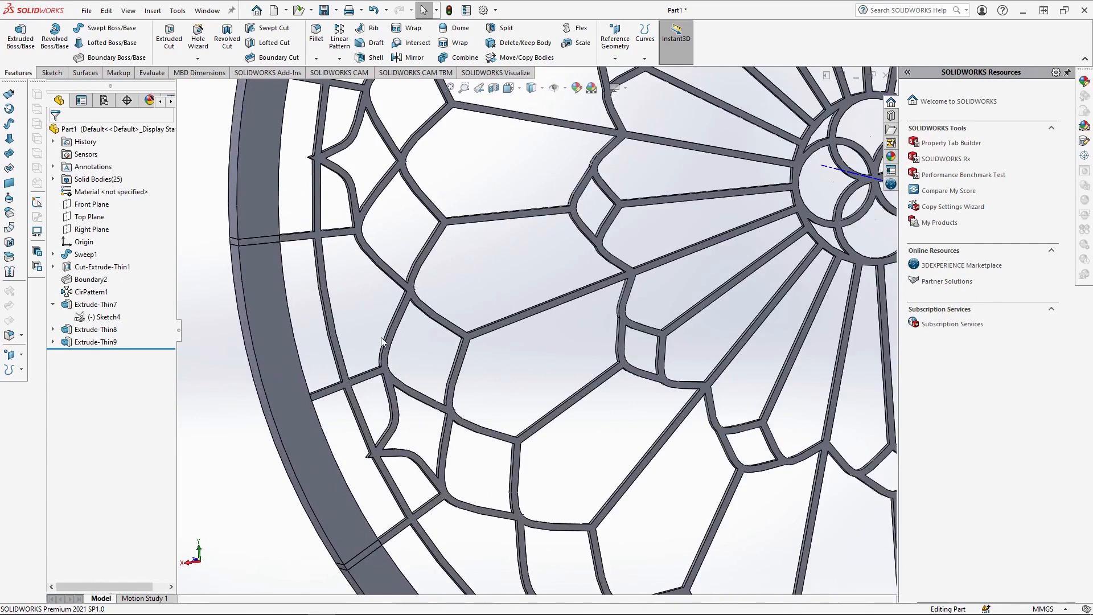
left_click(349, 387)
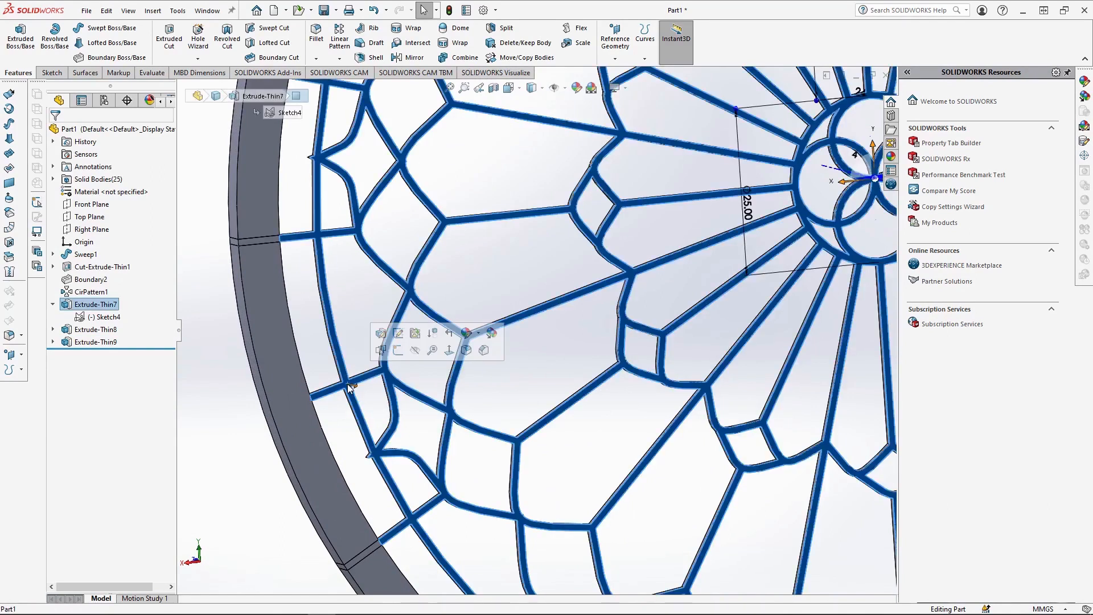
left_click(398, 349)
key("Escape")
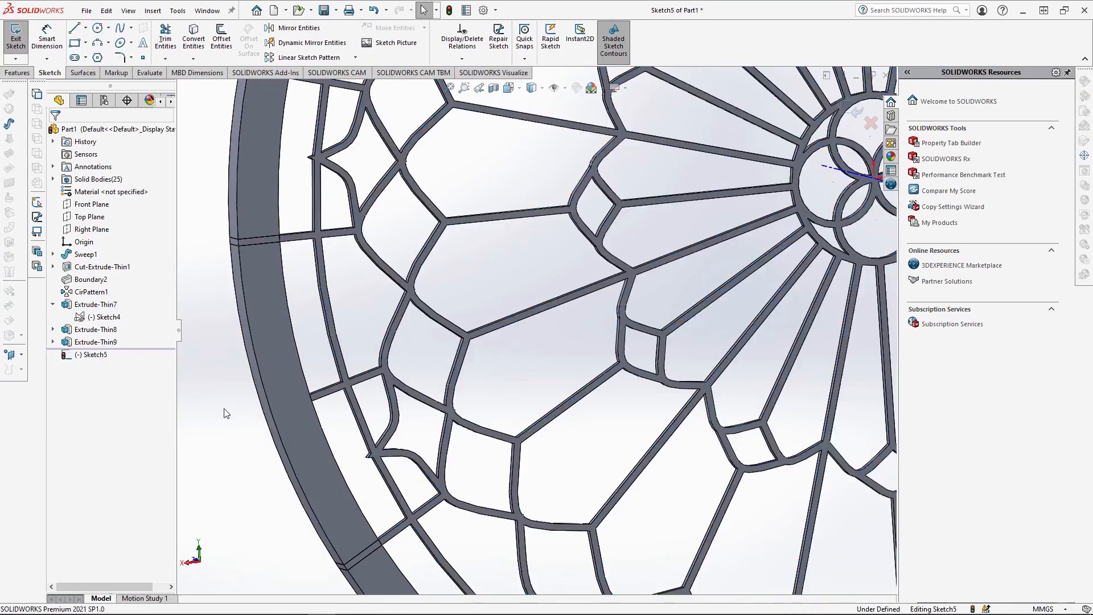
Convert the tracery's back face and all of its inner loops into sketch entities.
left_click(193, 58)
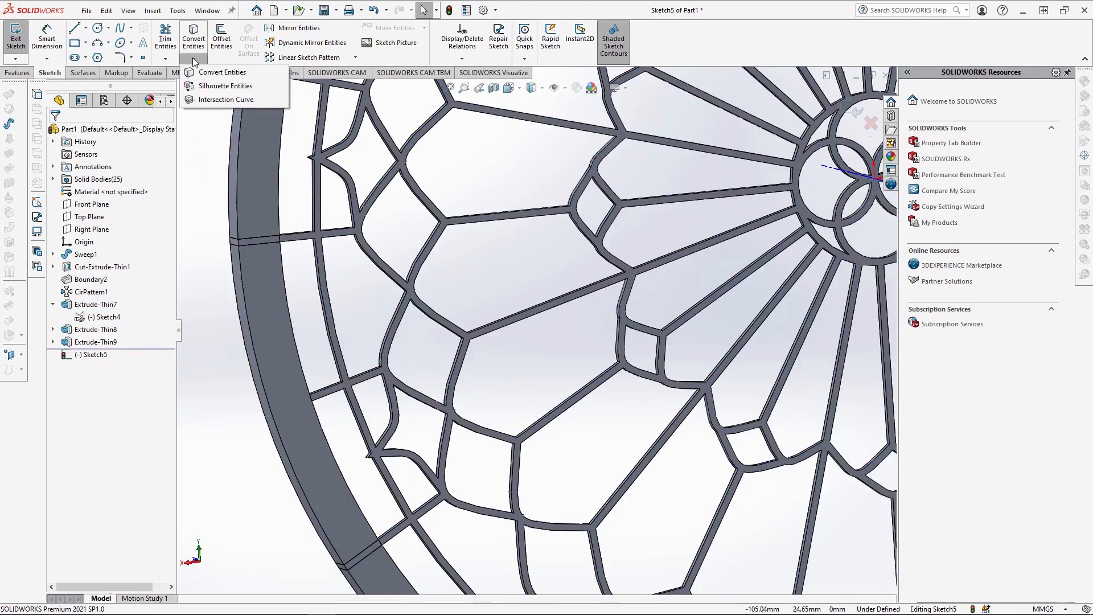
left_click(205, 72)
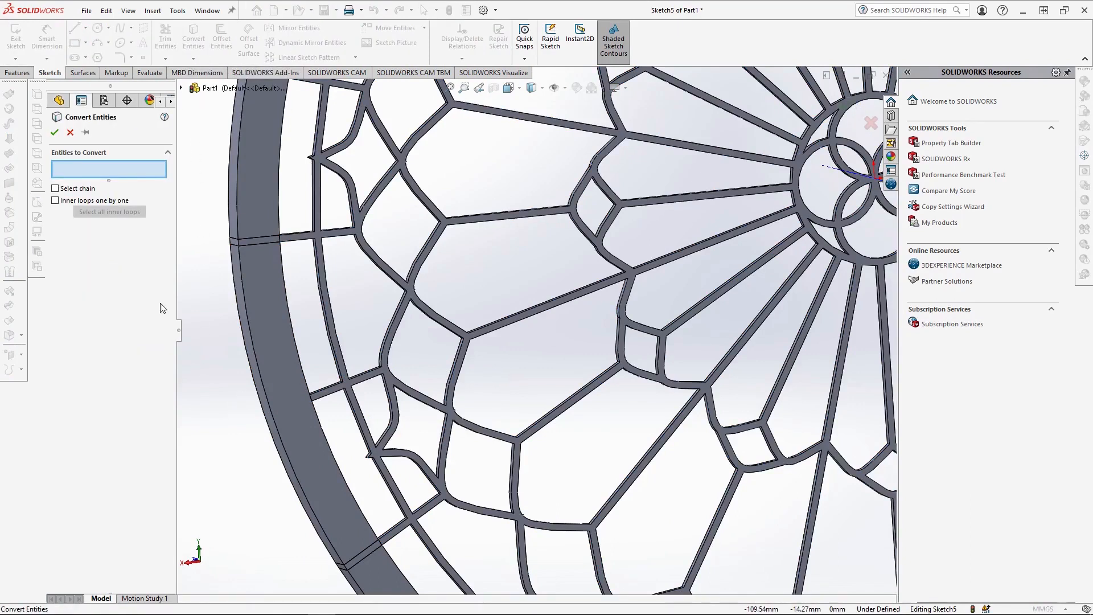
left_click(356, 378)
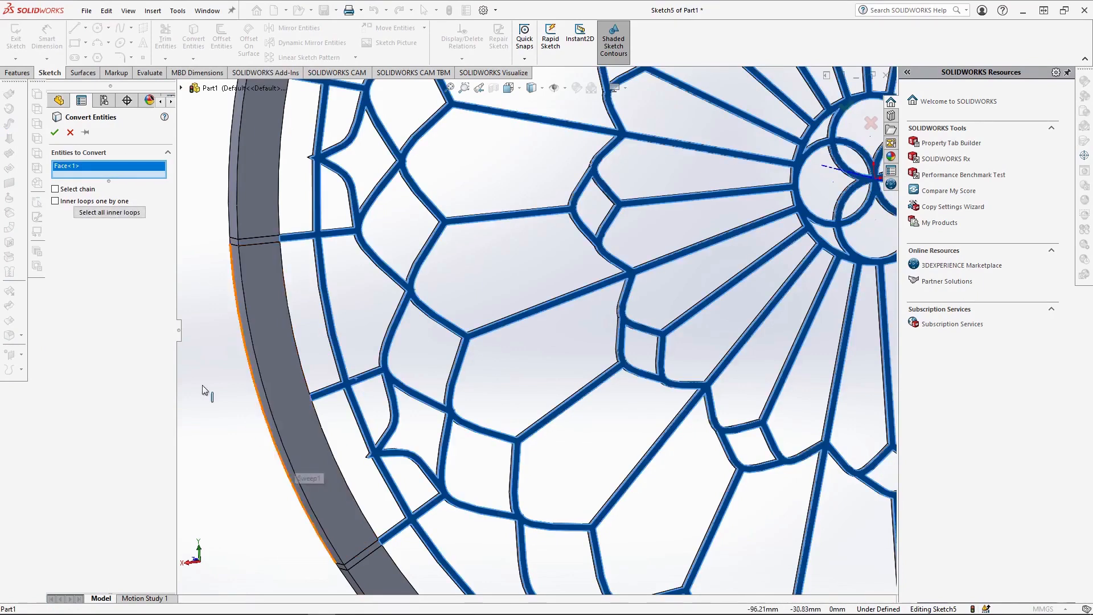
left_click(104, 213)
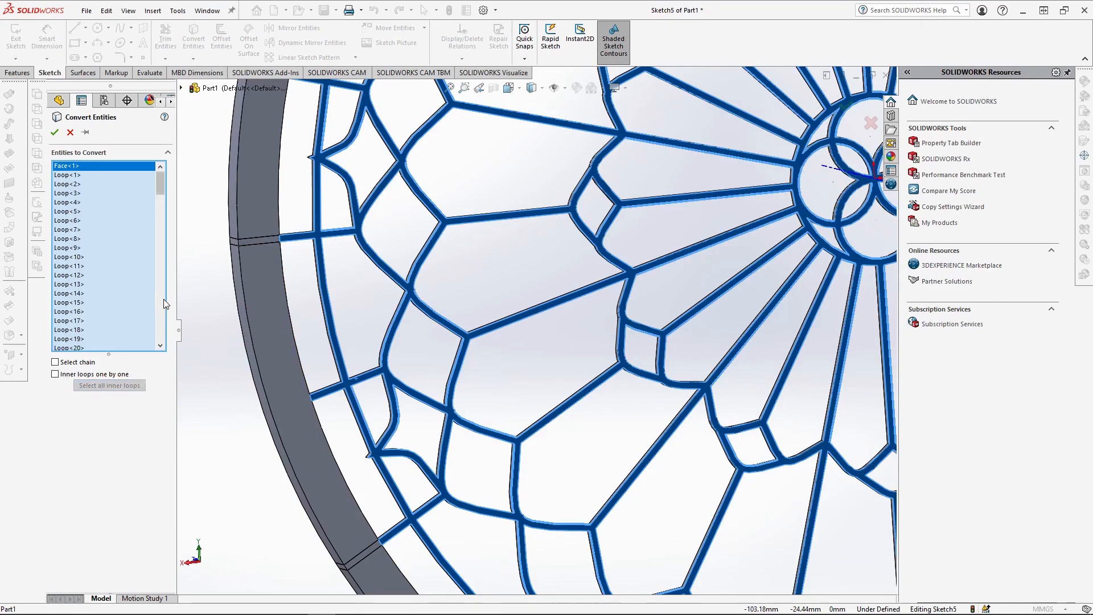
left_click_drag(160, 187, 168, 345)
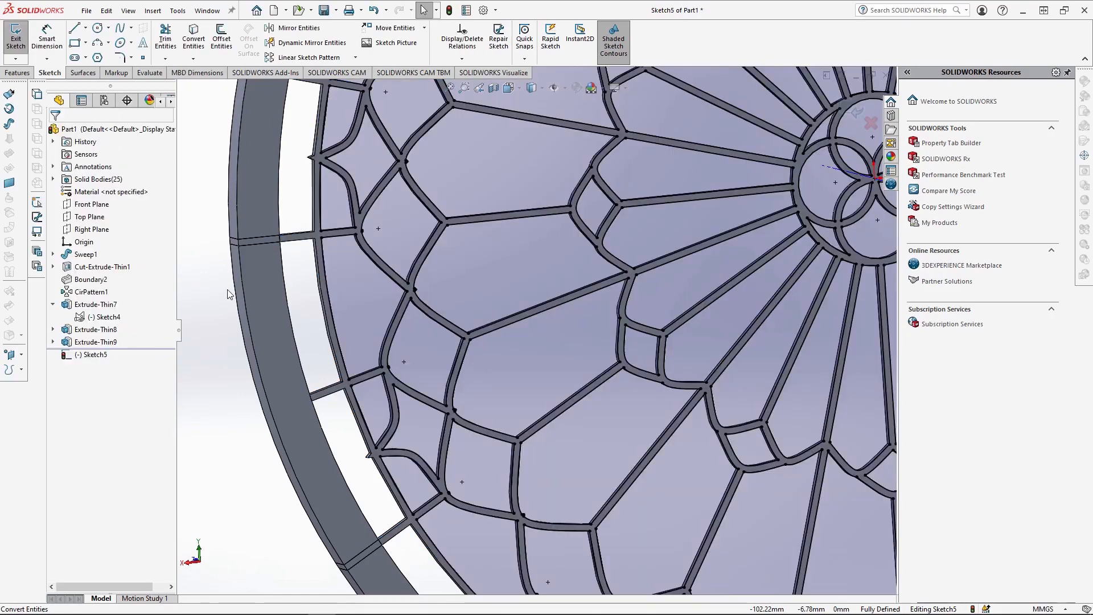
Outline one gap between the tracery's outer circle and the molded ring with two radial lines and arcs closing both ends.
key("f")
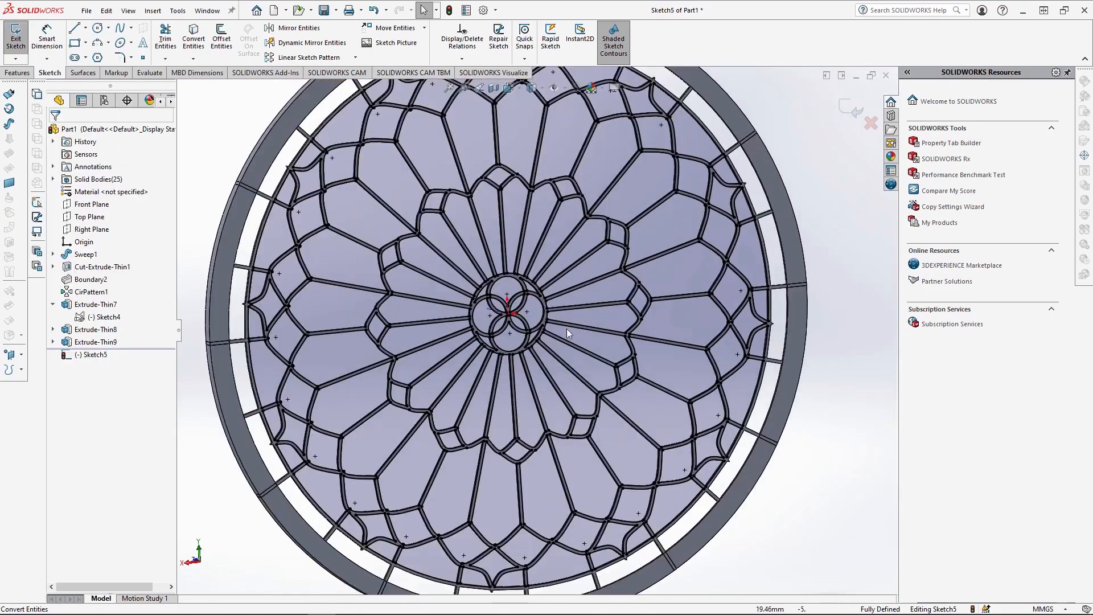
left_click(509, 89)
left_click(570, 154)
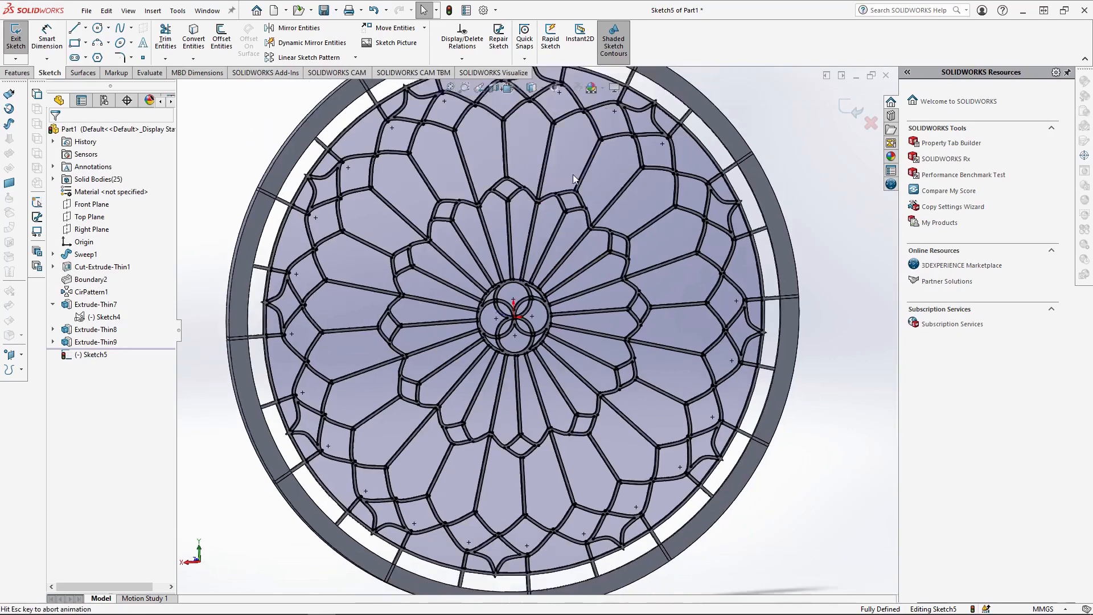
scroll(489, 190, "down", 6)
key("l")
scroll(302, 206, "down", 5)
left_click(353, 214)
left_click(396, 441)
scroll(379, 404, "up", 3)
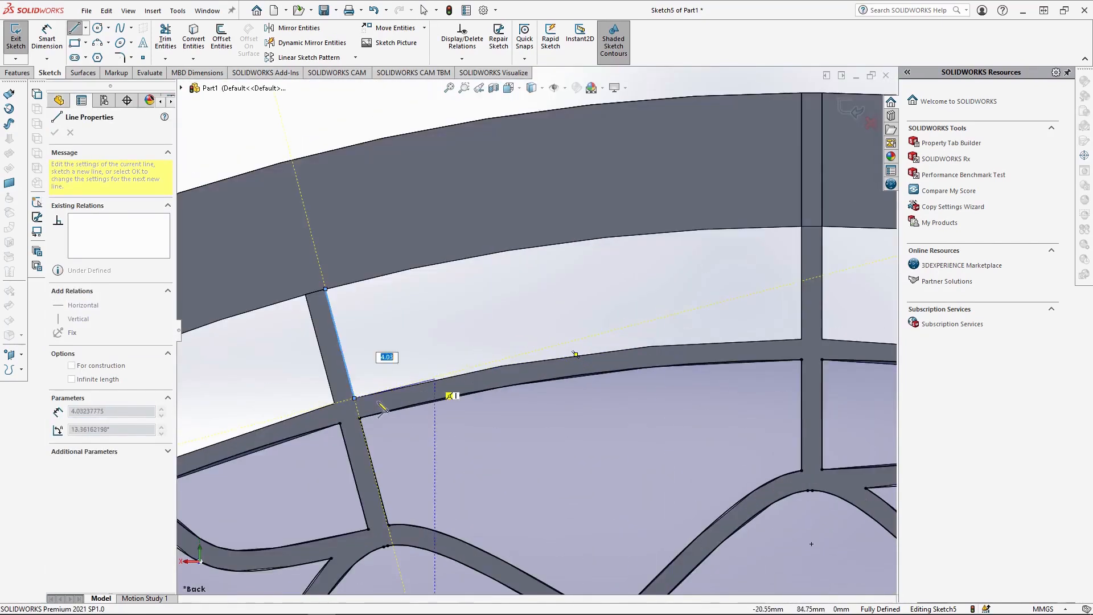
key("Escape")
left_click(801, 339)
left_click(801, 226)
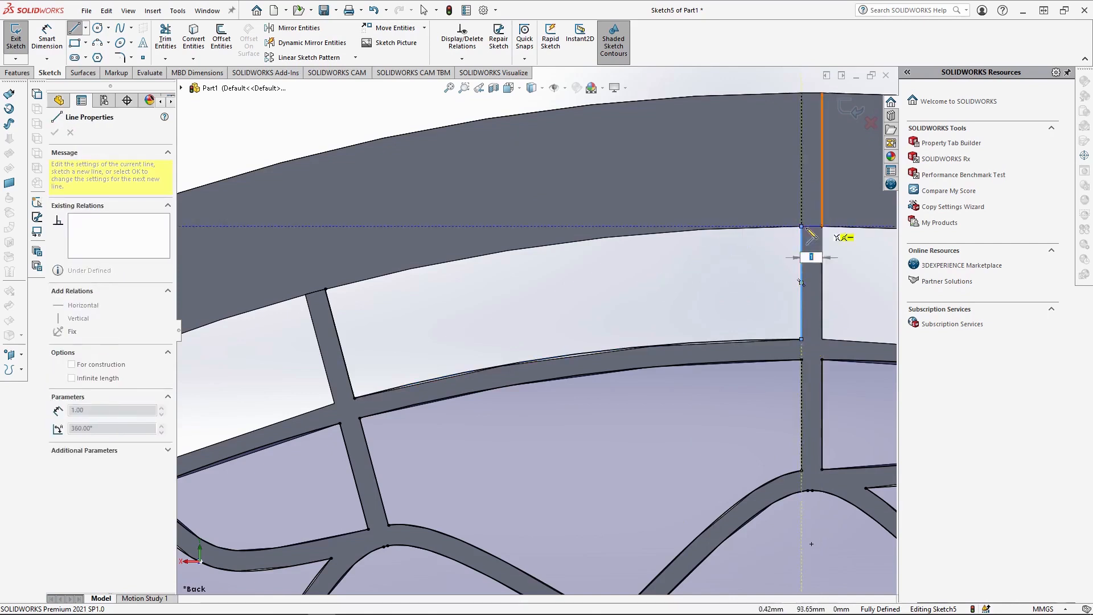
left_click(325, 288)
key("Escape")
Pattern the gap outline's two lines and two arcs circularly about the origin with 24 equally spaced instances over 360 degrees.
left_click(510, 88)
left_click(525, 134)
left_click(510, 88)
left_click(557, 136)
left_click(519, 134)
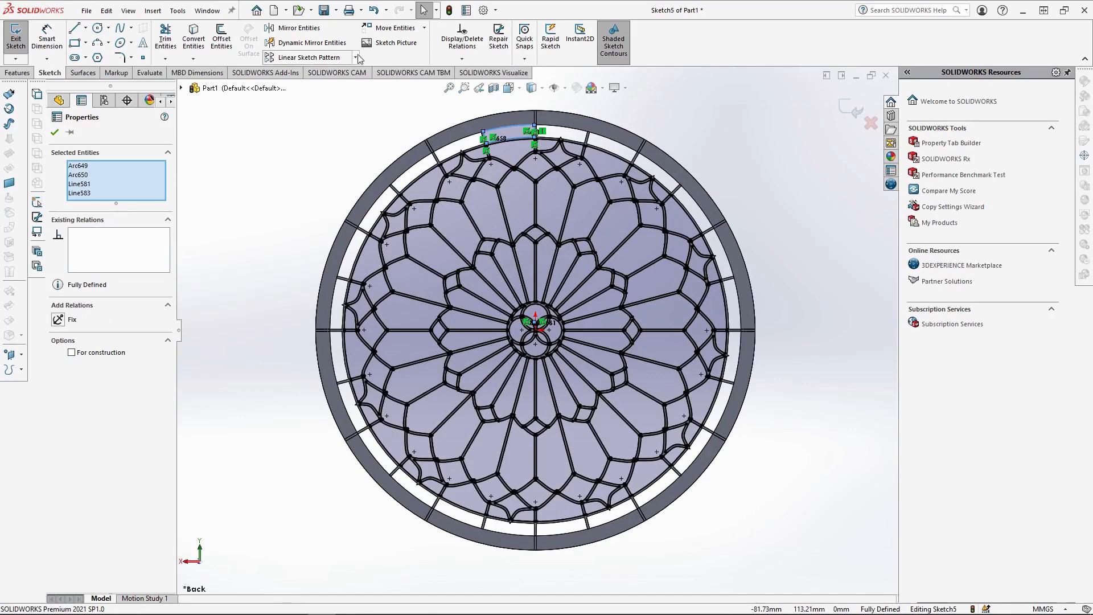
left_click(356, 58)
left_click(307, 88)
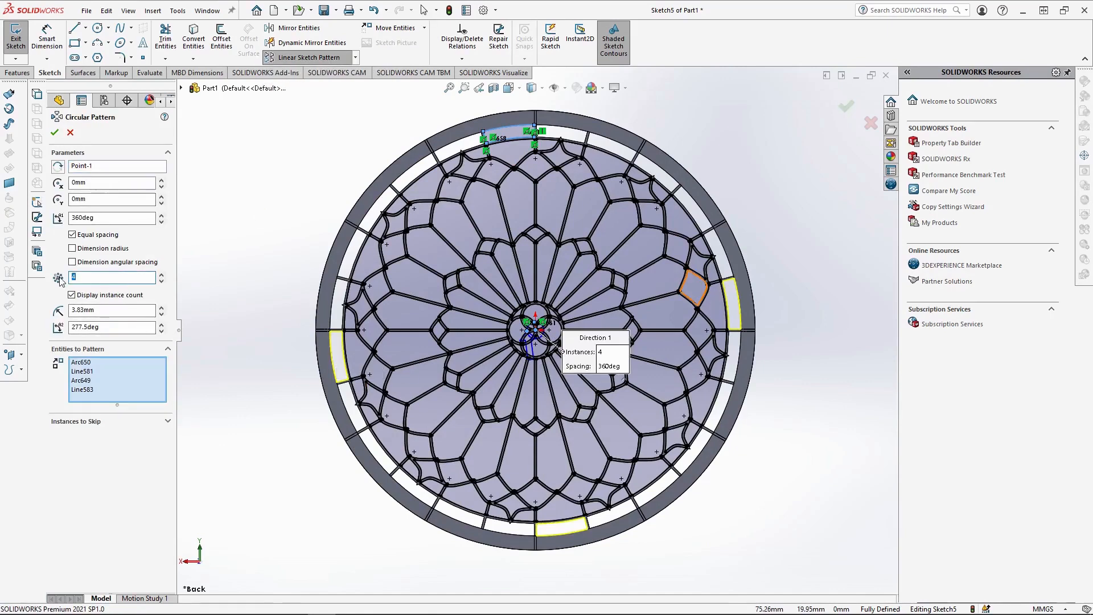
type("24")
key("Return")
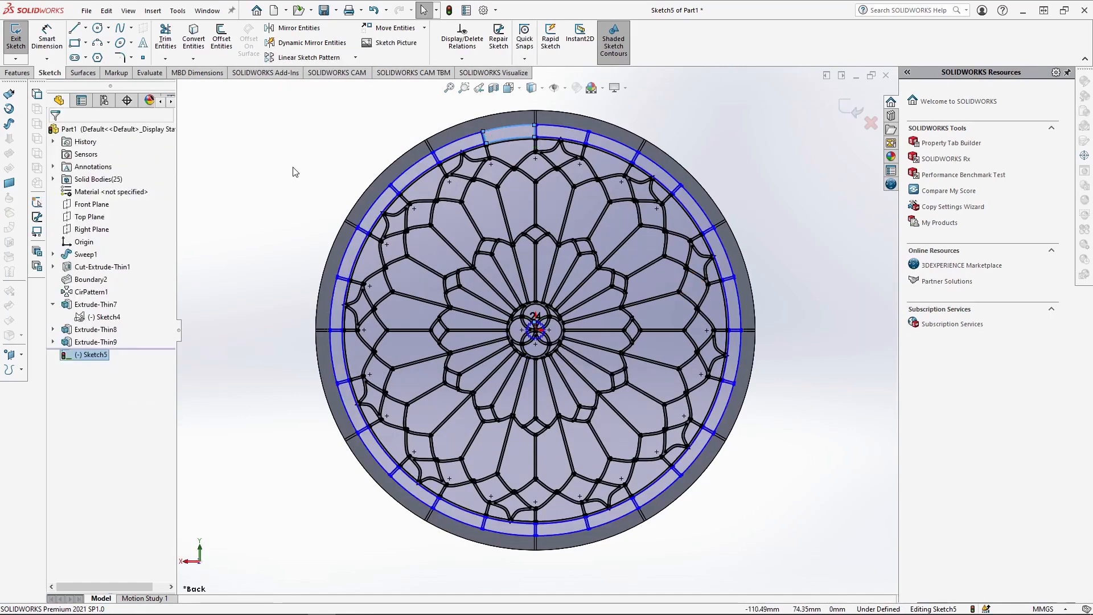
Extrude the converted sketch as a blind 0.5 mm boss in the reversed direction, with merging of the result turned off.
left_click(304, 178)
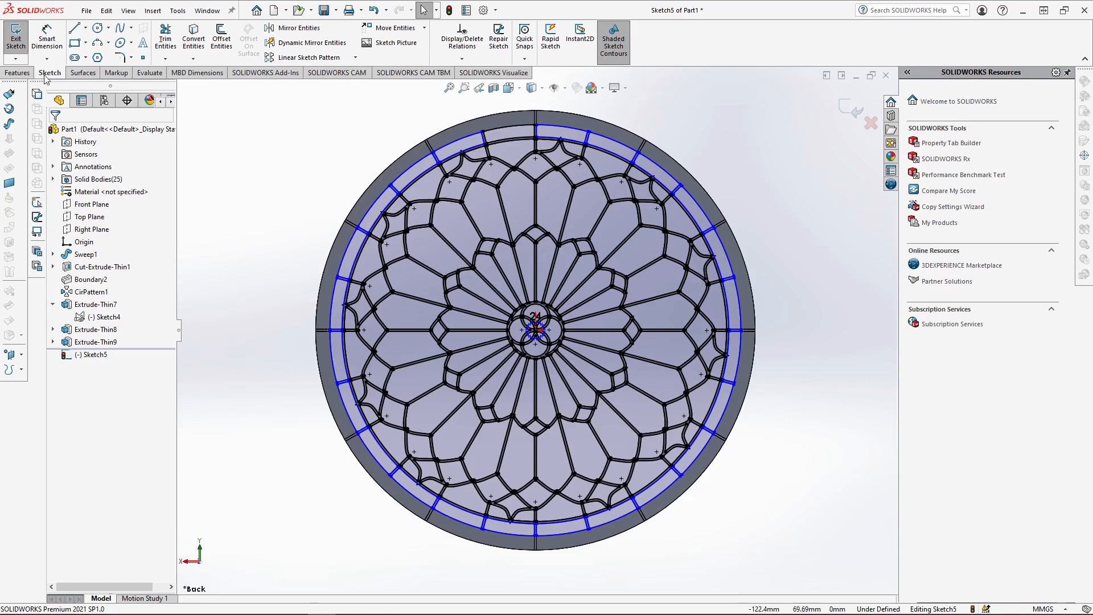
left_click(17, 72)
left_click(20, 38)
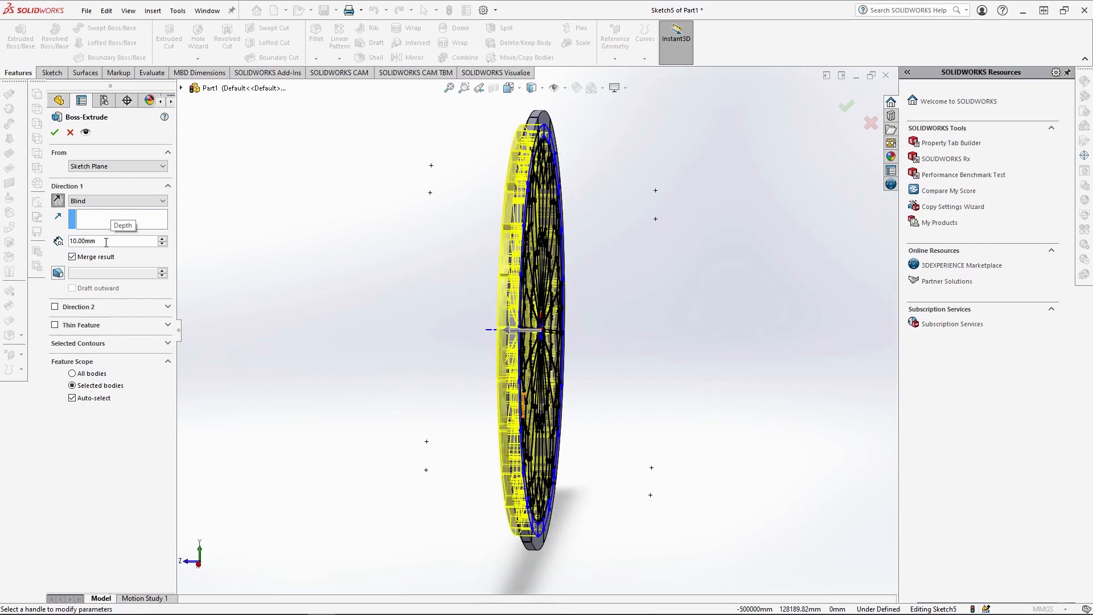
type("0.5")
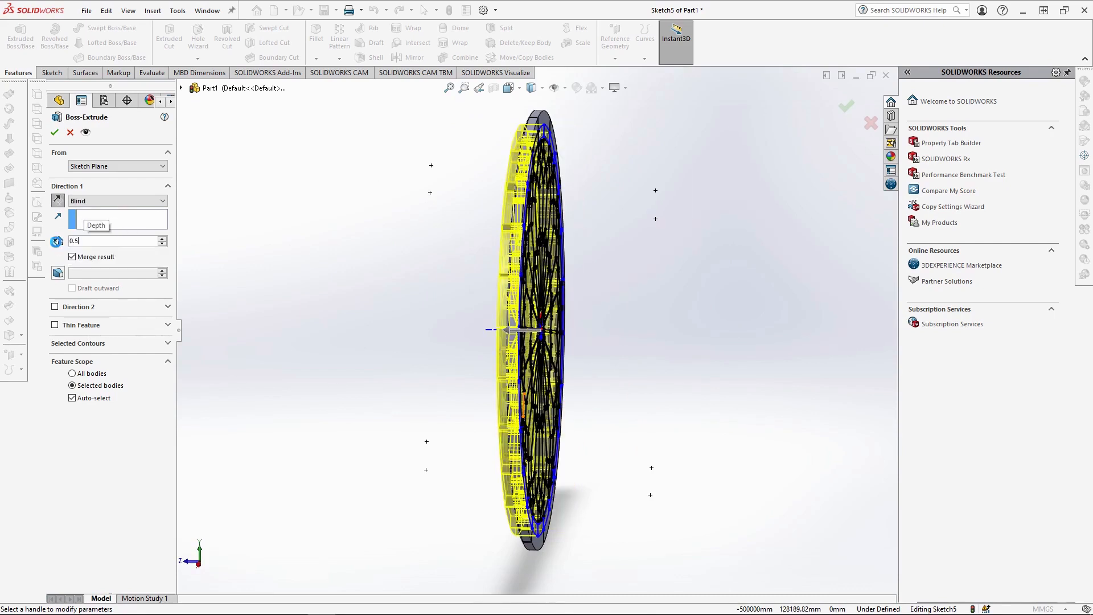
key("Return")
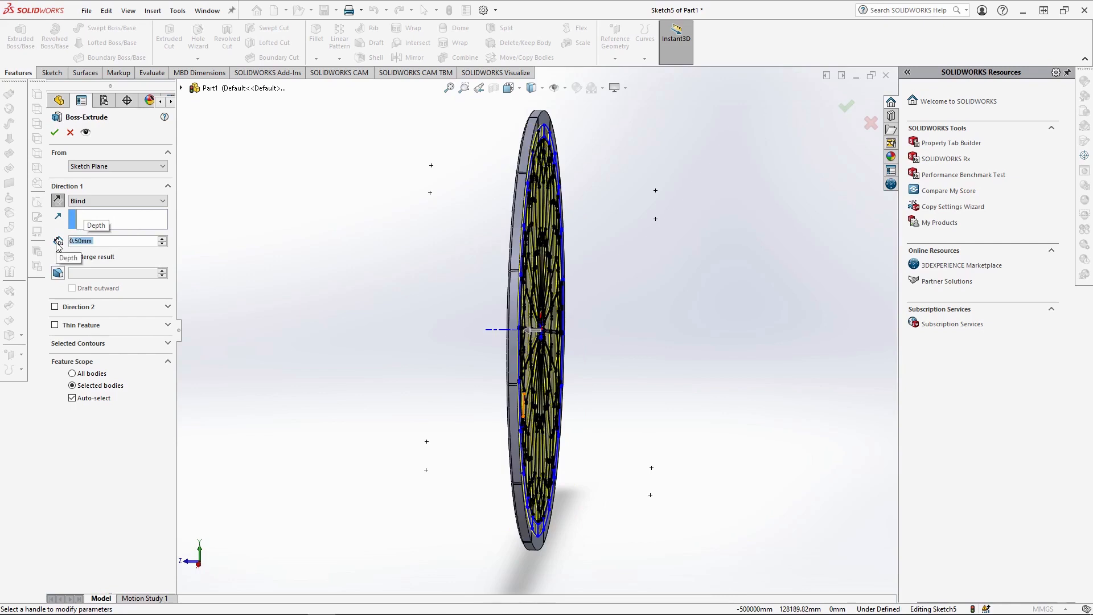
left_click(510, 88)
left_click(520, 134)
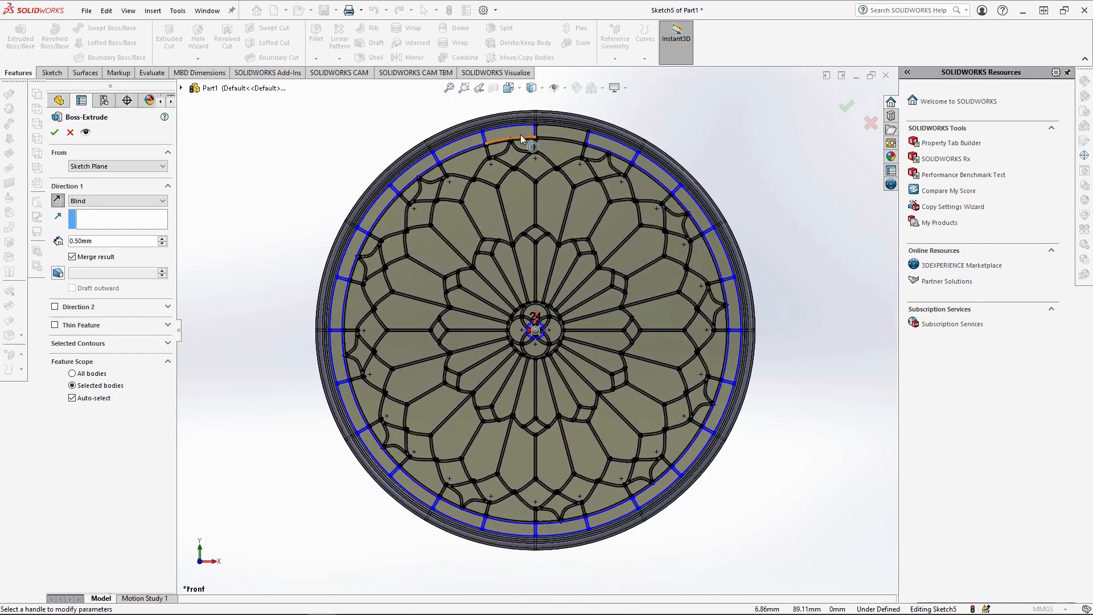
left_click(73, 257)
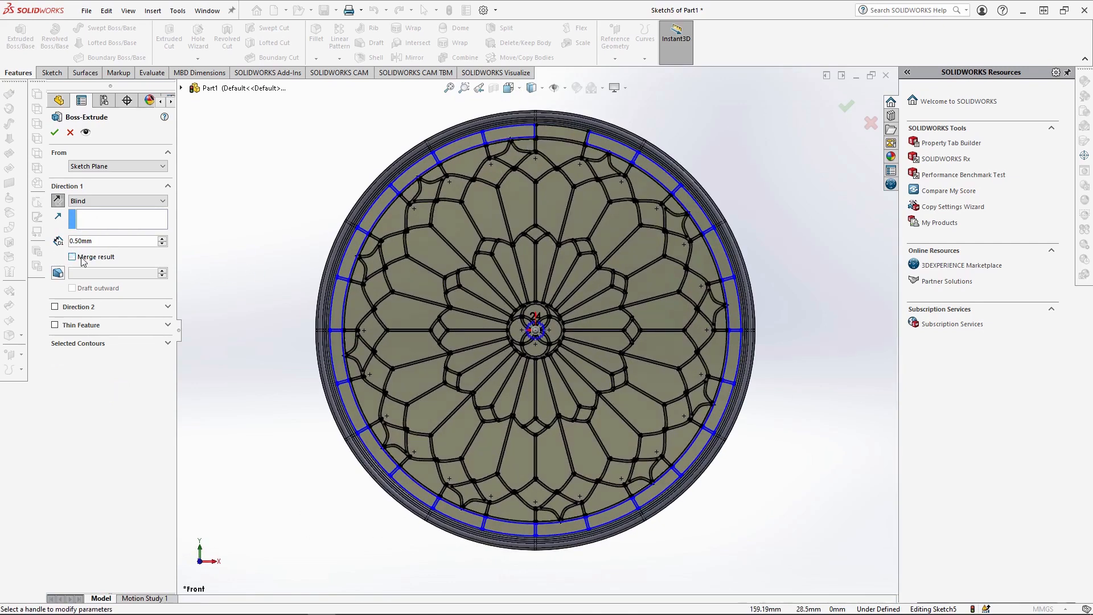
left_click(56, 132)
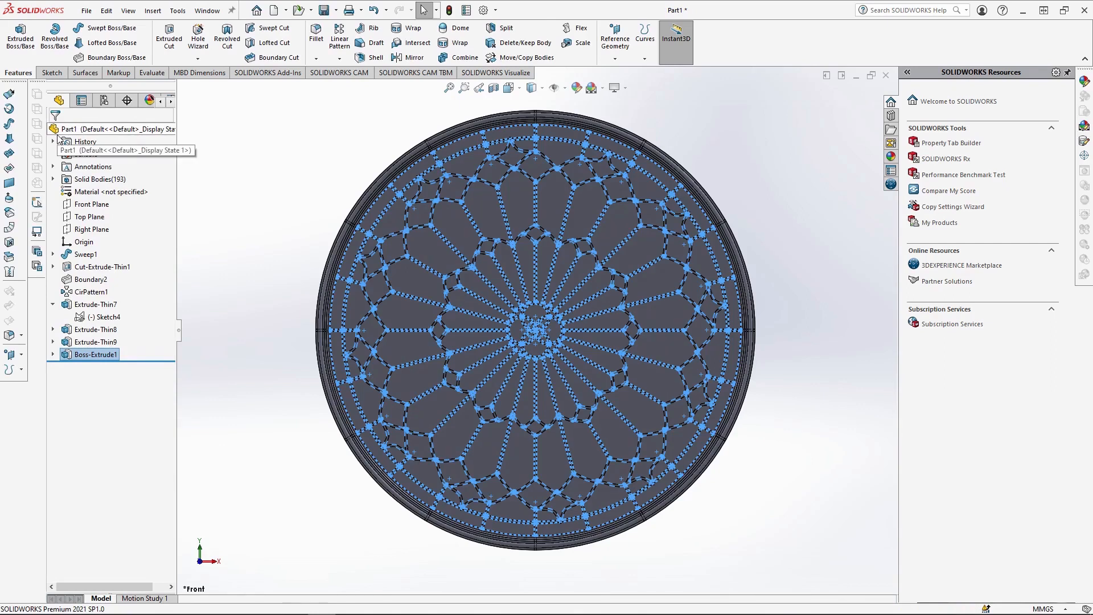
Save the part as "Stained Glass Window" in the "Video 2 - Stained Glass Window" folder.
left_click(887, 317)
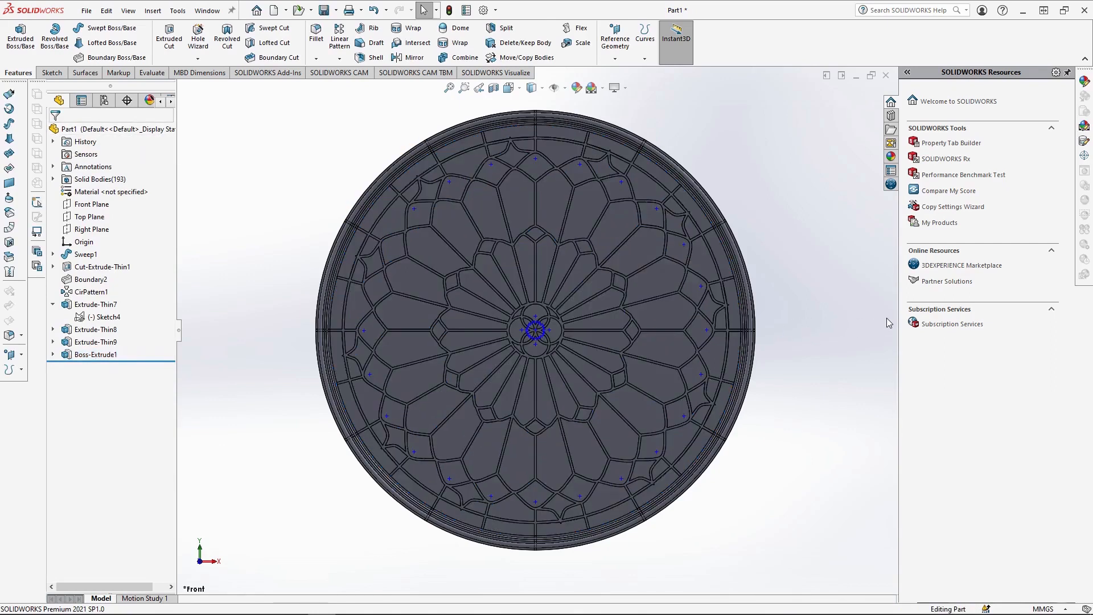
key("ctrl+s")
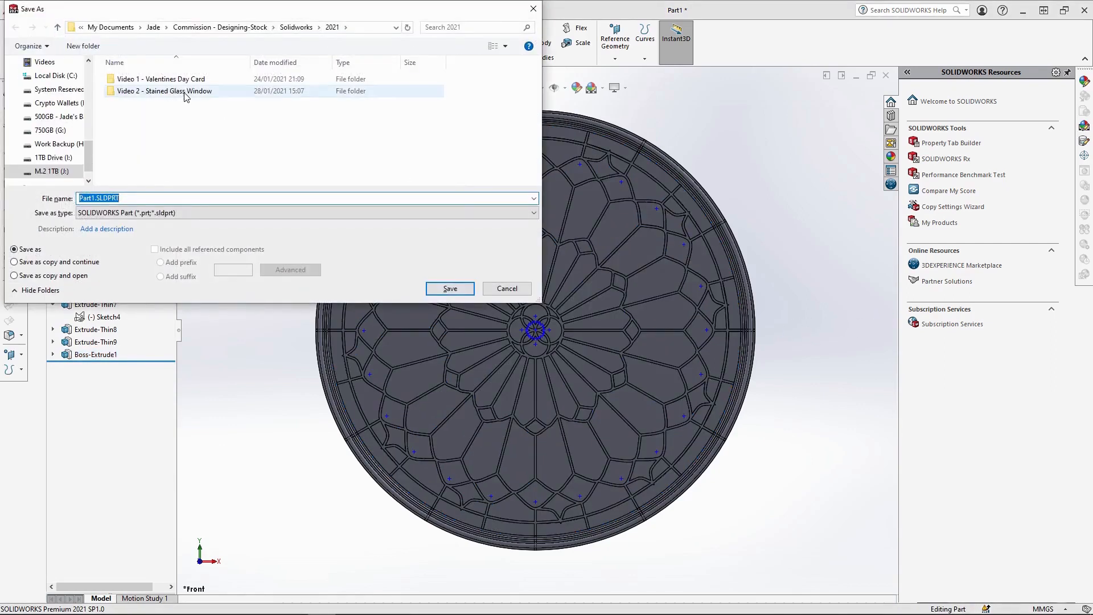
double_click(142, 89)
left_click(152, 195)
key("BackSpace")
type("Stained Glass Window")
key("Return")
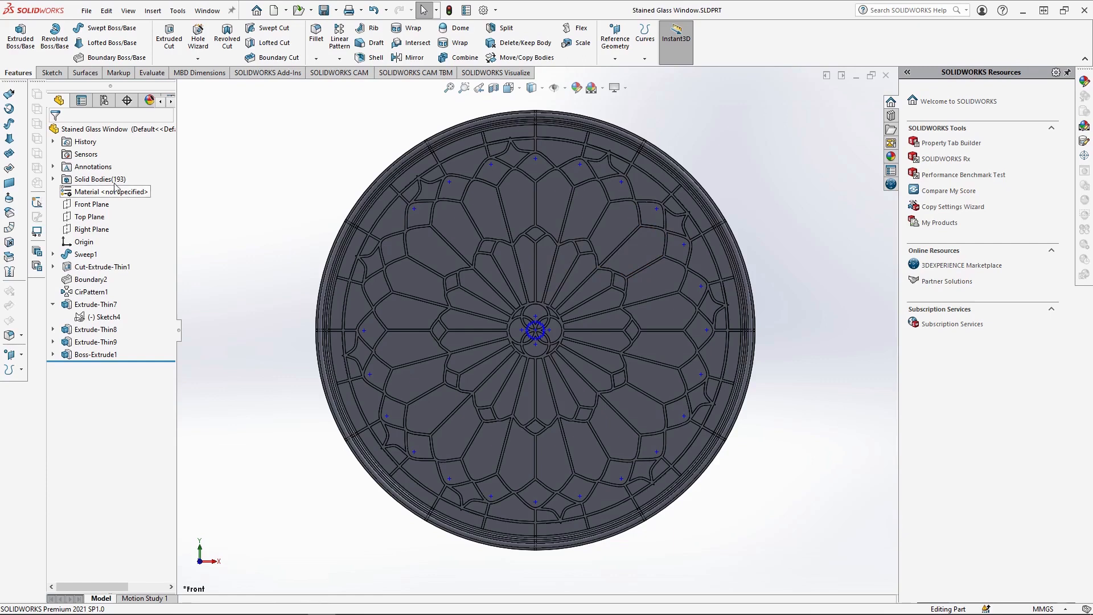
Apply the Architectural sandstone appearance to the twelve molded ring bodies, Cut-Extrude-Thin1[1] to [12].
double_click(82, 181)
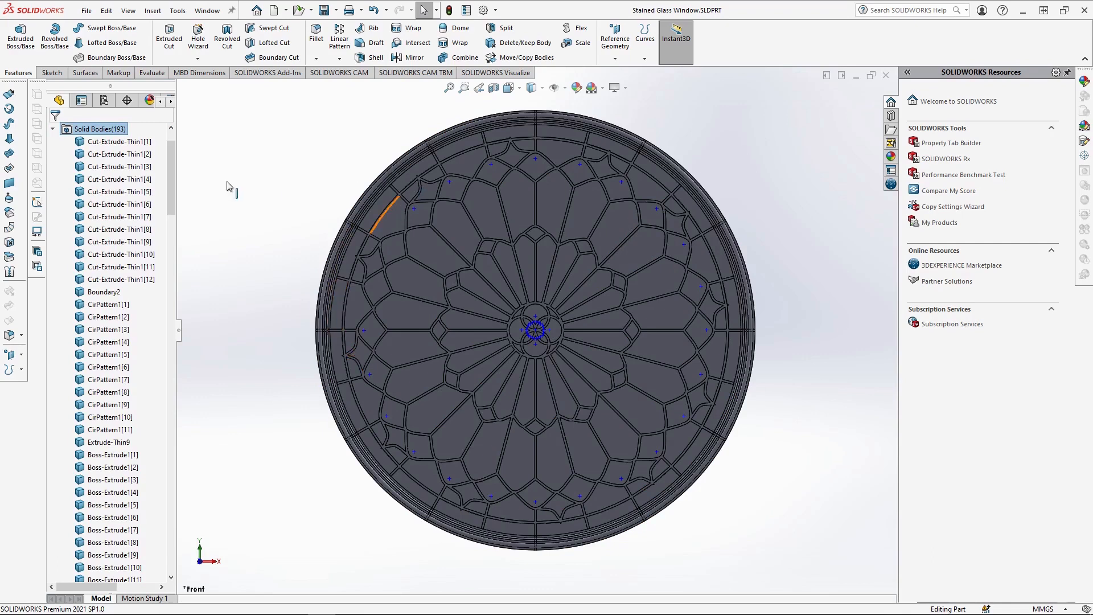
left_click(130, 142)
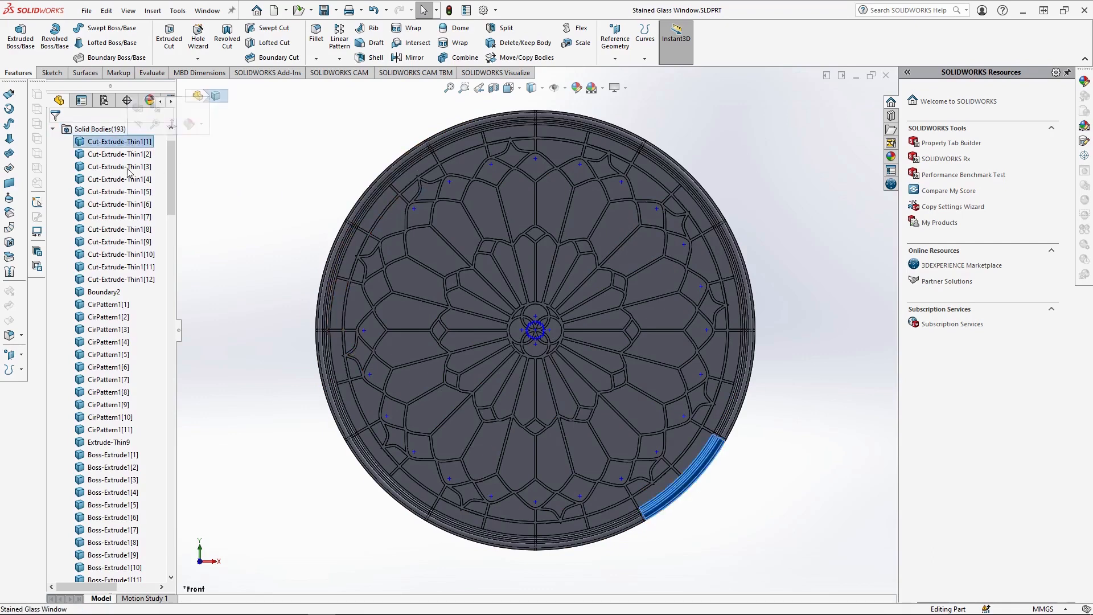
left_click(127, 280, "shift")
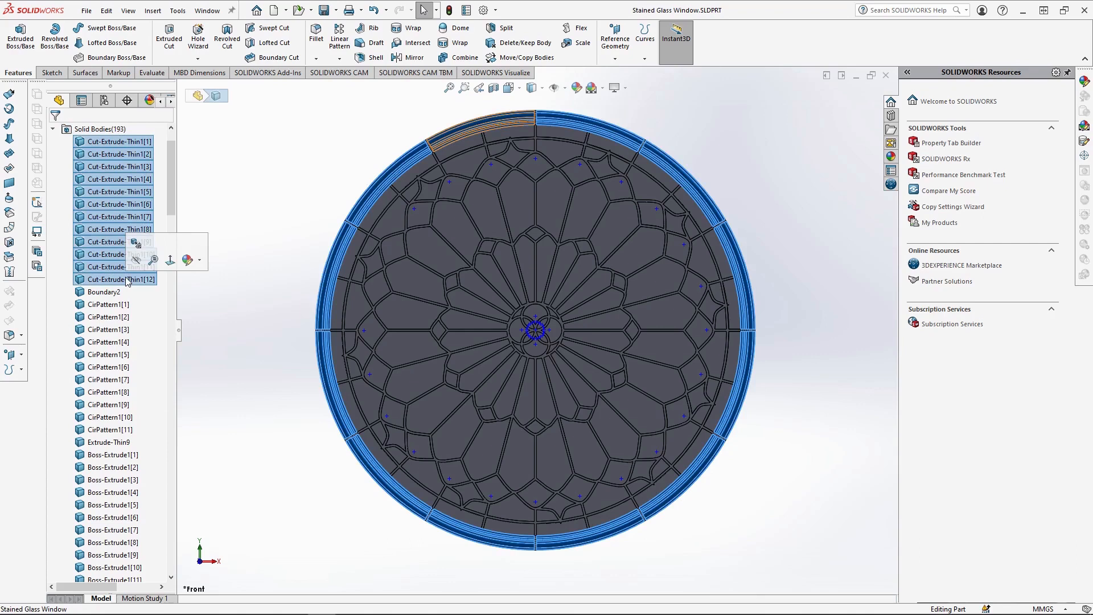
left_click(1084, 81)
left_click(909, 109)
scroll(921, 111, "down", 1)
scroll(931, 153, "down", 1)
left_click(921, 158)
left_click(934, 184)
left_click(981, 159)
left_click(944, 282)
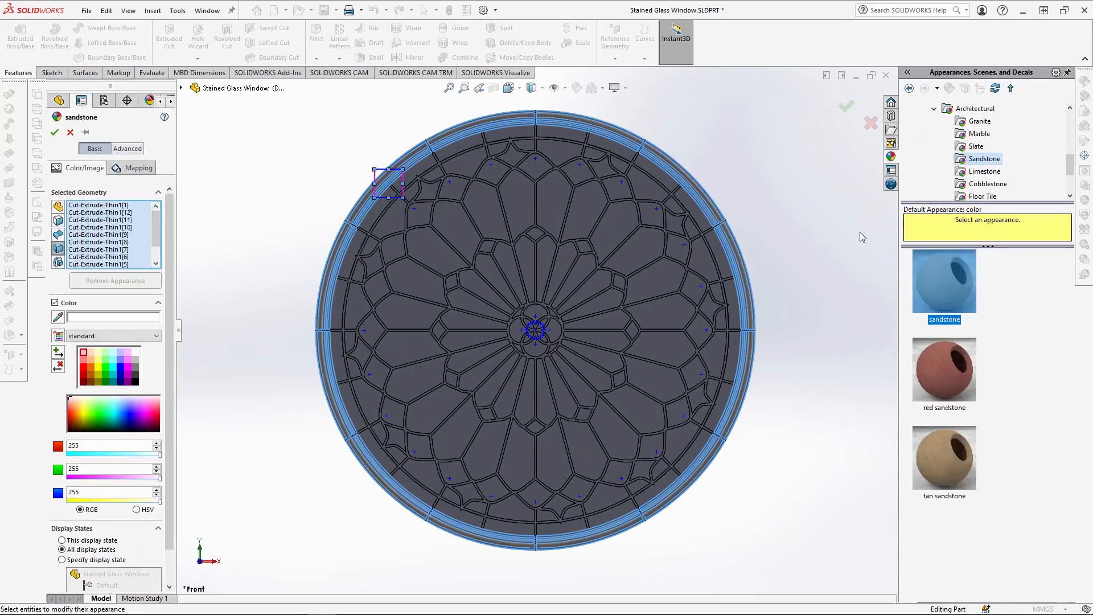
left_click(55, 133)
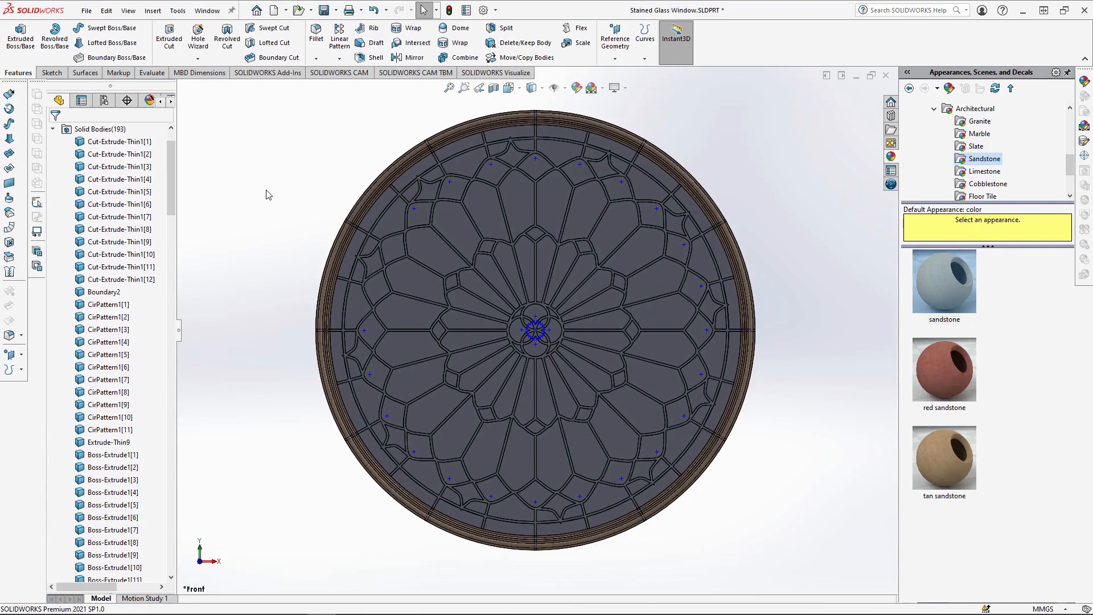
Apply the tan sandstone appearance to the twelve joint bodies between the ring segments, Boundary2 and CirPattern1[1] to [11].
left_click(102, 292)
left_click(114, 431, "shift")
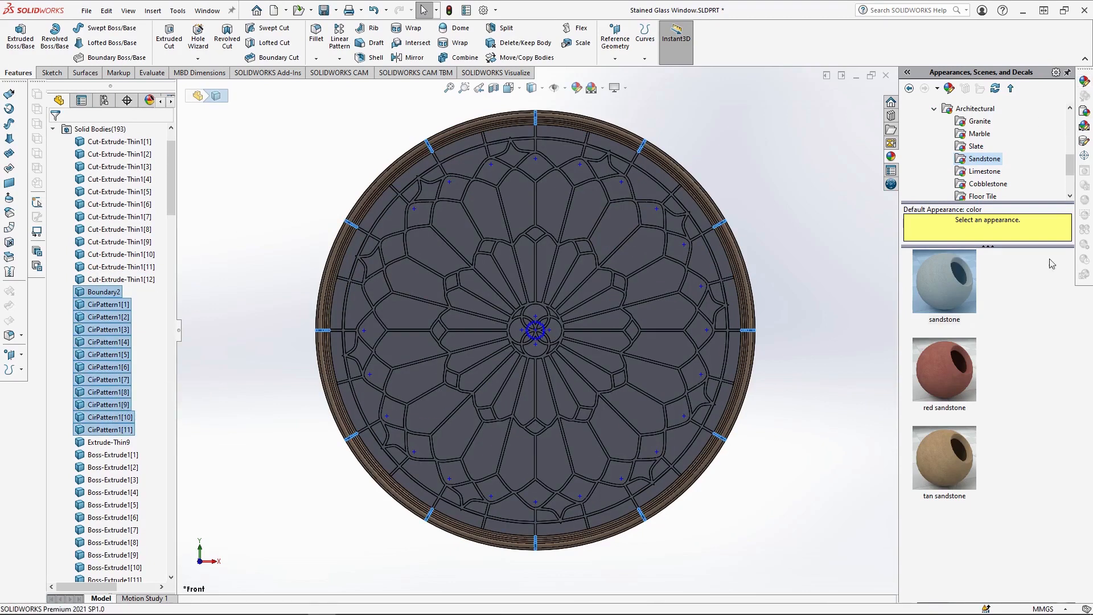
double_click(958, 457)
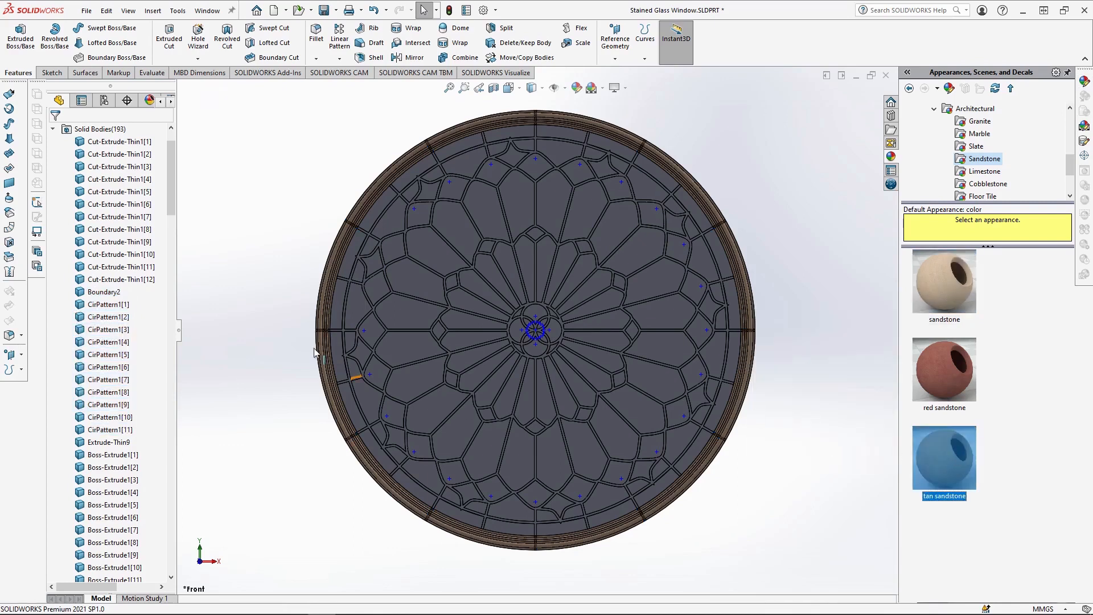
Apply the burnished lead appearance to the tracery body Extrude-Thin9, keeping its secondary settings and accepting the colour.
left_click(108, 445)
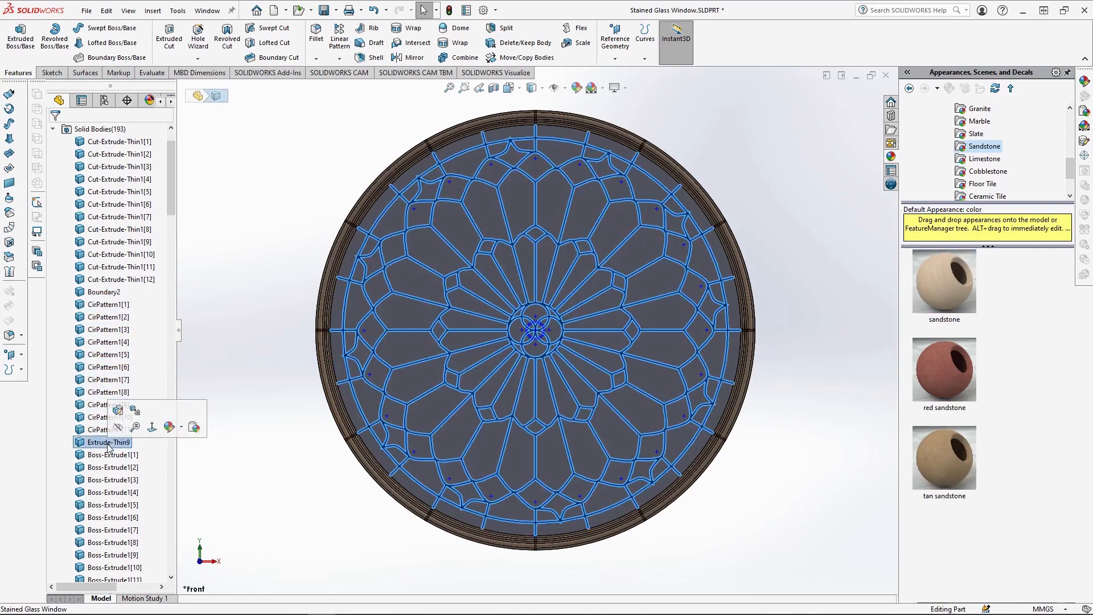
left_click(1084, 82)
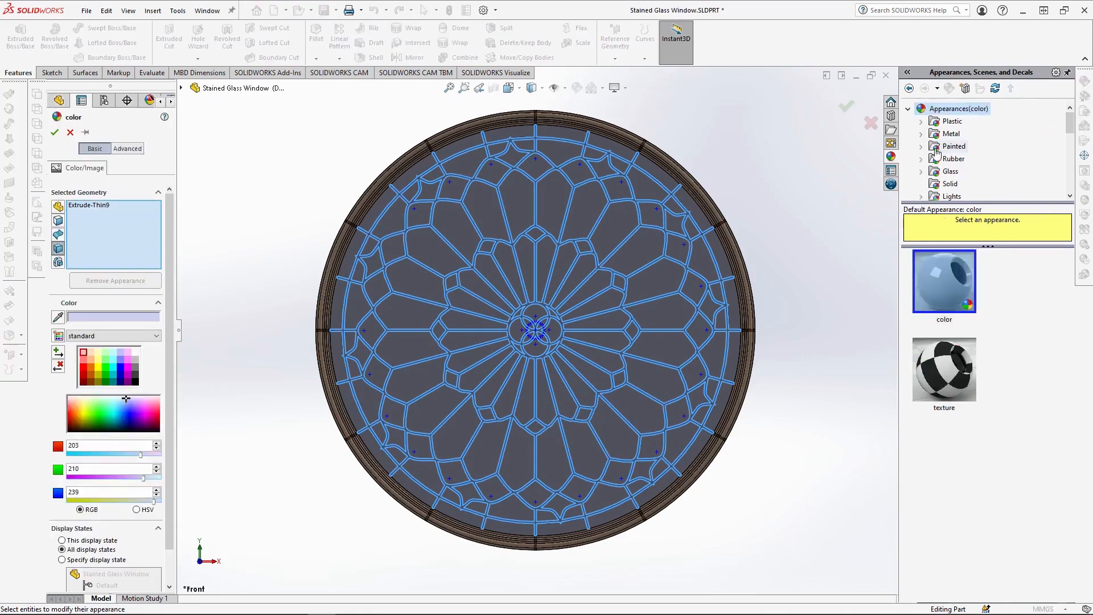
left_click(921, 134)
scroll(957, 154, "down", 3)
left_click(963, 196)
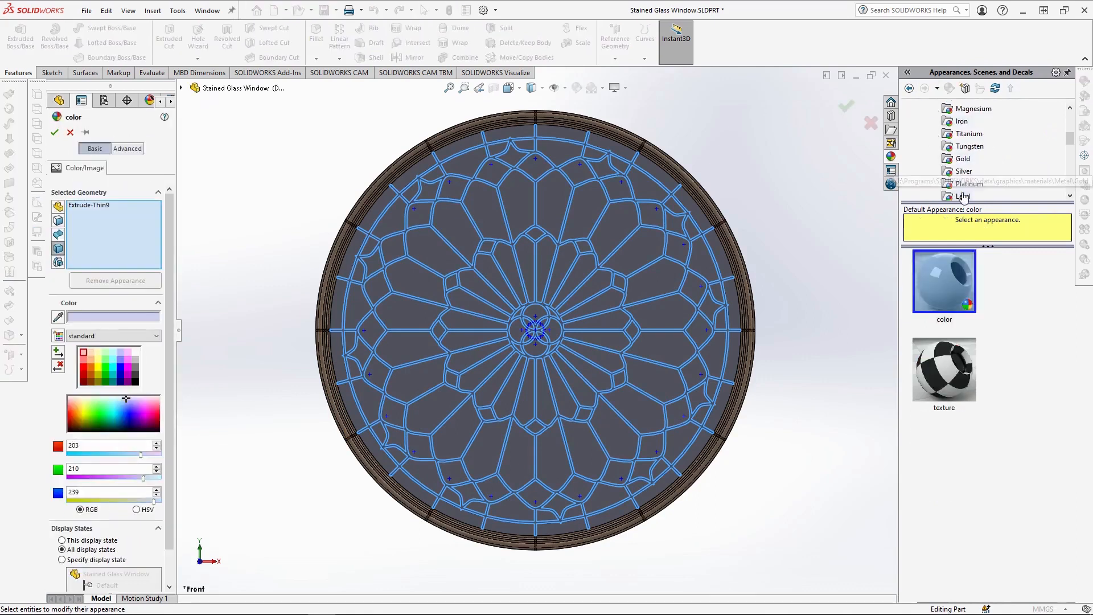
left_click(935, 463)
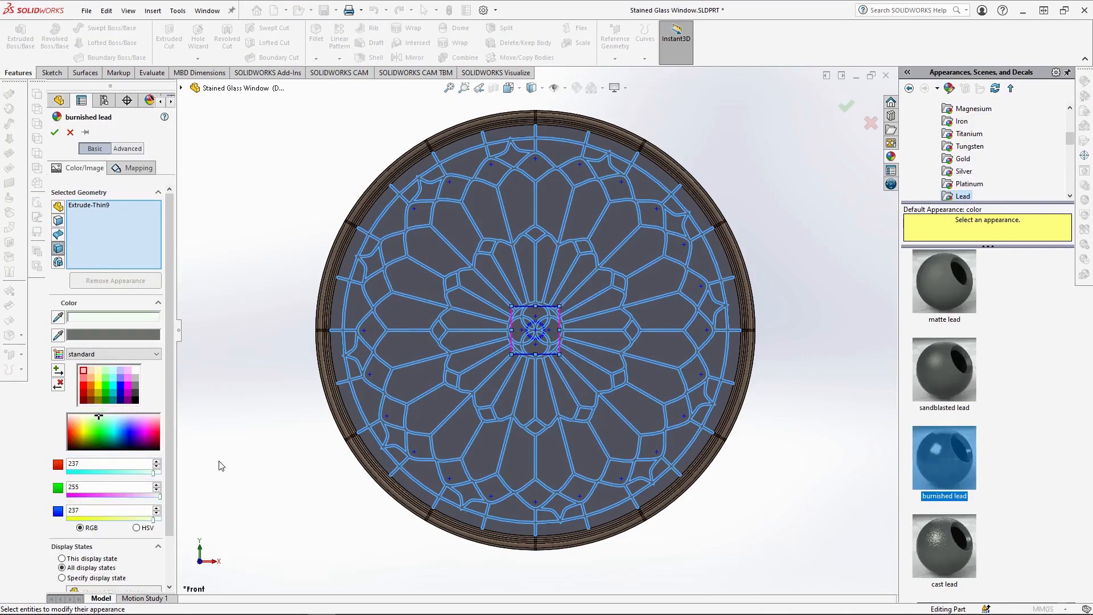
left_click(125, 317)
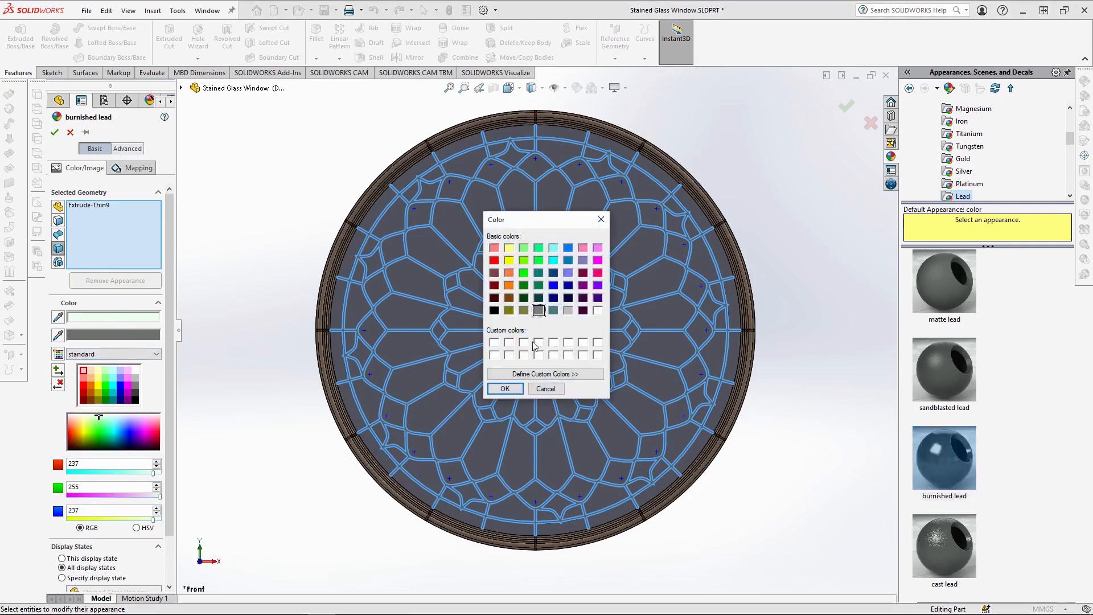
left_click(505, 389)
left_click(57, 132)
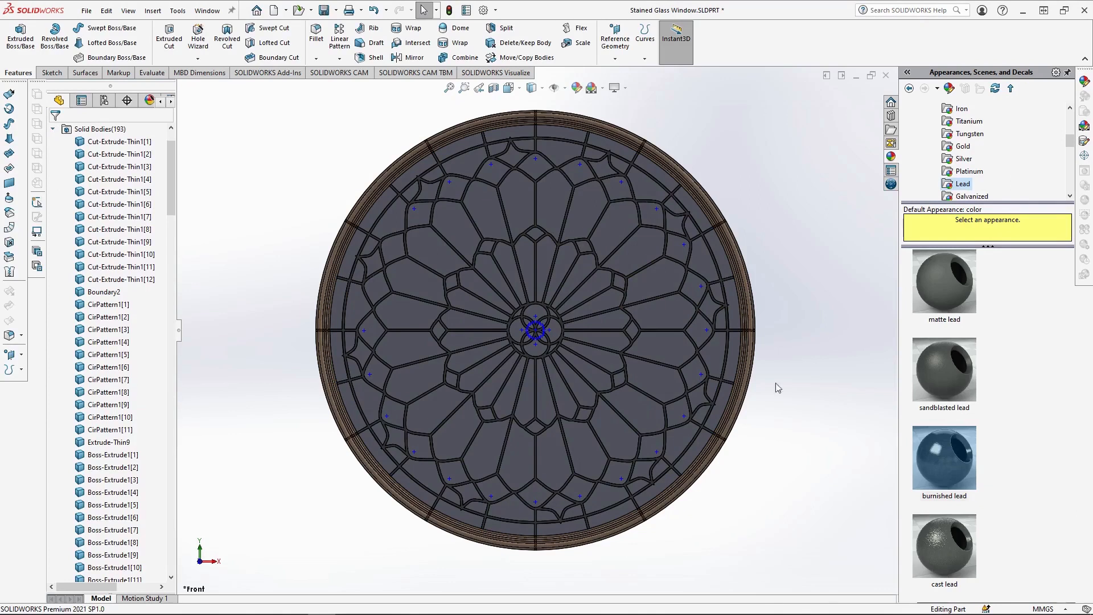
Apply the textured frosted glass appearance to all glass pane bodies, Boss-Extrude1[1] to [168].
left_click(619, 378)
left_click(139, 393, "shift")
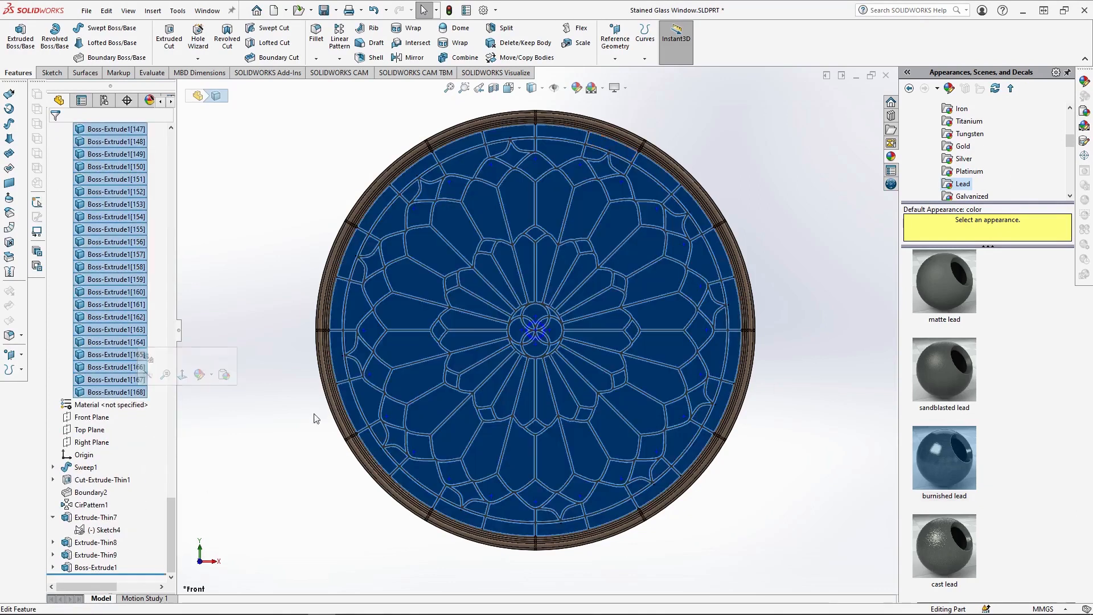
left_click(1084, 83)
scroll(956, 163, "down", 5)
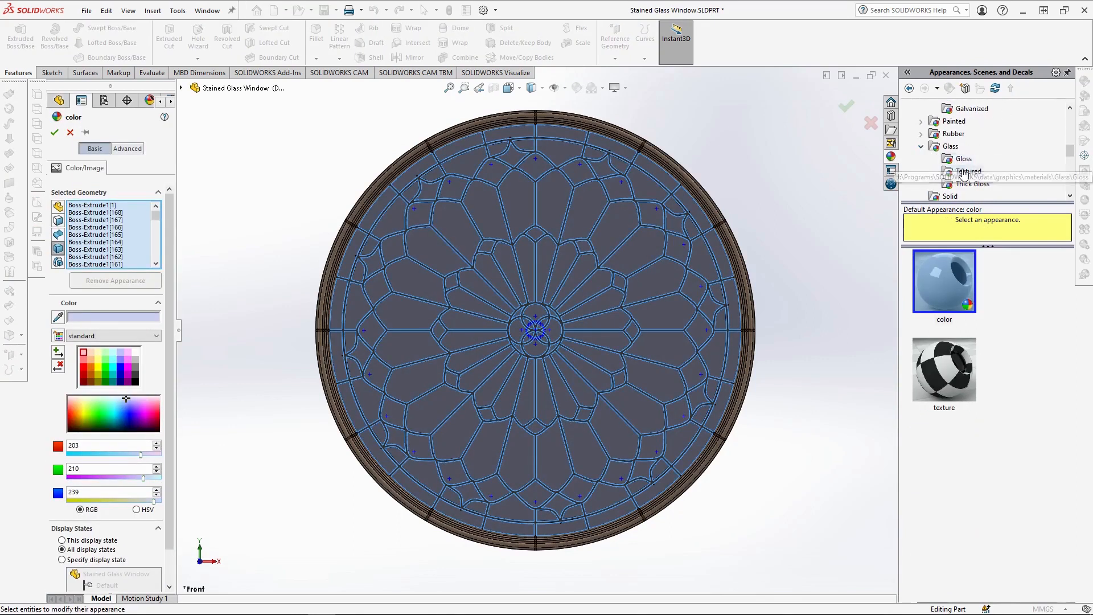
left_click(965, 171)
left_click(937, 285)
left_click(848, 108)
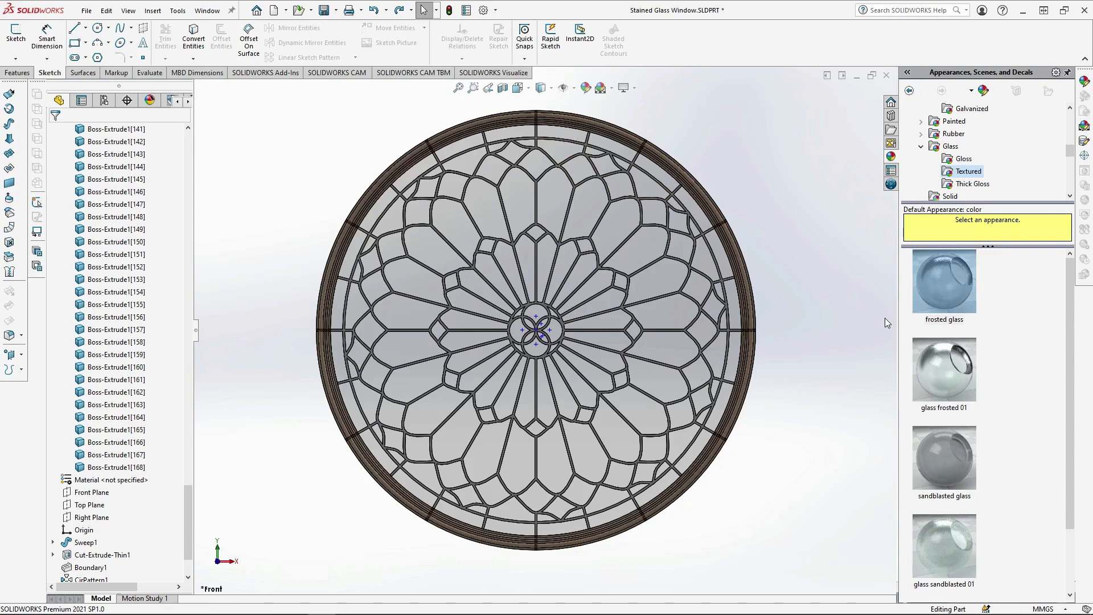
Apply teal frosted glass (RGB 0, 186, 199) to every second pane face in the outermost ring of gaps.
left_click(515, 131)
left_click(612, 144, "ctrl")
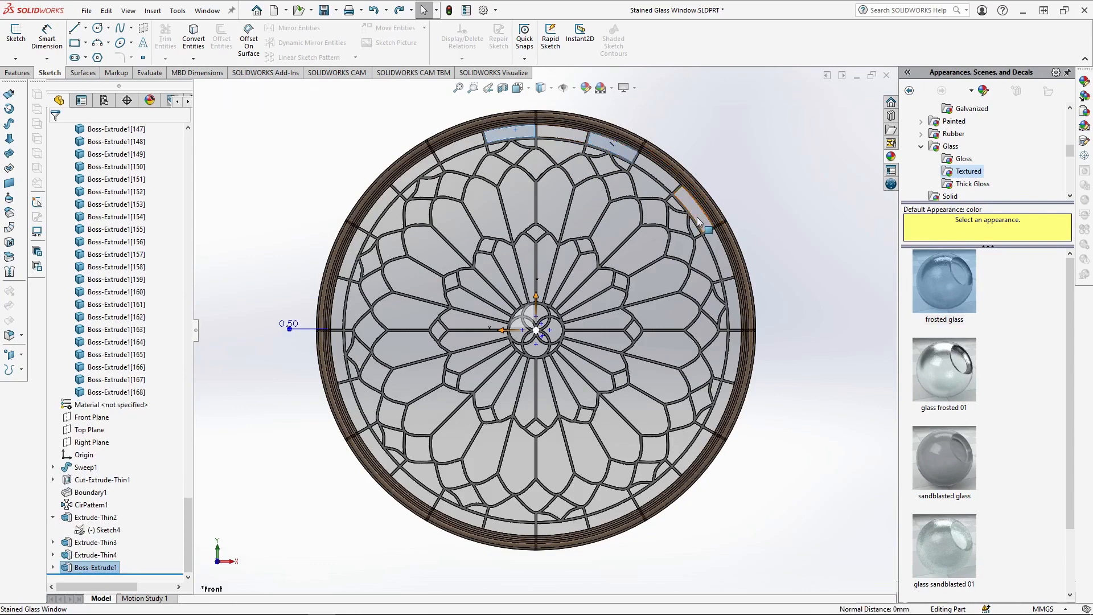
left_click(695, 216, "ctrl")
left_click(734, 307, "ctrl")
left_click(720, 394, "ctrl")
left_click(655, 495, "ctrl")
left_click(562, 529, "ctrl")
left_click(459, 516, "ctrl")
left_click(379, 453, "ctrl")
left_click(340, 356, "ctrl")
left_click(349, 253, "ctrl")
left_click(411, 178, "ctrl")
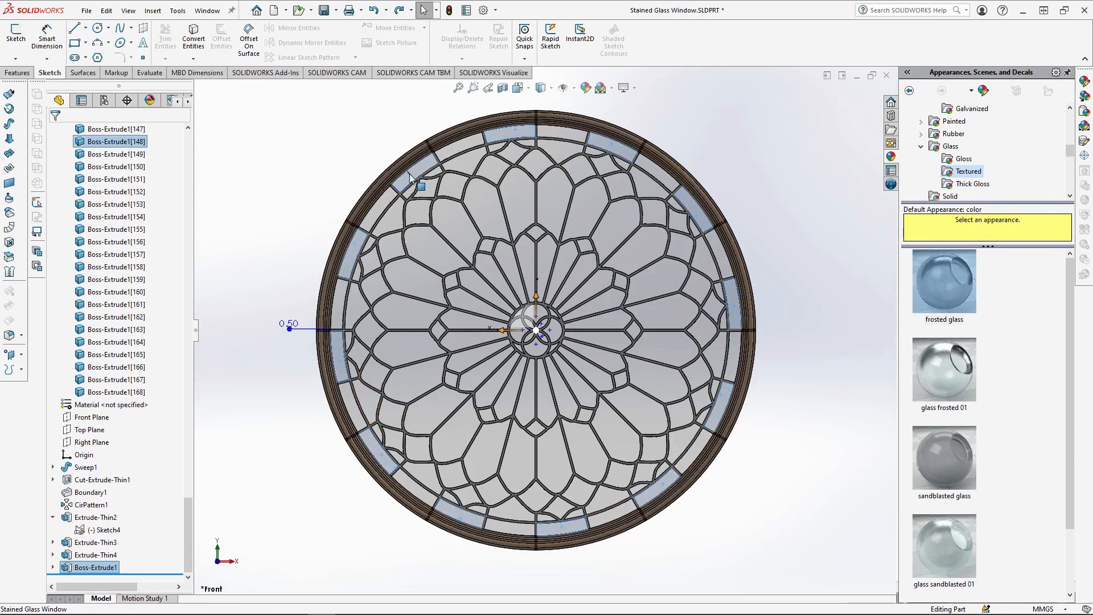
left_click(1085, 84)
scroll(1037, 151, "down", 7)
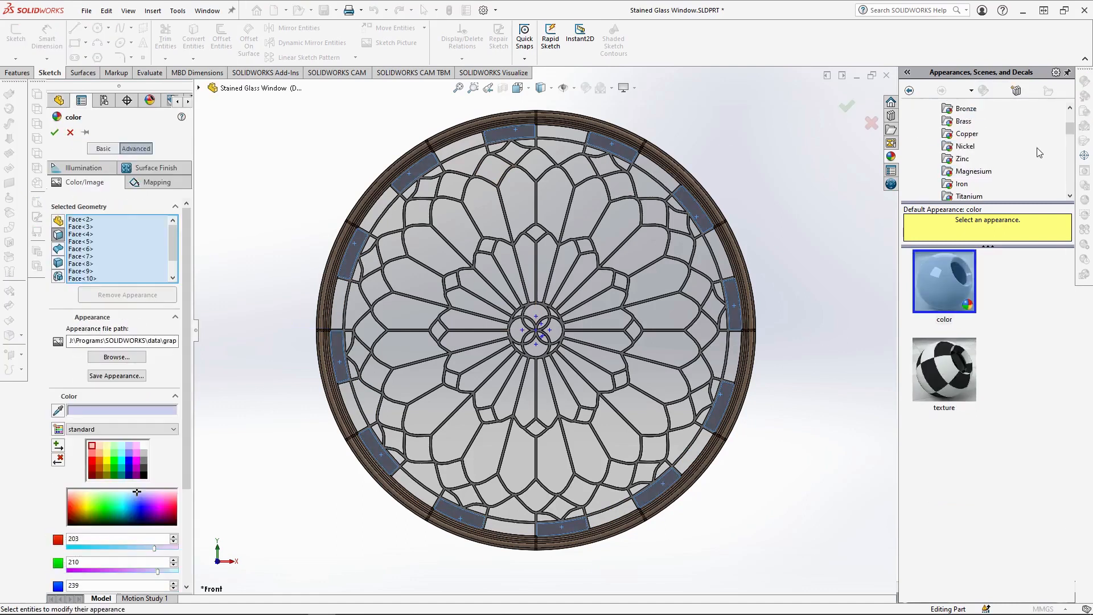
left_click(969, 147)
left_click(947, 280)
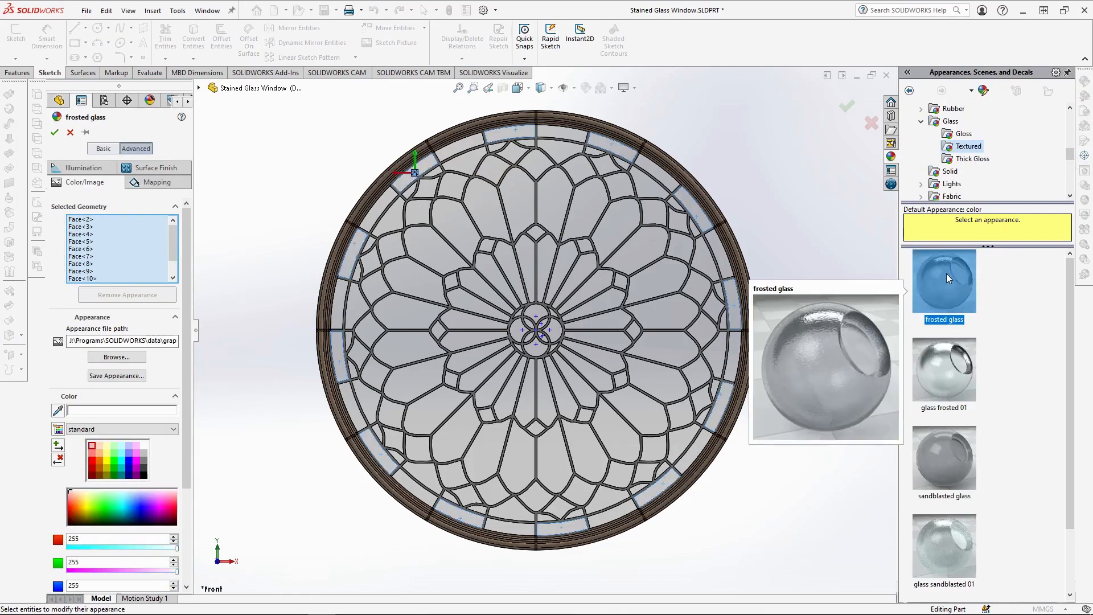
left_click(124, 511)
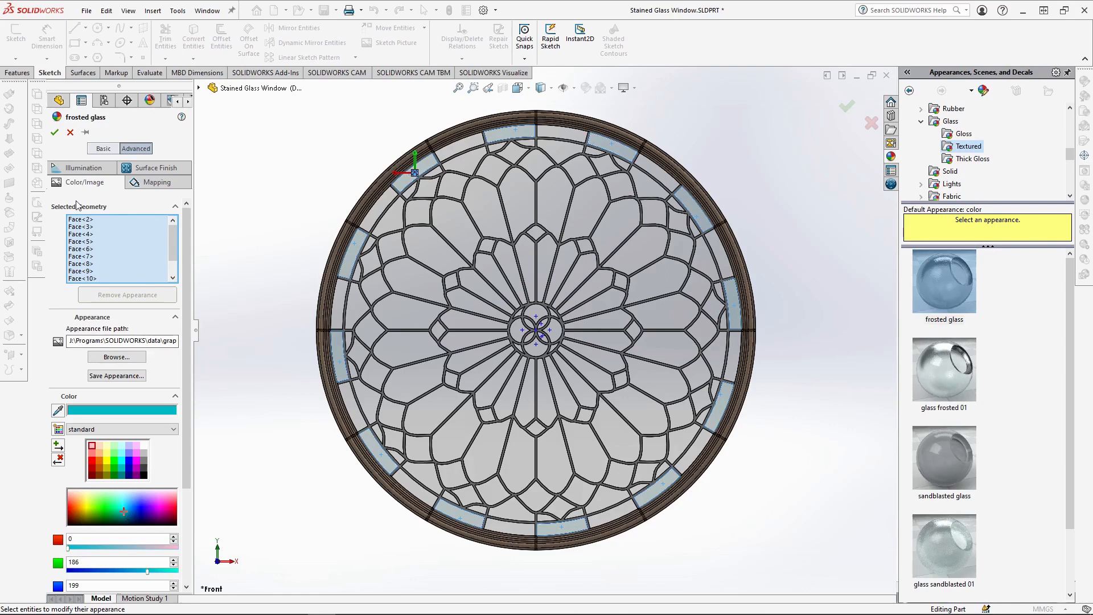
left_click(54, 133)
Apply blue frosted glass to the remaining alternate pane faces in the outermost ring of gaps.
left_click(563, 134)
left_click(648, 169, "ctrl")
left_click(723, 260, "ctrl")
left_click(494, 524, "ctrl")
left_click(462, 145, "ctrl")
left_click(1085, 85)
left_click(945, 281)
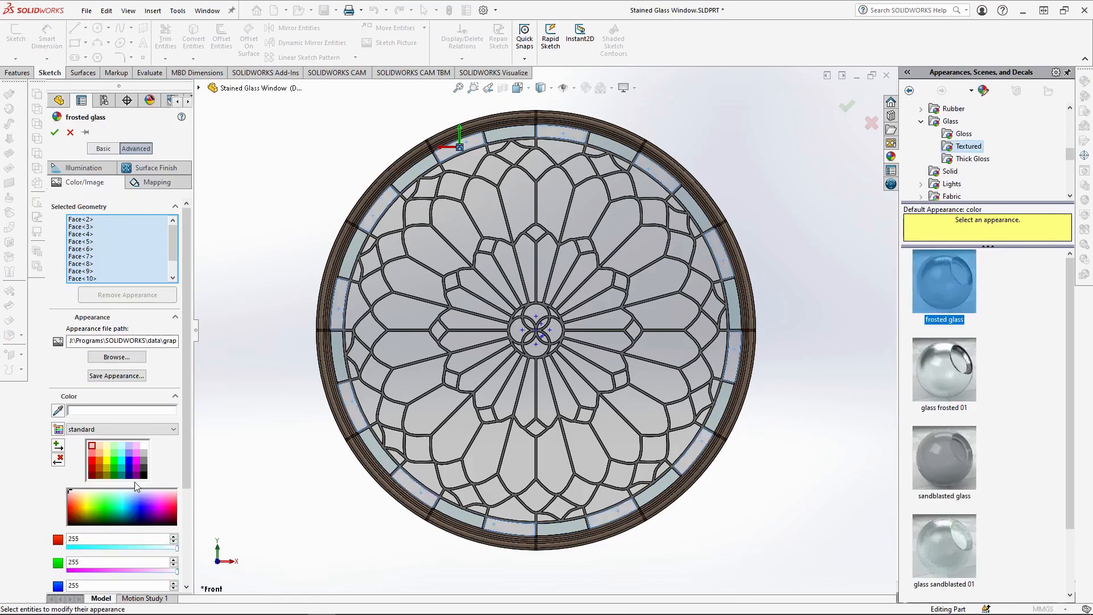
left_click(136, 508)
left_click(55, 132)
Apply crimson frosted glass to the small diamond-shaped panes near the tracery's outer edge.
left_click(606, 165)
left_click(678, 221, "ctrl")
left_click(1084, 82)
left_click(969, 184)
left_click(945, 281)
left_click(55, 132)
Apply orange frosted glass to the irregular panes between the outer diamonds and the petal tips.
left_click(388, 218)
left_click(465, 160, "ctrl")
left_click(1085, 82)
left_click(971, 194)
left_click(944, 282)
left_click(55, 133)
Apply yellow frosted glass to the ring of panes capping the large petals.
left_click(380, 283)
left_click(387, 248, "ctrl")
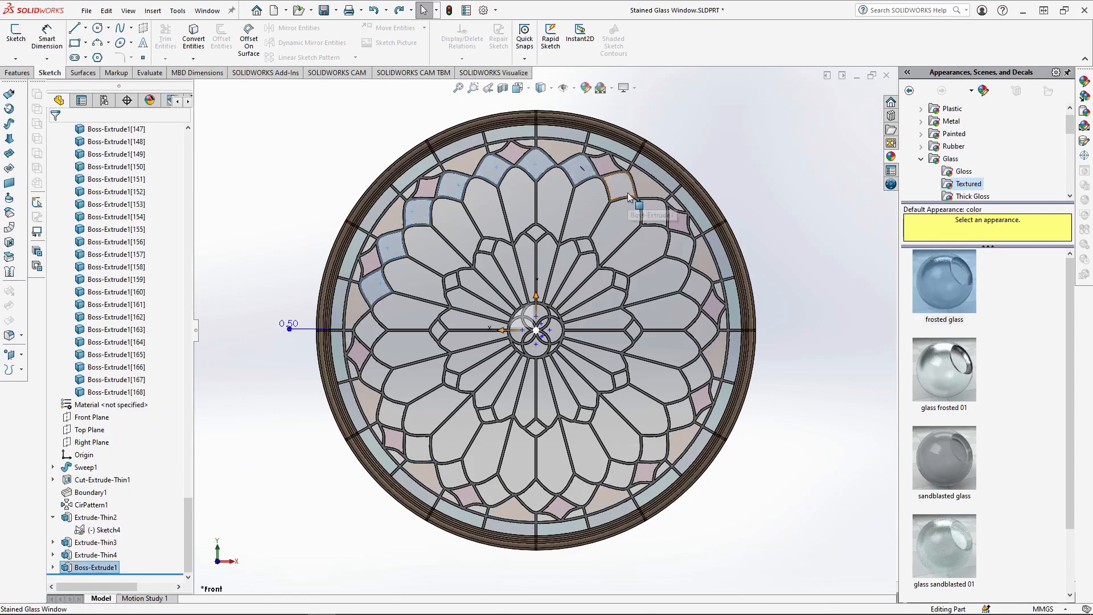
left_click(628, 197, "ctrl")
left_click(369, 326, "ctrl")
left_click(1084, 81)
left_click(944, 282)
left_click(55, 133)
Apply dark blue frosted glass to the twelve small diamond panes in the inner ring.
left_click(451, 279)
left_click(486, 245, "ctrl")
left_click(437, 329, "ctrl")
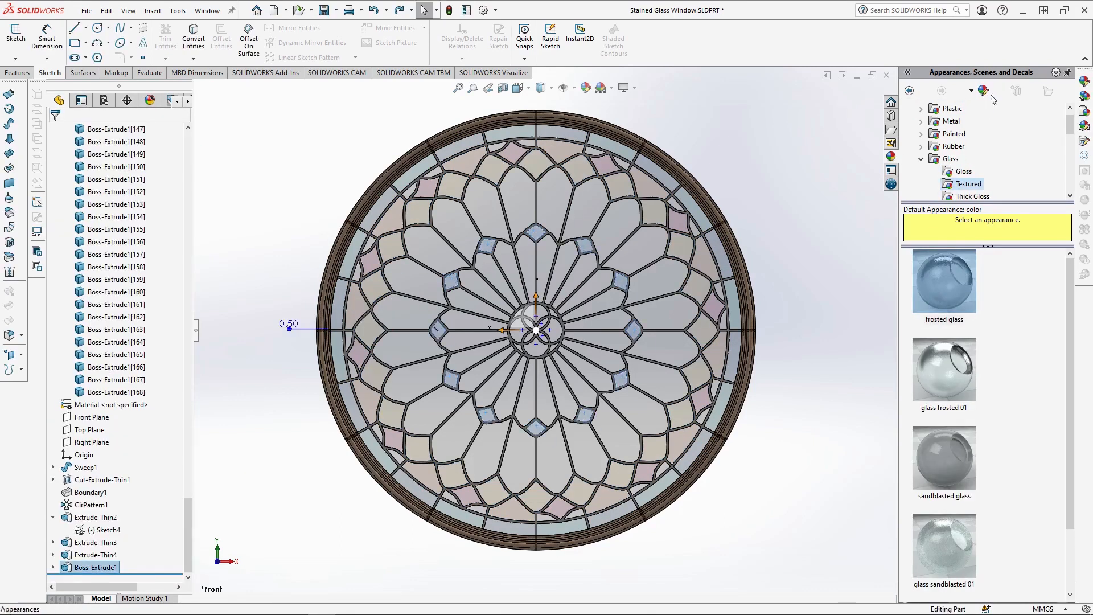
left_click(1084, 82)
left_click(944, 281)
left_click(136, 513)
left_click(55, 132)
Attach the existing teal appearance, frosted glass<2>, to every second large petal pane.
left_click(518, 201)
left_click(670, 314, "ctrl")
left_click(461, 234, "ctrl")
left_click(151, 100)
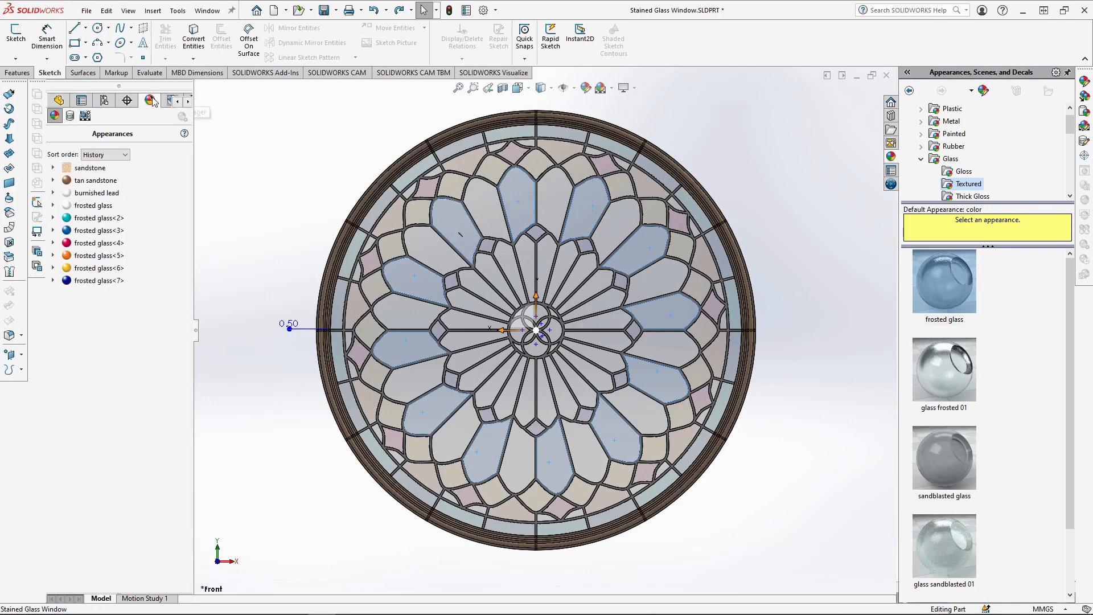
right_click(98, 218)
left_click(133, 270)
Attach the existing blue appearance, frosted glass<3>, to the remaining large petal panes.
left_click(484, 210)
left_click(586, 454, "ctrl")
right_click(99, 230)
left_click(134, 283)
Attach the existing yellow appearance, frosted glass<6>, to alternate narrow inner petal panes.
left_click(492, 266)
left_click(466, 340, "ctrl")
left_click(471, 305, "ctrl")
right_click(99, 268)
left_click(134, 320)
Apply a new pale orange frosted glass to the remaining narrow inner petal panes.
left_click(597, 381, "ctrl")
double_click(944, 281)
left_click(80, 498)
left_click(55, 134)
Attach the existing crimson appearance, frosted glass<4>, to the panes in the central medallion.
left_click(542, 354, "ctrl")
right_click(98, 243)
left_click(134, 295)
Apply a new pale blue frosted glass to the small slivers beside the outer diamonds and the leftover panes around the central medallion.
scroll(535, 327, "down", 7)
left_click(476, 276)
scroll(569, 336, "up", 4)
left_click(672, 332, "ctrl")
scroll(672, 331, "up", 2)
left_click(534, 468, "ctrl")
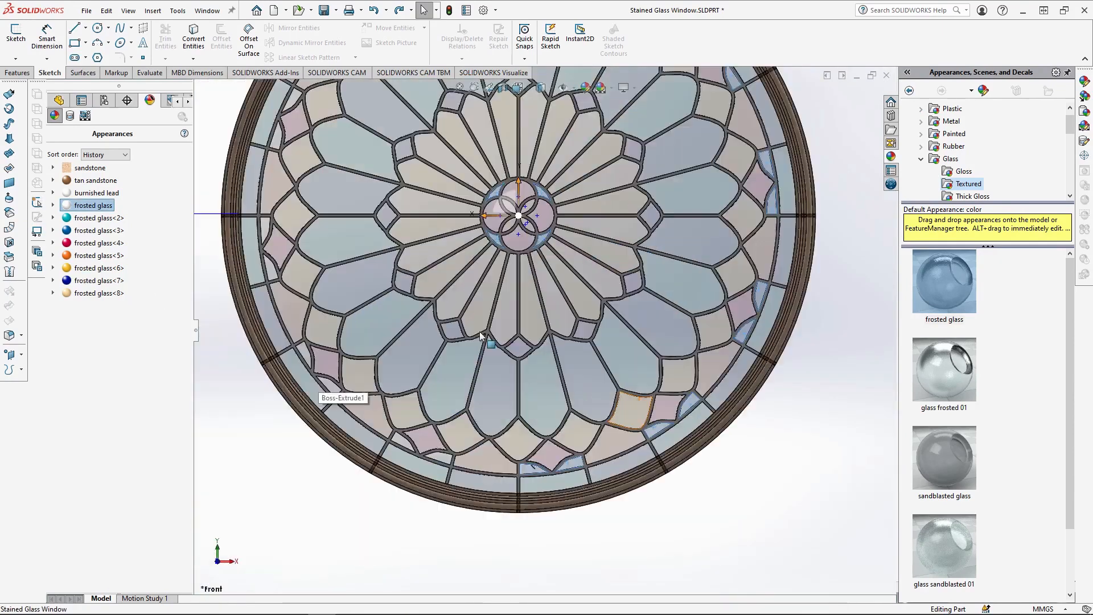
left_click(326, 380, "ctrl")
left_click(270, 229, "ctrl")
scroll(270, 229, "up", 2)
scroll(393, 171, "down", 2)
left_click(495, 203, "ctrl")
double_click(945, 281)
left_click(119, 497)
left_click(55, 134)
key("f")
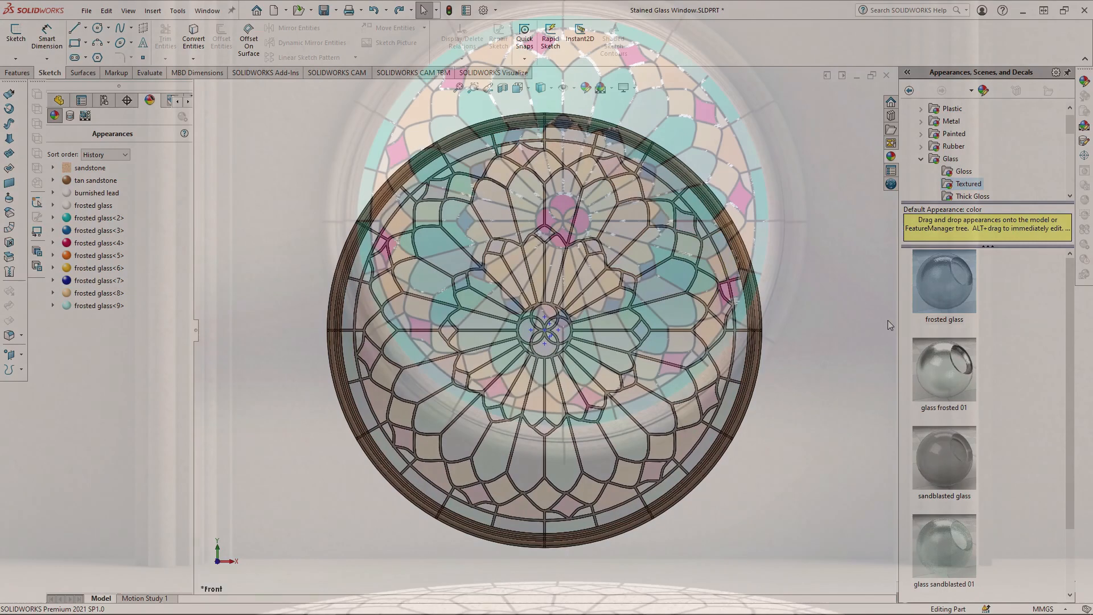